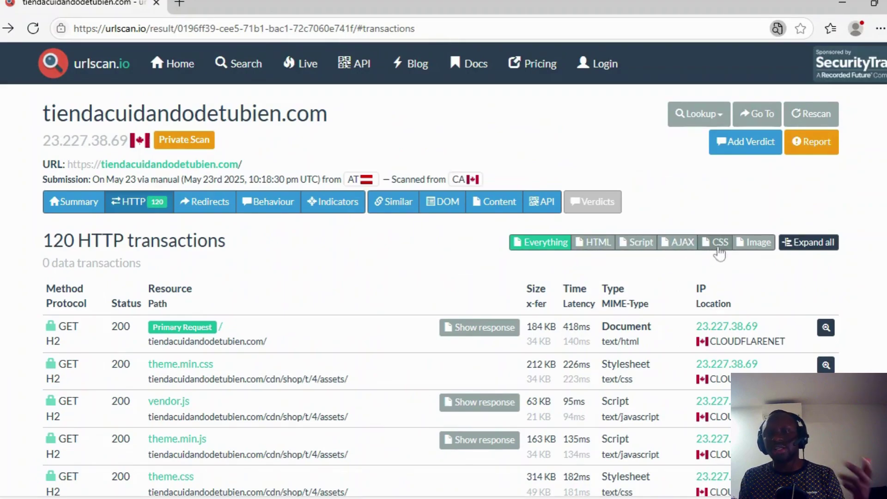
Filter the HTTP transactions to HTML and view the response of the web-pixel-125010113 sandbox document.
click(595, 243)
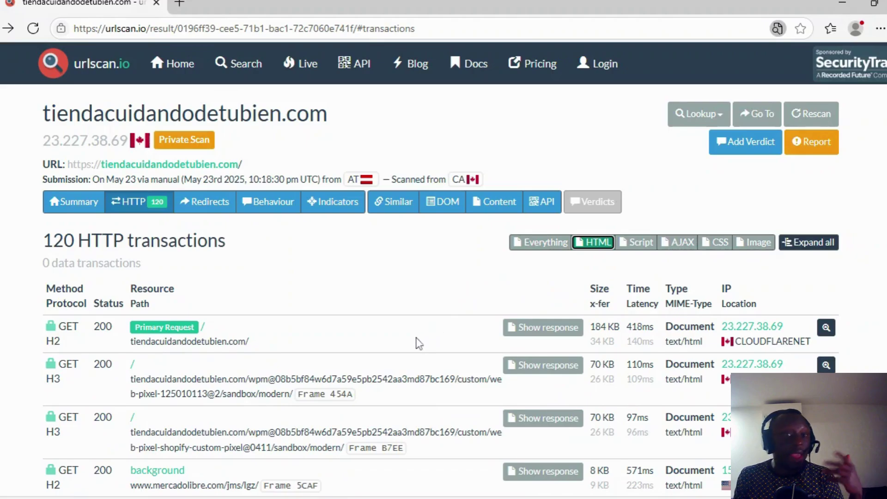
scroll(430, 340, down, 5)
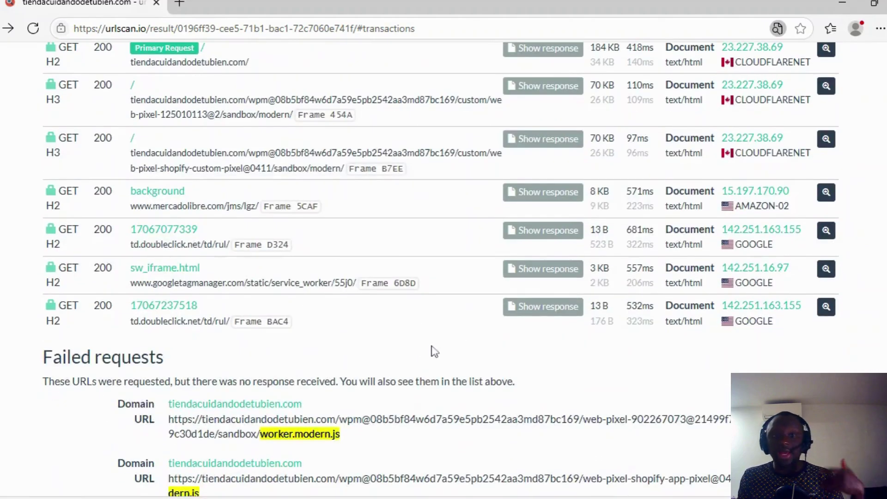
scroll(432, 351, up, 3)
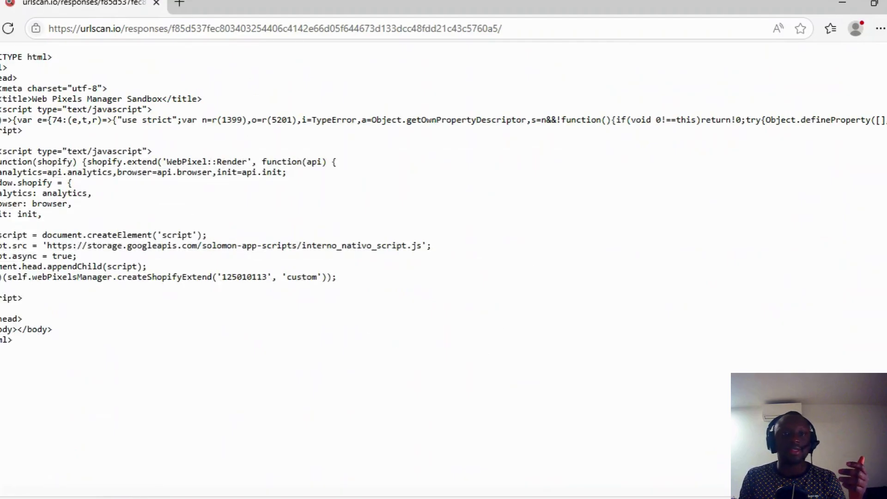
key(alt+Left)
List the script transactions with the vendor.js details expanded, and check the AJAX and CSS transactions.
click(640, 106)
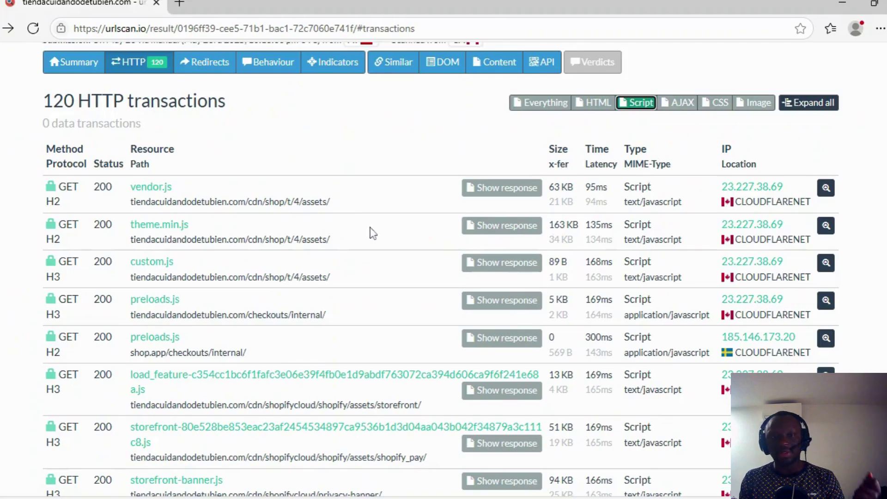
click(826, 190)
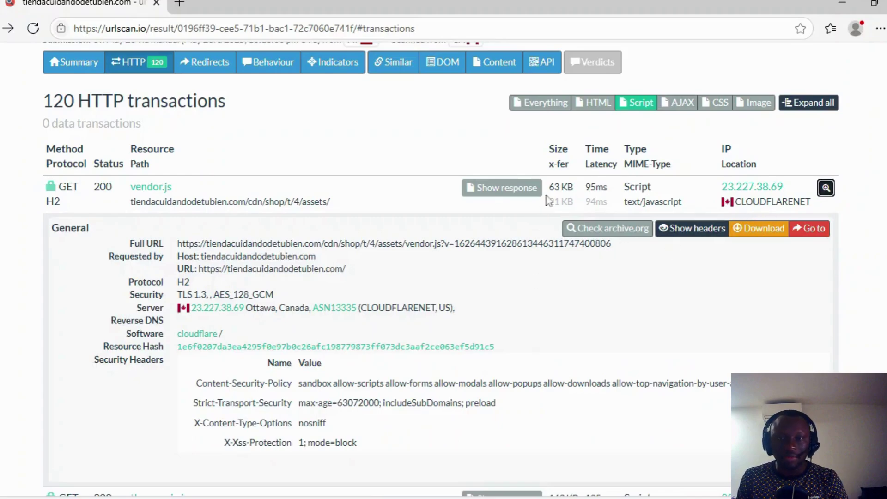
click(679, 104)
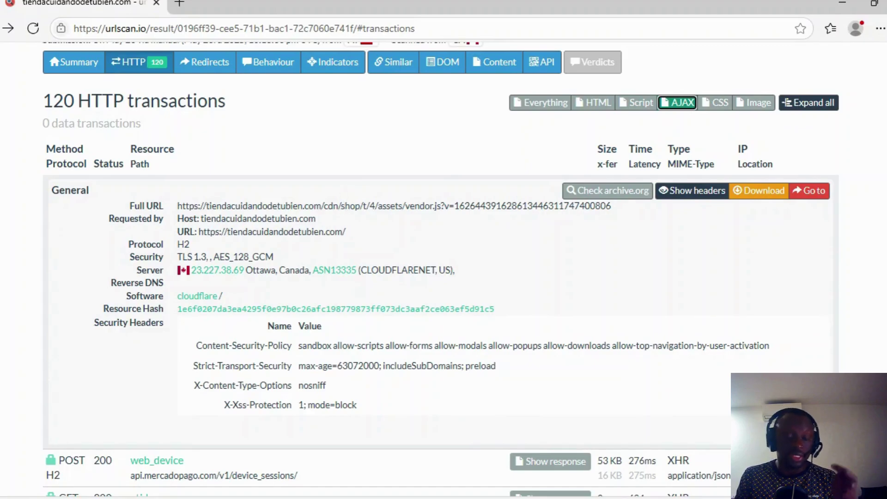
click(711, 104)
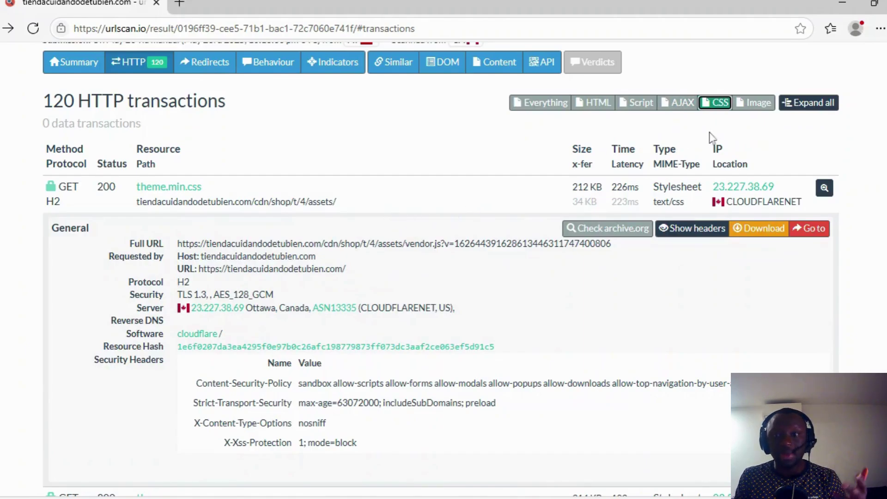
Filter the HTTP transactions to images and expand the details of LOGO_CUIDA_BEM_400x.png.
click(752, 103)
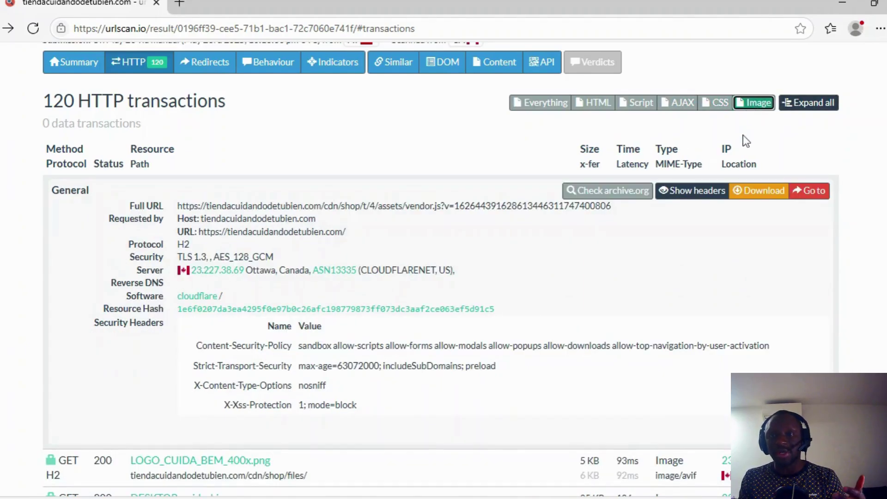
scroll(766, 206, down, 10)
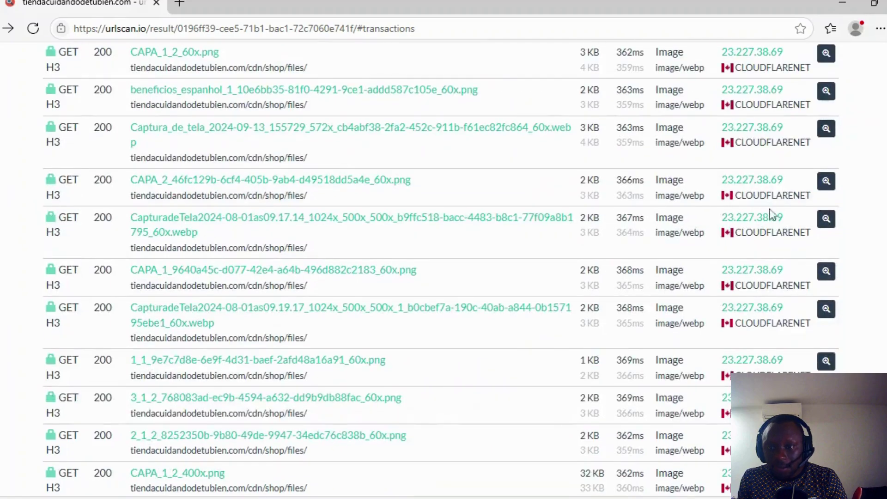
scroll(771, 214, up, 10)
click(826, 322)
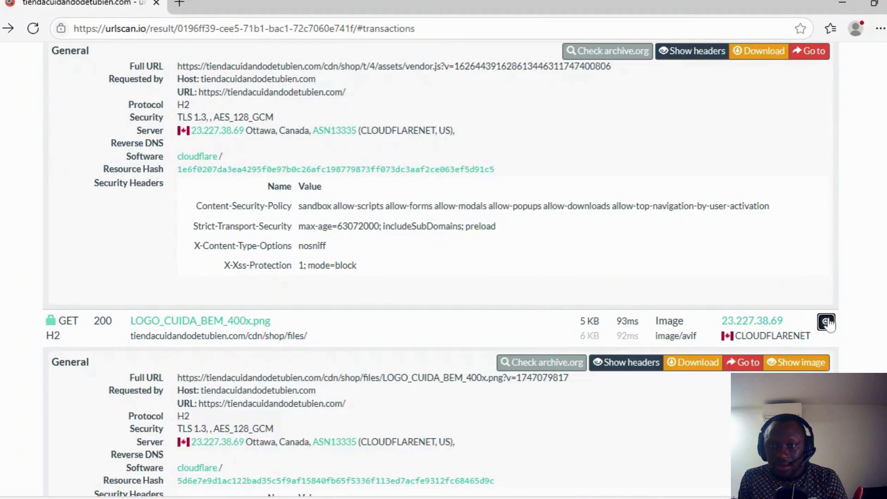
Show the image for the LOGO_CUIDA_BEM_400x.png request and close the preview.
scroll(508, 344, down, 3)
click(796, 223)
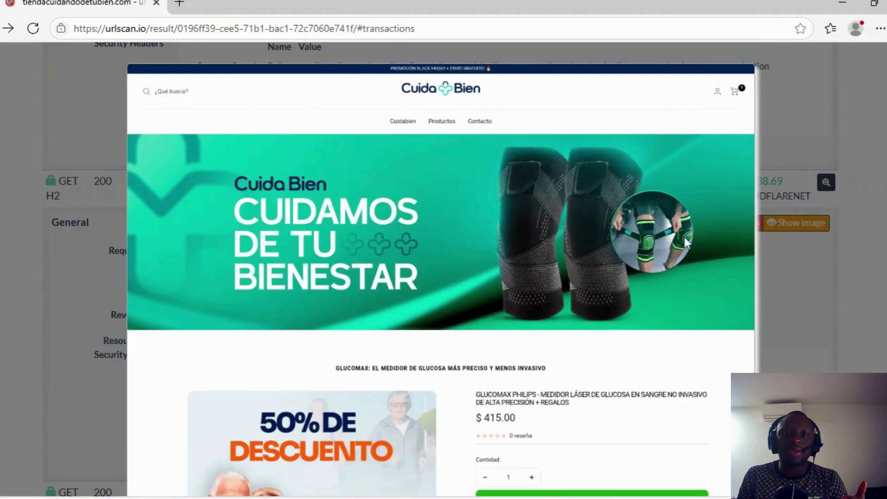
click(862, 287)
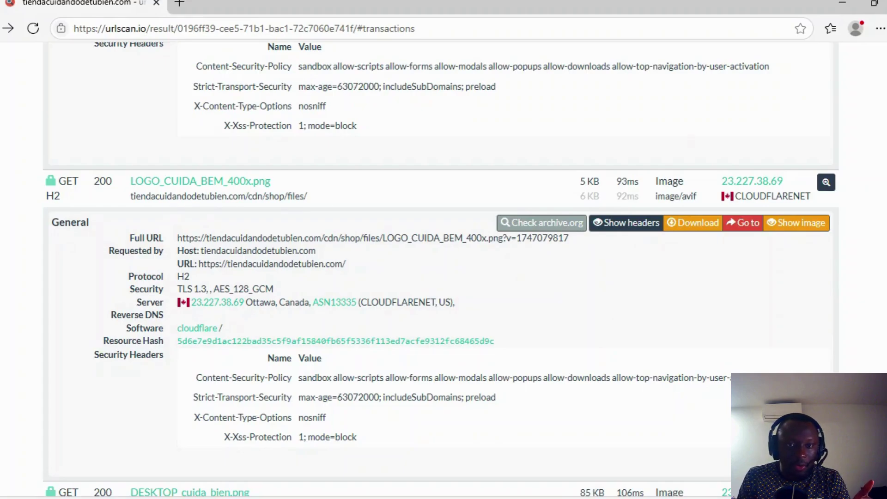
Highlight the full resource hash in the LOGO_CUIDA_BEM_400x.png request details.
scroll(227, 204, down, 3)
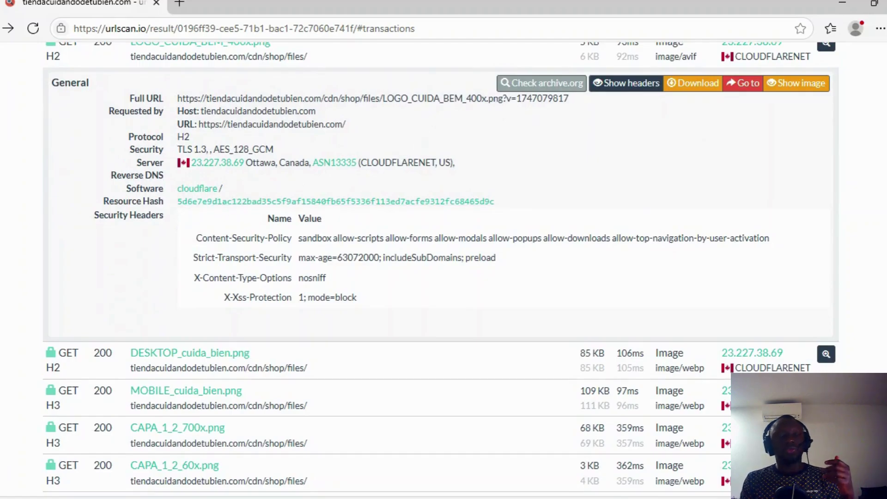
scroll(391, 192, up, 2)
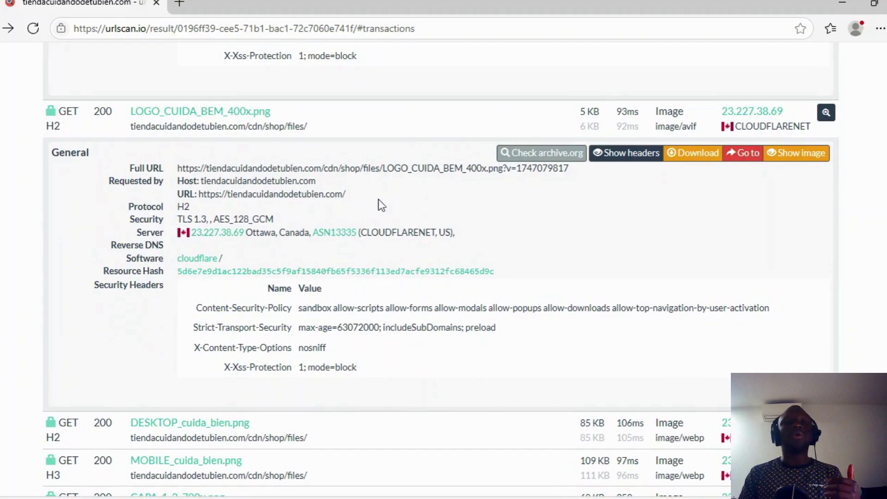
drag(498, 273, 178, 272)
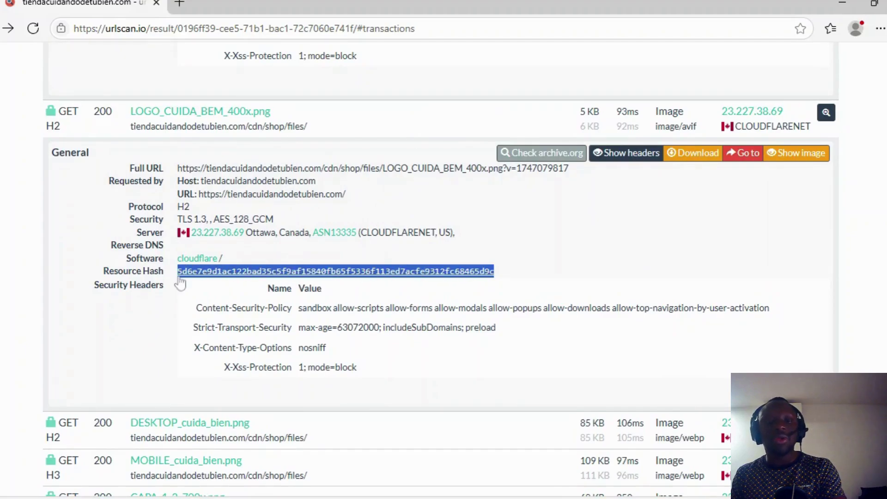
Check the scan's redirected requests for HTTP redirect chains.
scroll(123, 298, up, 10)
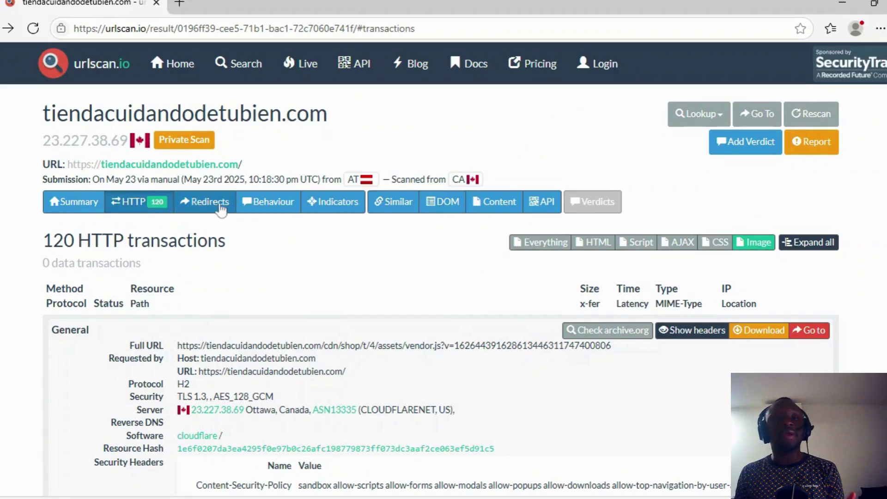
click(212, 207)
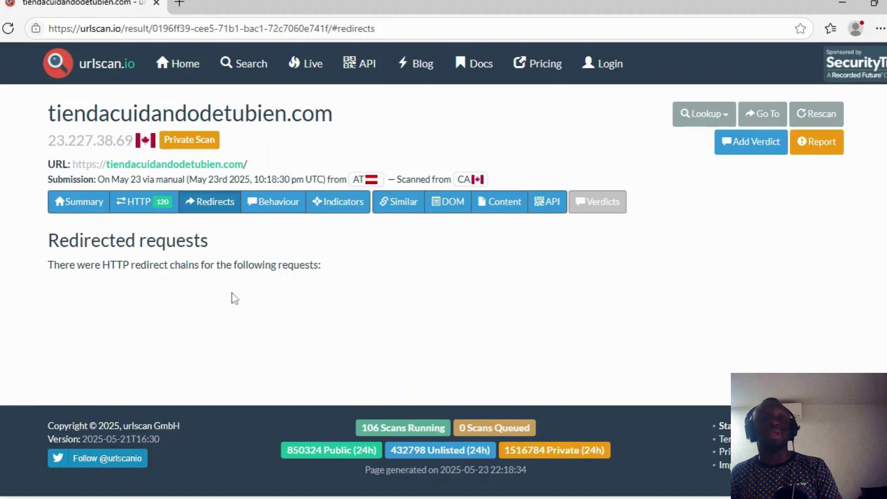
Review the scanned site's behaviour results, covering the JavaScript global variables and the cookies with their names and values.
click(277, 207)
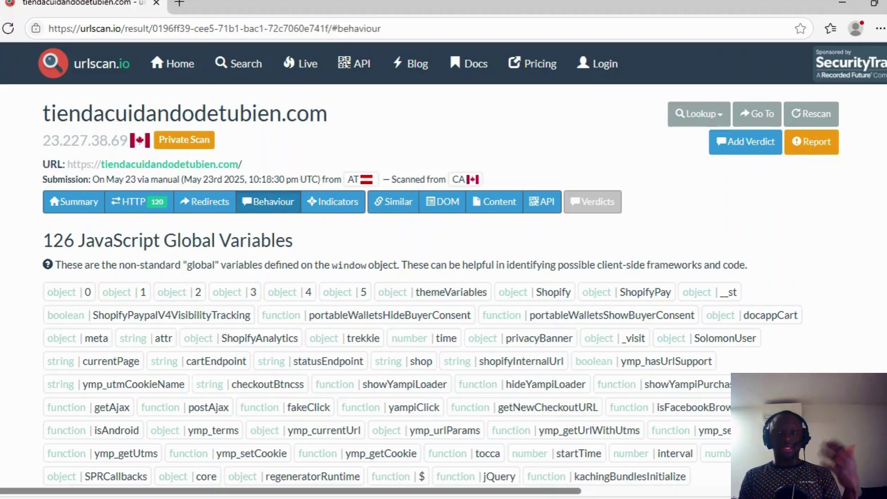
scroll(425, 291, down, 8)
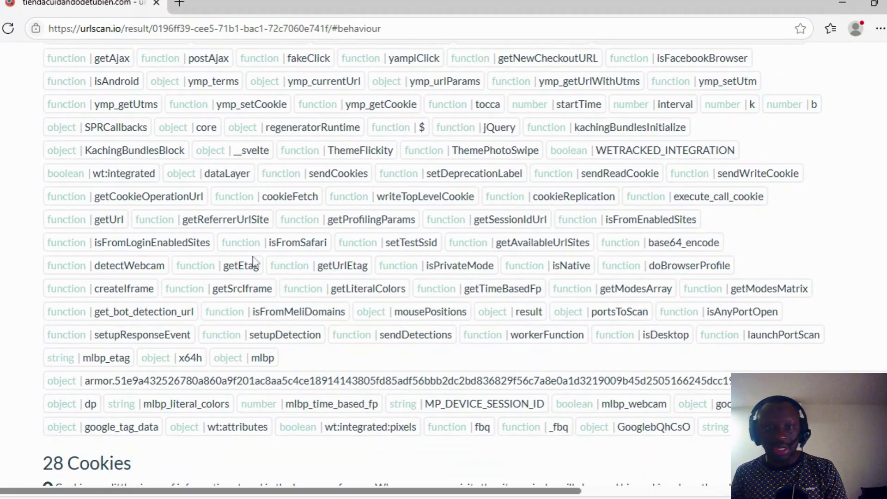
scroll(251, 259, down, 10)
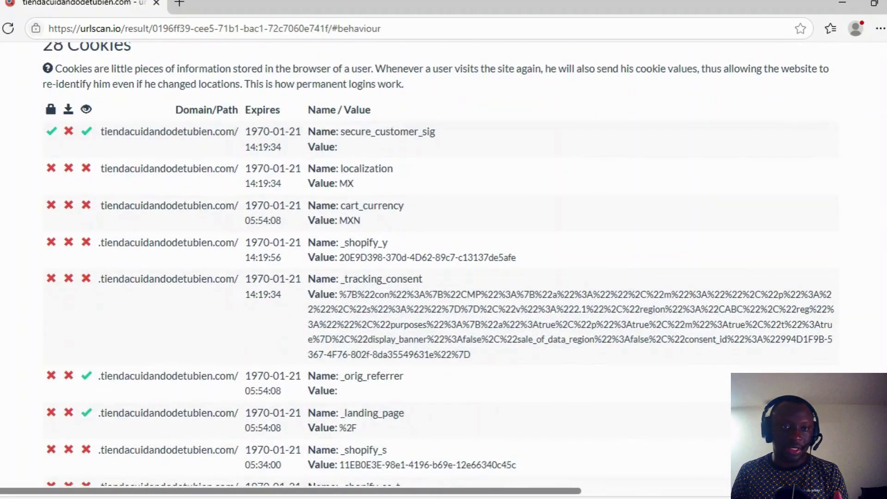
scroll(351, 194, down, 3)
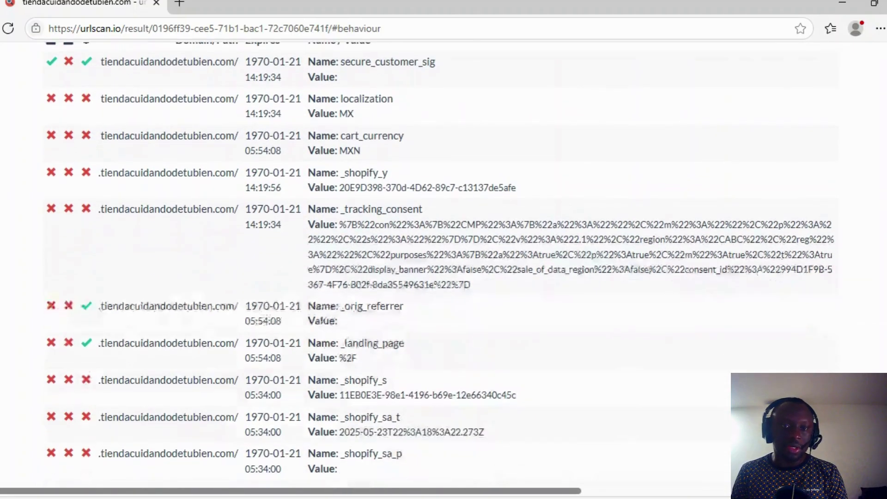
scroll(350, 204, down, 2)
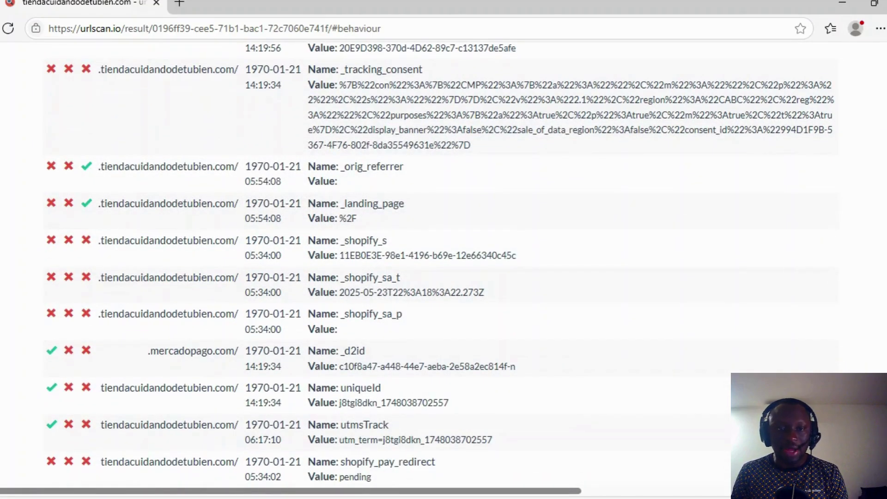
drag(348, 292, 425, 311)
click(320, 242)
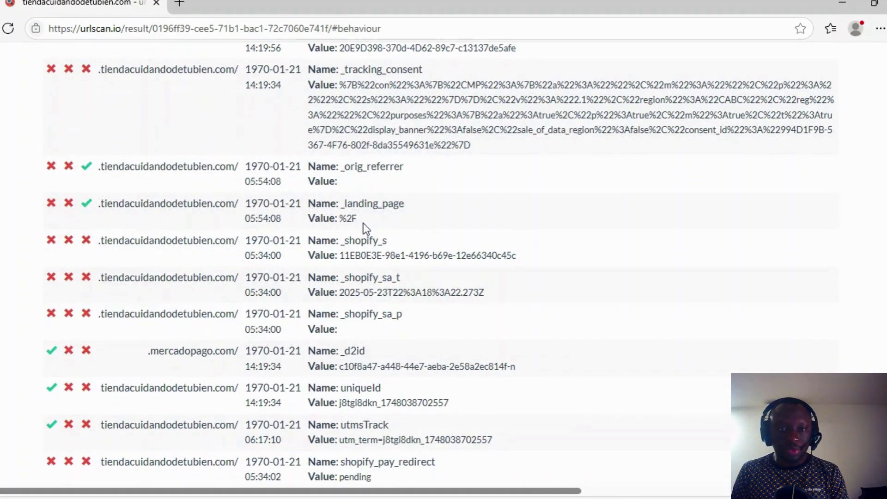
Examine the security headers set by the main page, highlighting the section's header and value table.
scroll(364, 223, down, 20)
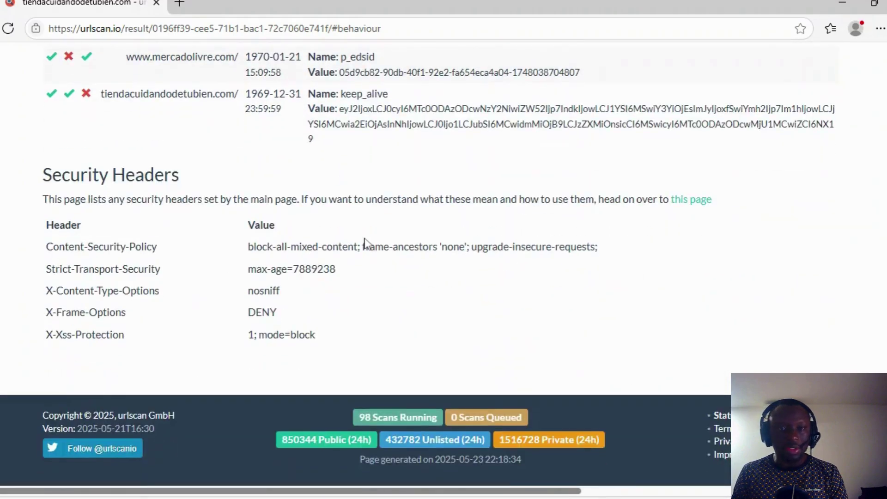
drag(81, 175, 424, 335)
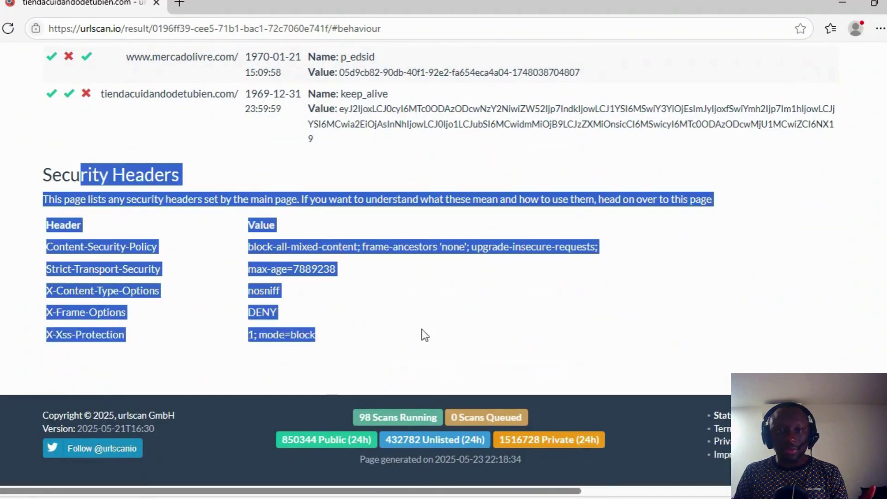
click(424, 334)
scroll(394, 267, up, 20)
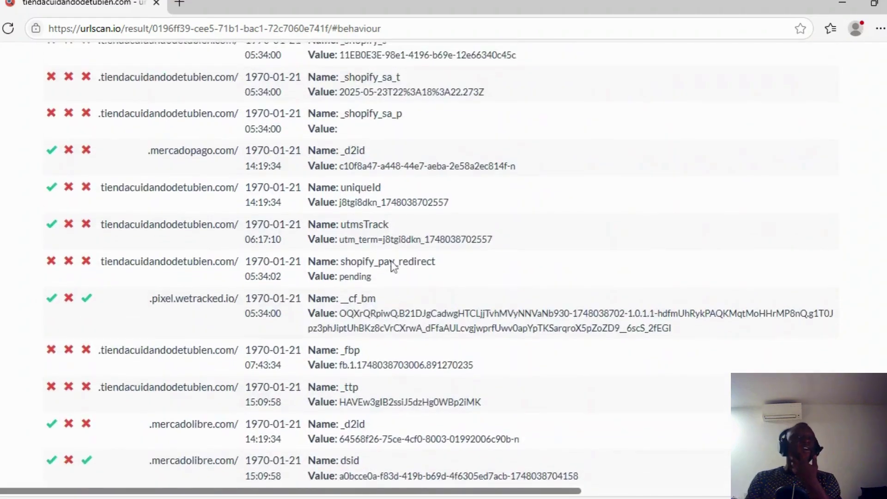
scroll(393, 267, up, 15)
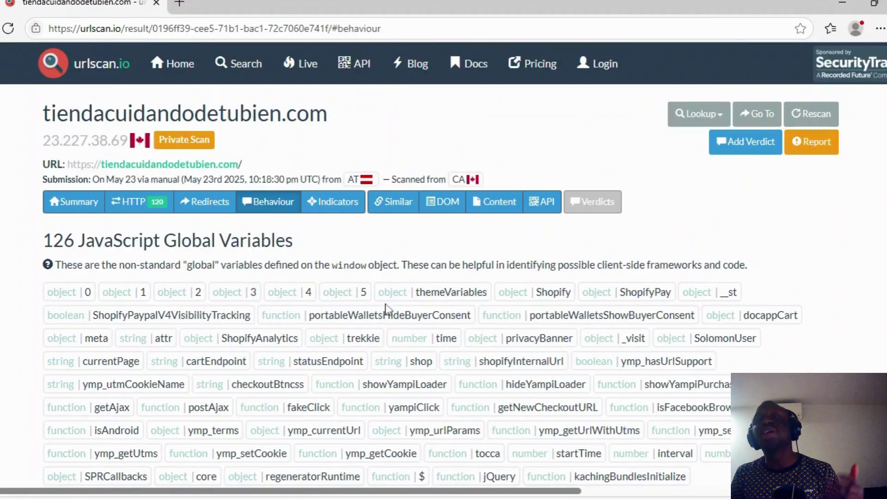
Examine the scan's indicators, reading through the listed domains, IP addresses and hashes.
click(340, 207)
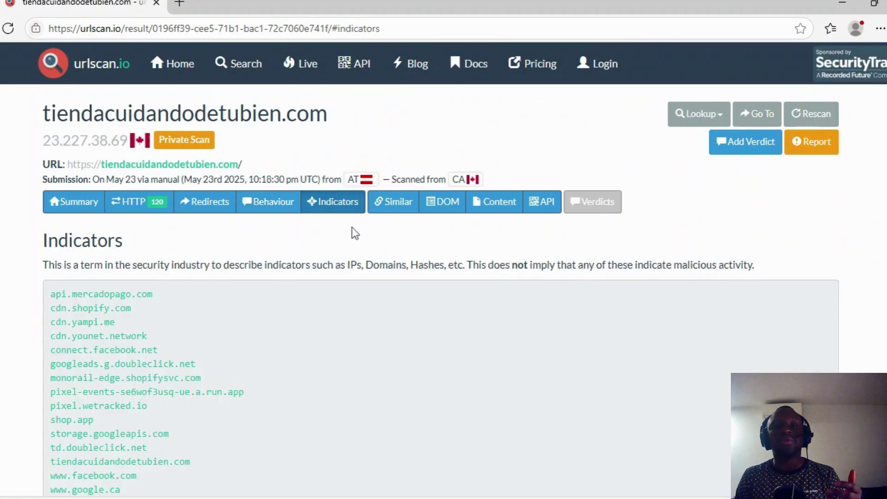
scroll(210, 261, down, 2)
scroll(209, 261, down, 3)
scroll(213, 264, down, 20)
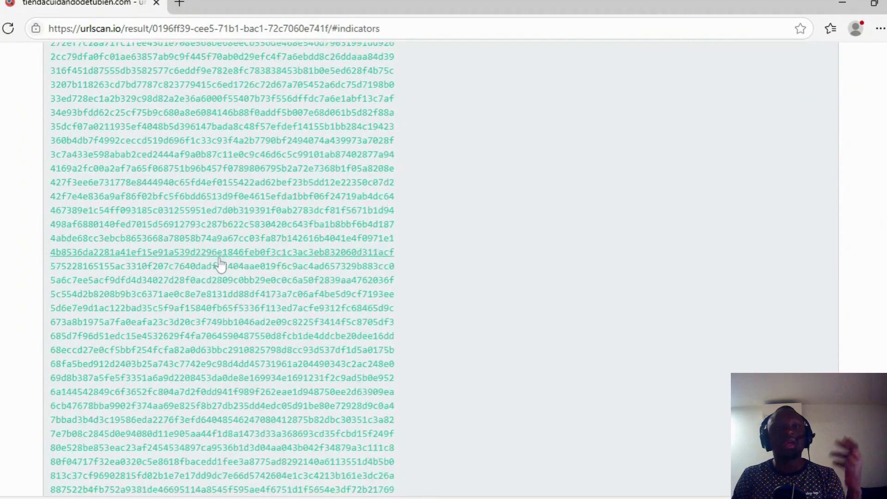
scroll(225, 265, down, 3)
scroll(10, 245, up, 8)
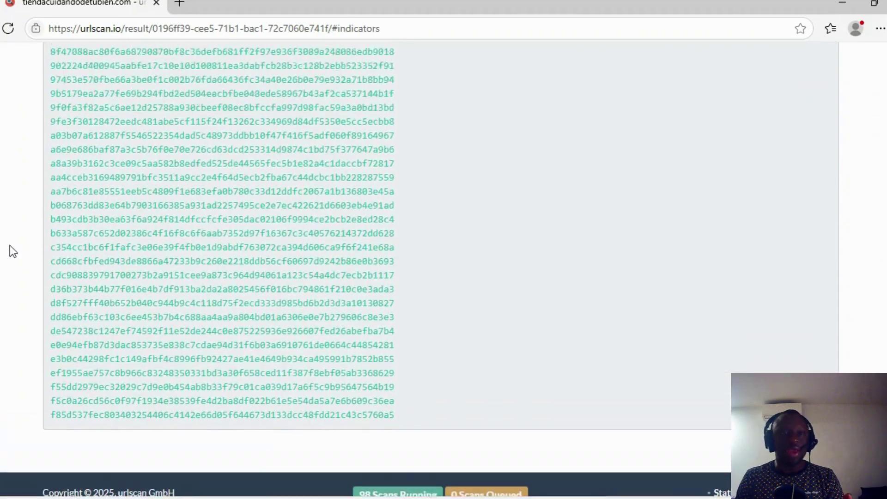
scroll(9, 246, up, 20)
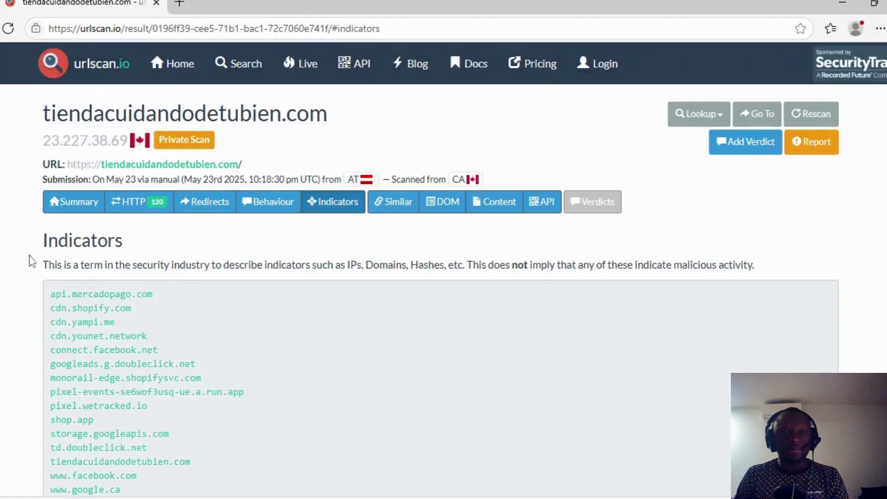
scroll(30, 287, down, 6)
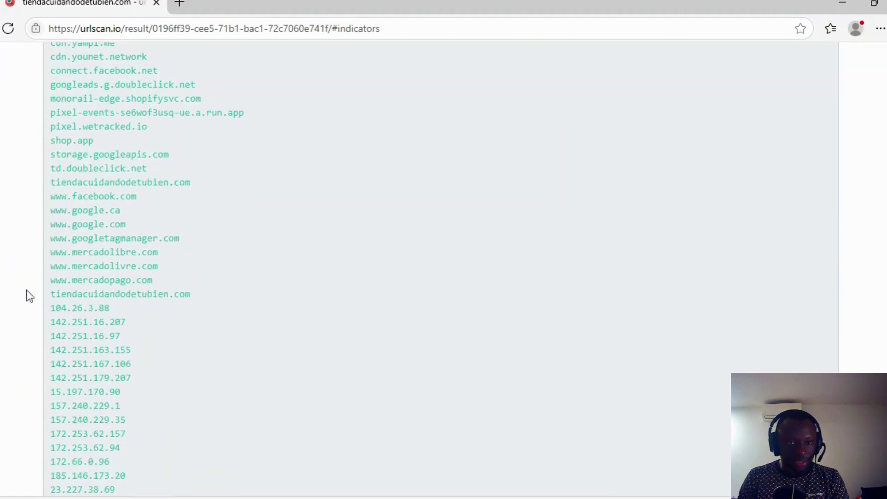
scroll(98, 273, up, 4)
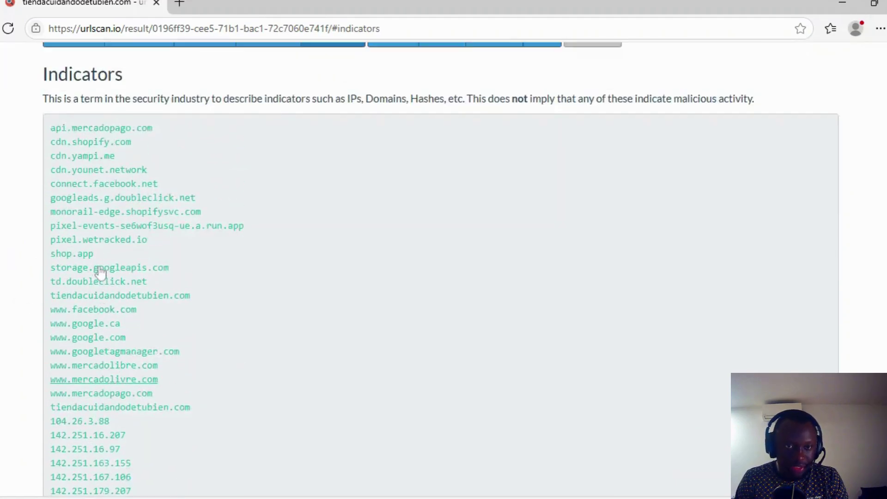
Open the similar scans for the site and examine the hits for the same domain, IP and ASN.
click(395, 136)
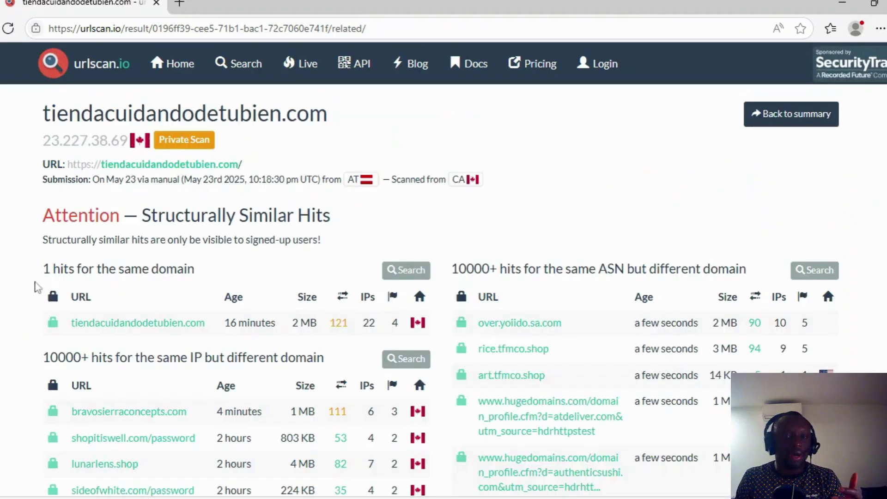
scroll(32, 306, down, 1)
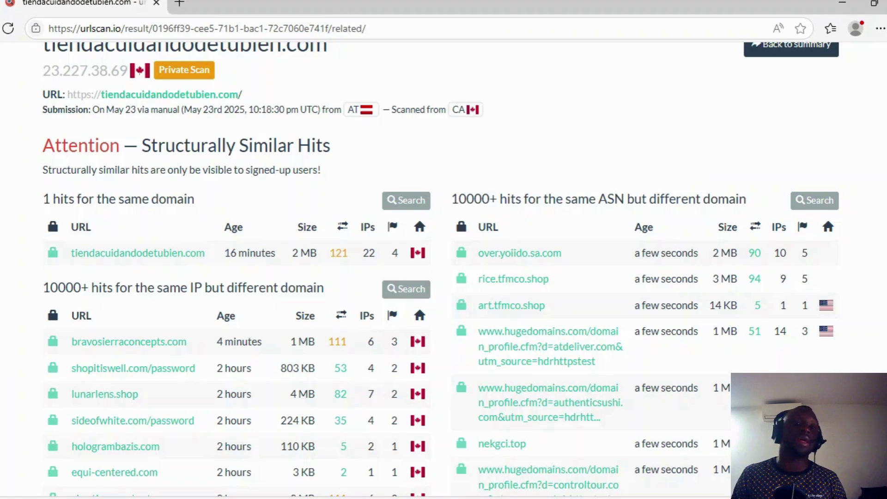
Compare the related hits listed for the same IP and the same ASN under different domains.
scroll(168, 258, down, 4)
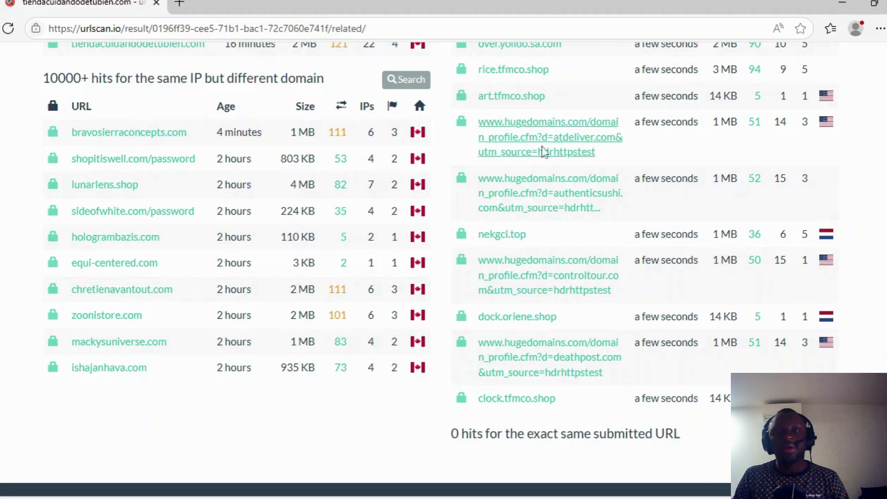
scroll(584, 198, up, 3)
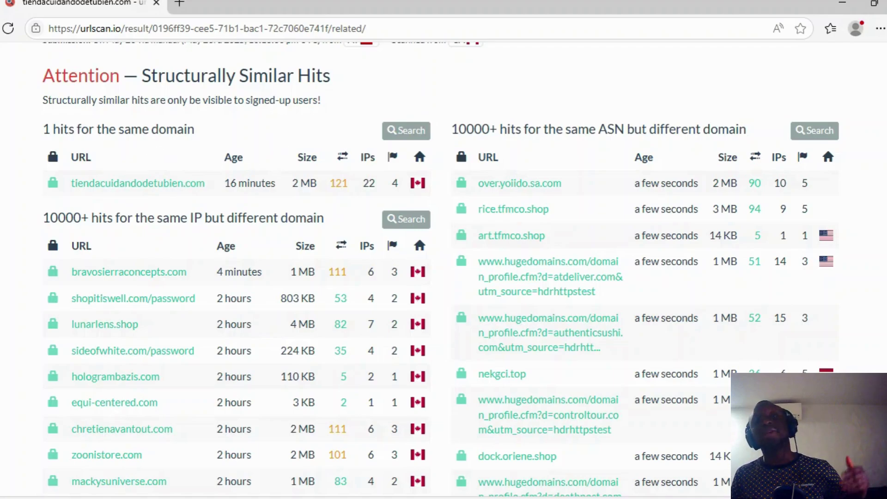
scroll(109, 215, down, 2)
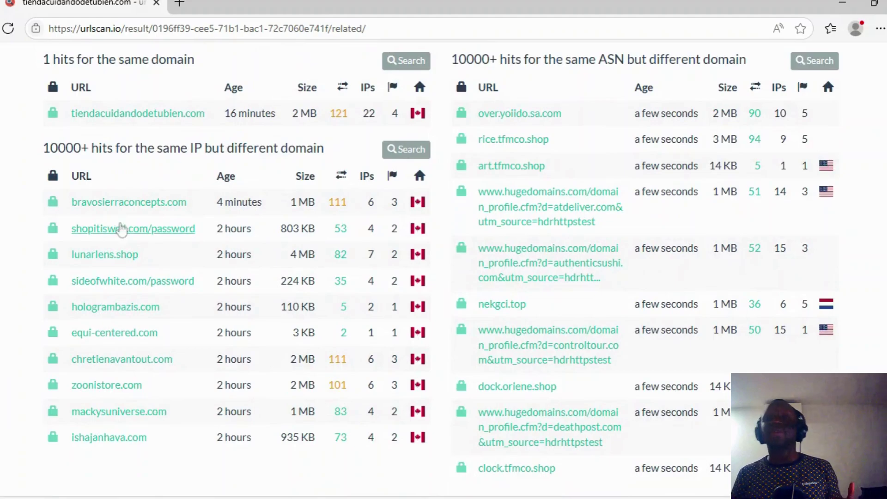
scroll(443, 198, up, 3)
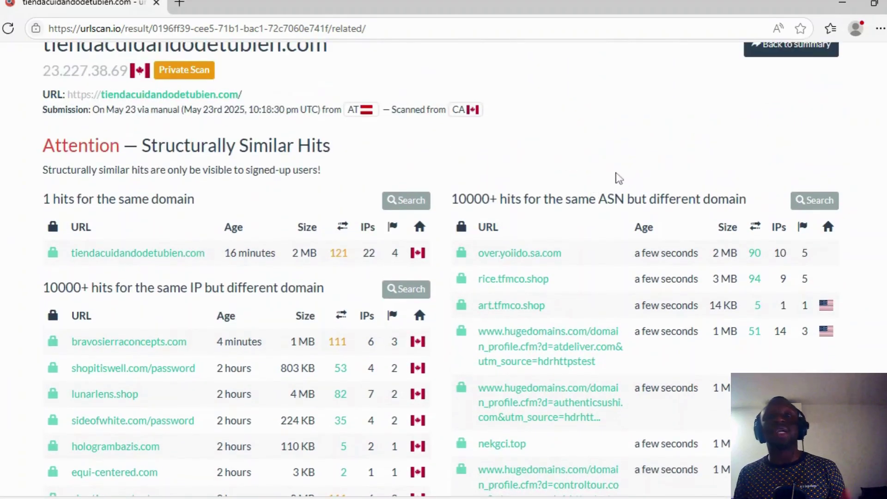
scroll(618, 177, down, 1)
scroll(618, 176, down, 4)
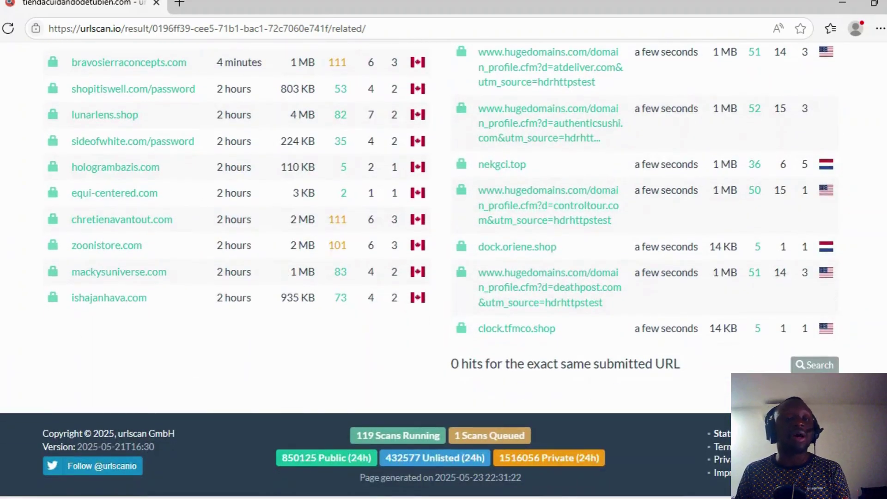
scroll(444, 250, up, 4)
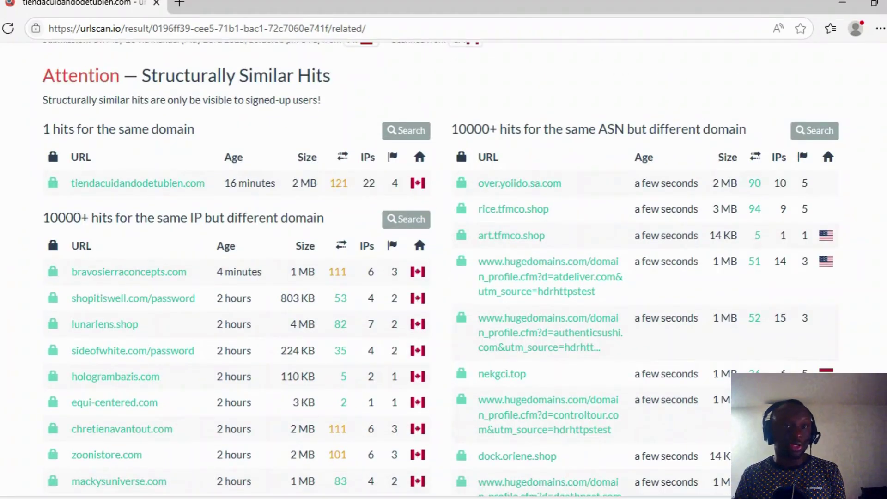
scroll(444, 250, up, 3)
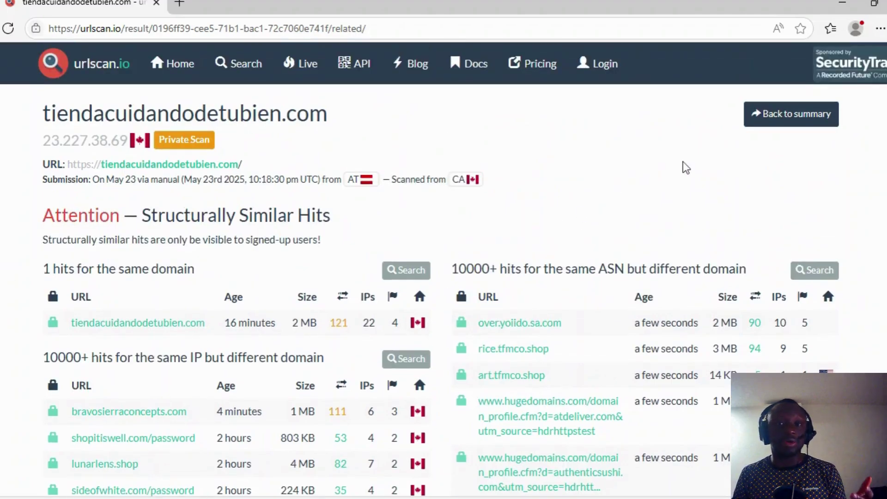
Return to the scan summary, open the DOM tree, and highlight its head code through the first schema.org context line.
click(758, 123)
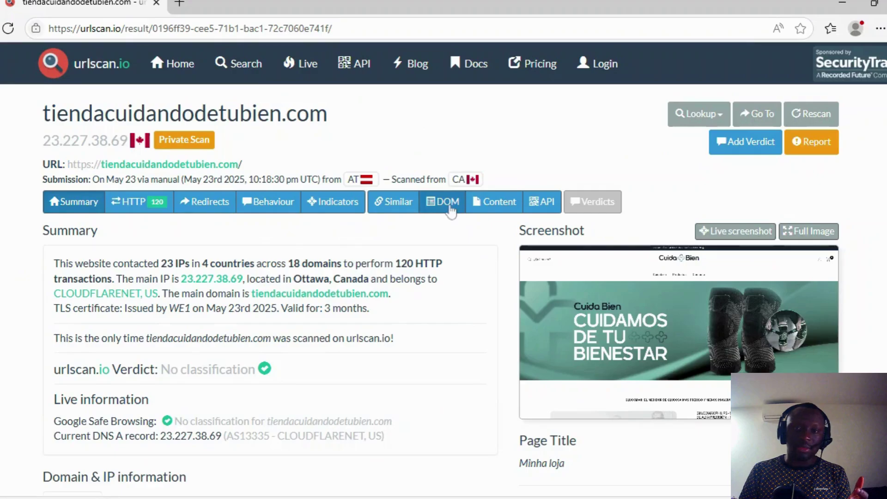
click(439, 206)
scroll(322, 262, down, 3)
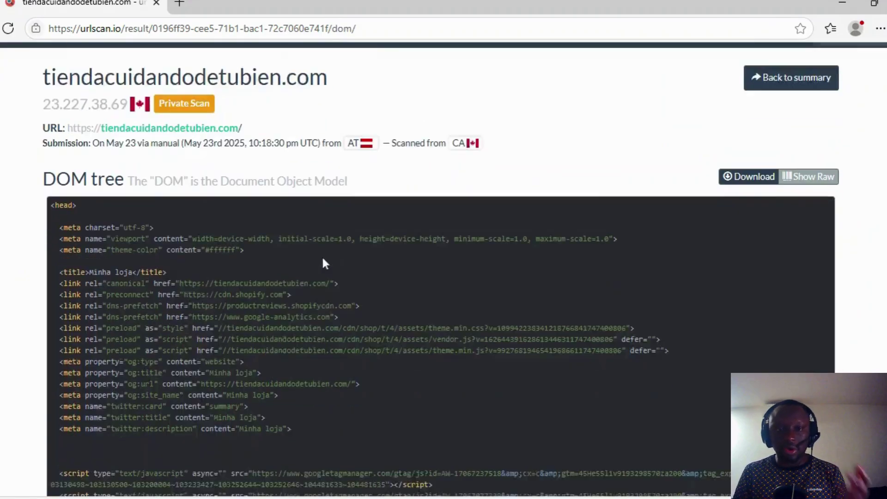
drag(51, 102, 364, 281)
scroll(364, 281, down, 6)
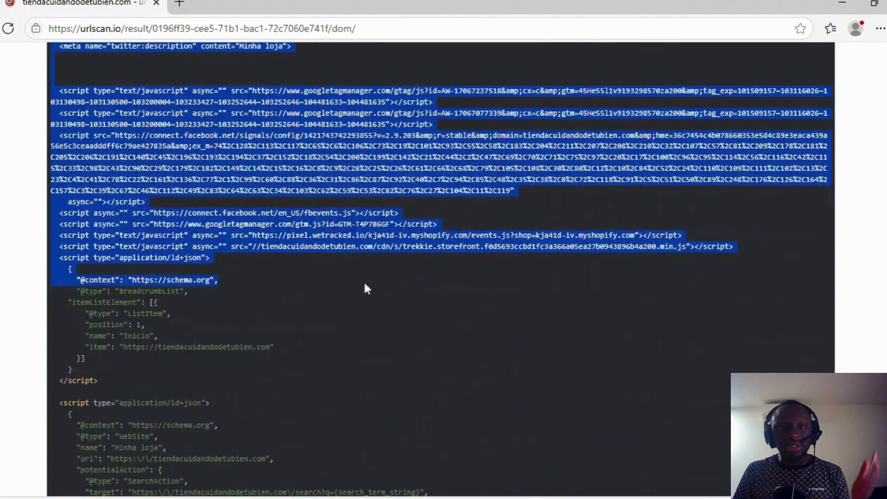
click(365, 285)
Read through the DOM's structured data, style variables, theme strings and Shopify scripts.
scroll(338, 310, down, 7)
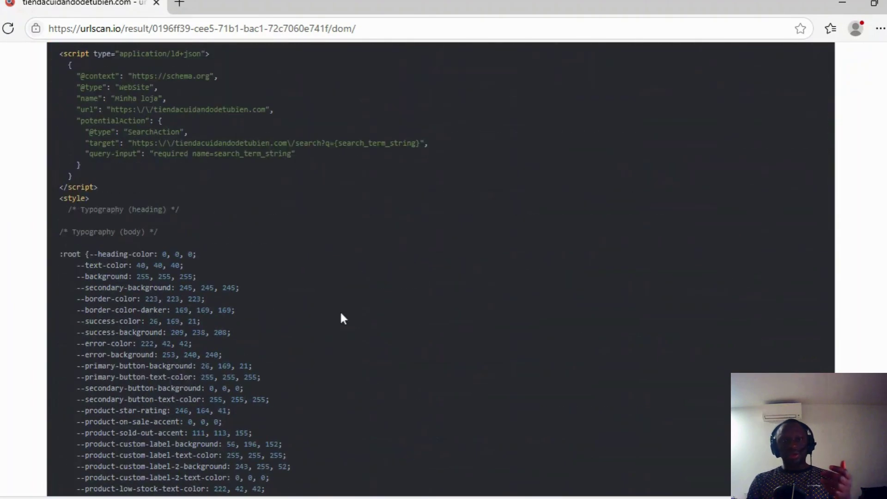
scroll(342, 319, down, 15)
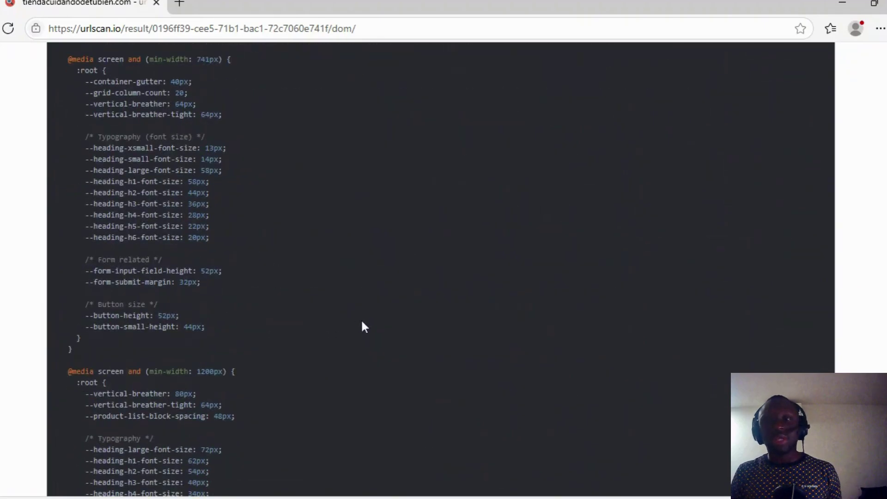
scroll(370, 318, down, 15)
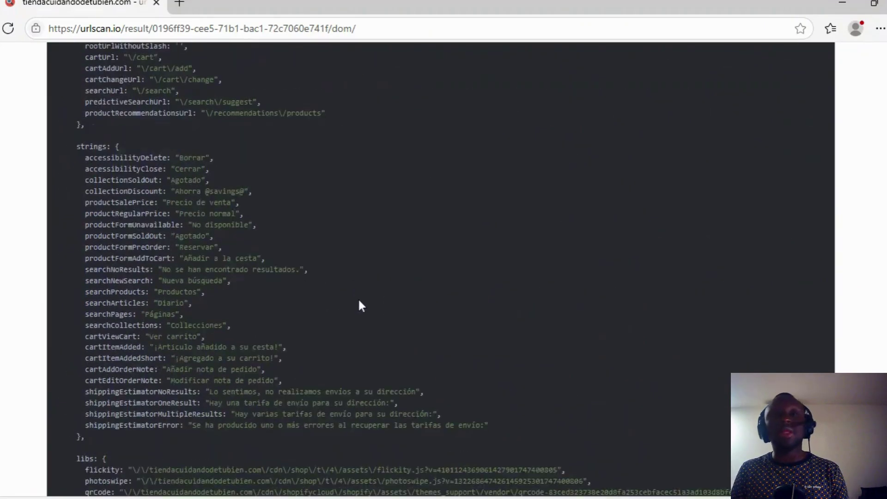
scroll(367, 309, down, 10)
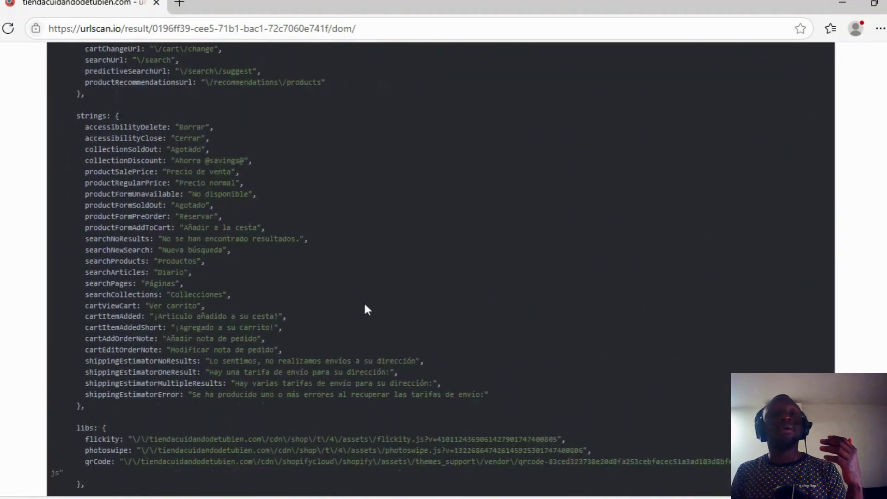
scroll(362, 292, down, 12)
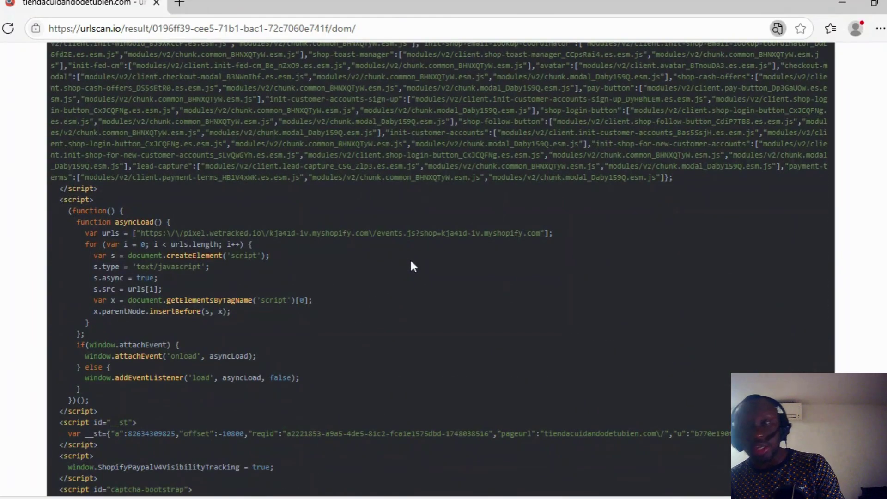
Search the DOM tree for "http" and review the matched links from the start of the code.
key(Home)
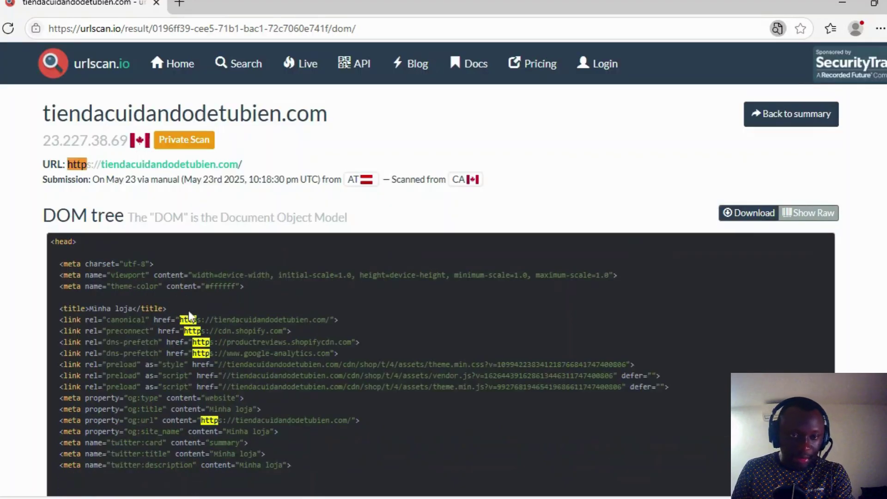
scroll(192, 317, down, 6)
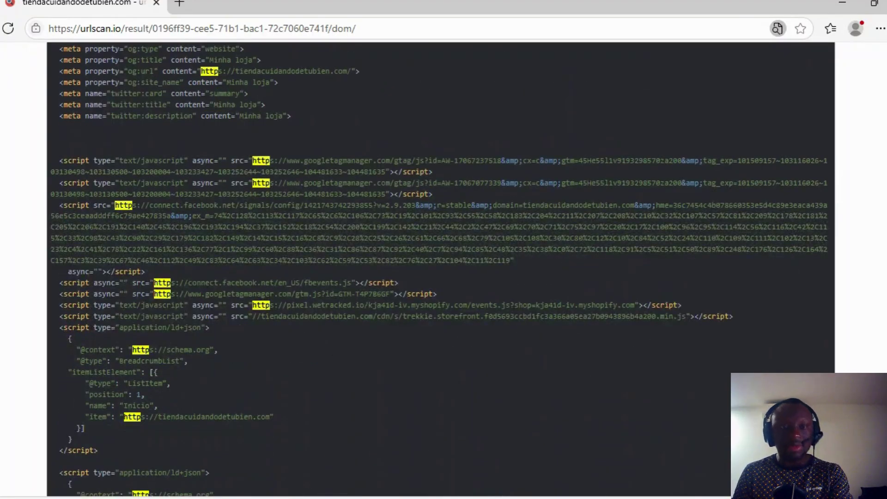
scroll(350, 311, down, 10)
scroll(351, 310, down, 20)
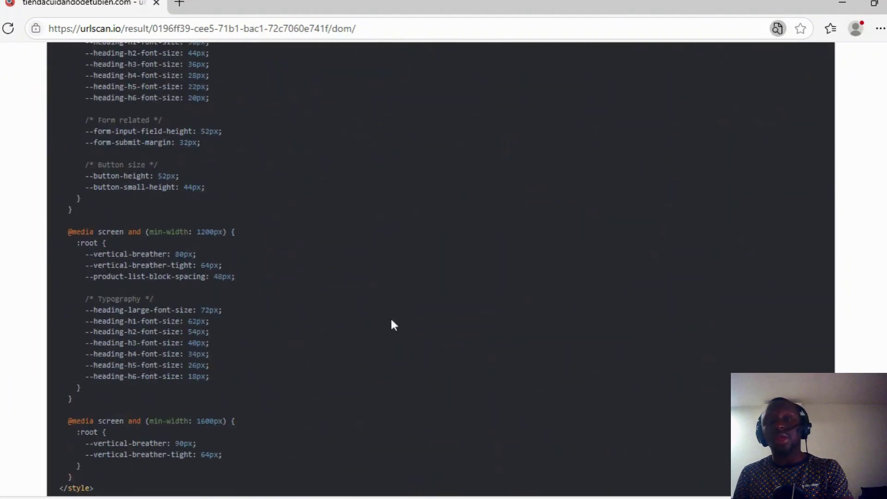
scroll(408, 330, down, 5)
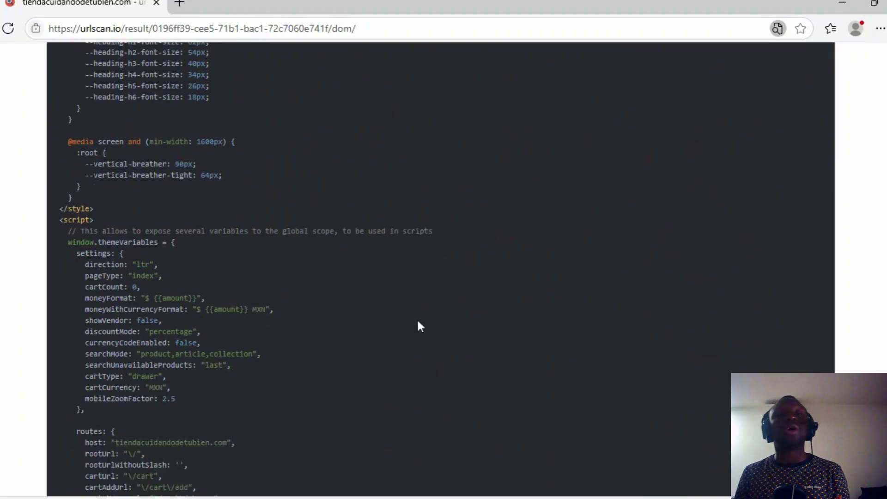
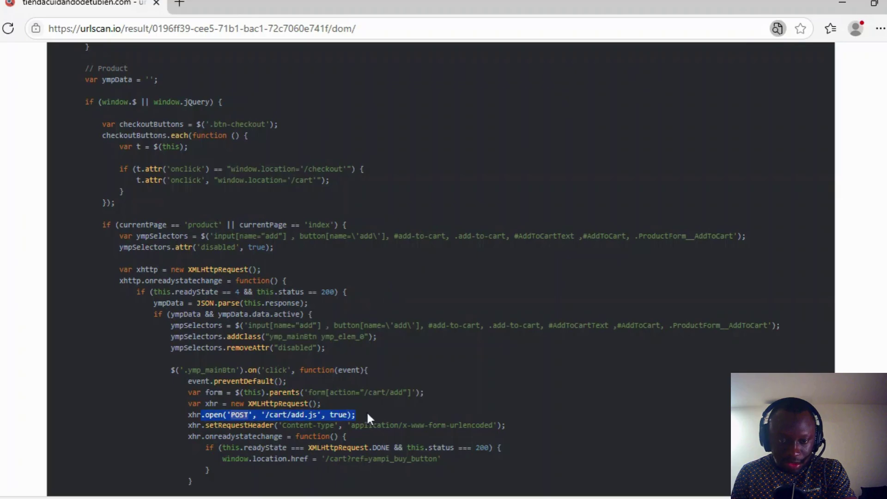
Examine the "post" matches and the surrounding cart, checkout, UTM and cookie functions in the DOM scripts.
scroll(509, 362, down, 10)
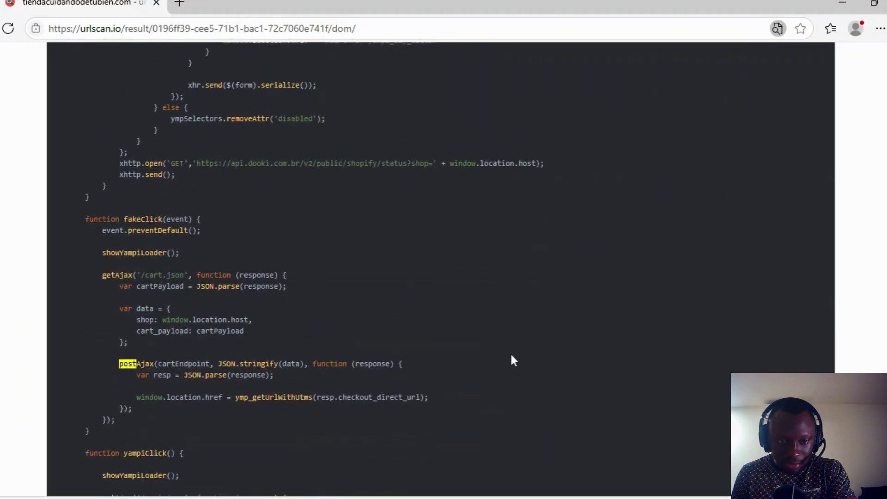
scroll(513, 359, down, 6)
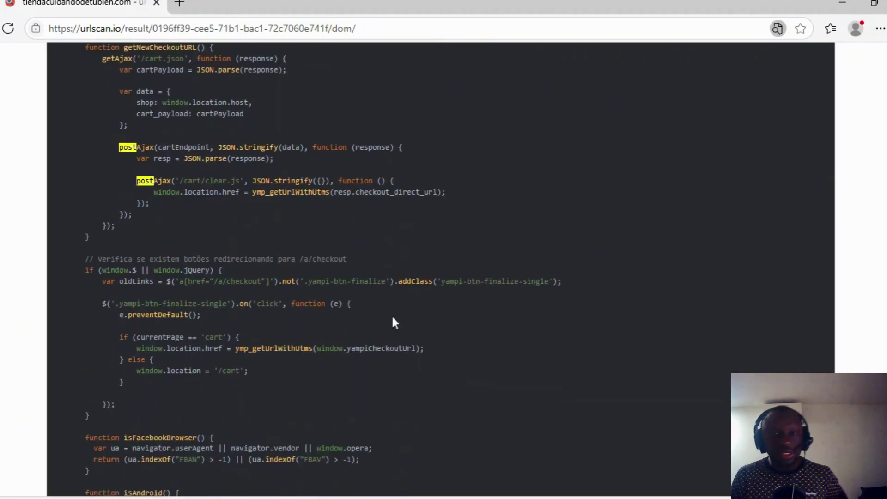
scroll(346, 194, down, 15)
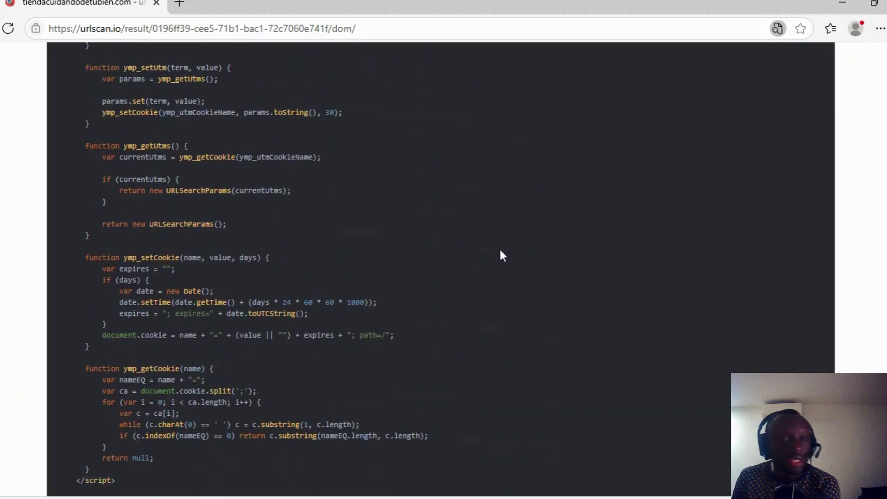
scroll(337, 266, down, 15)
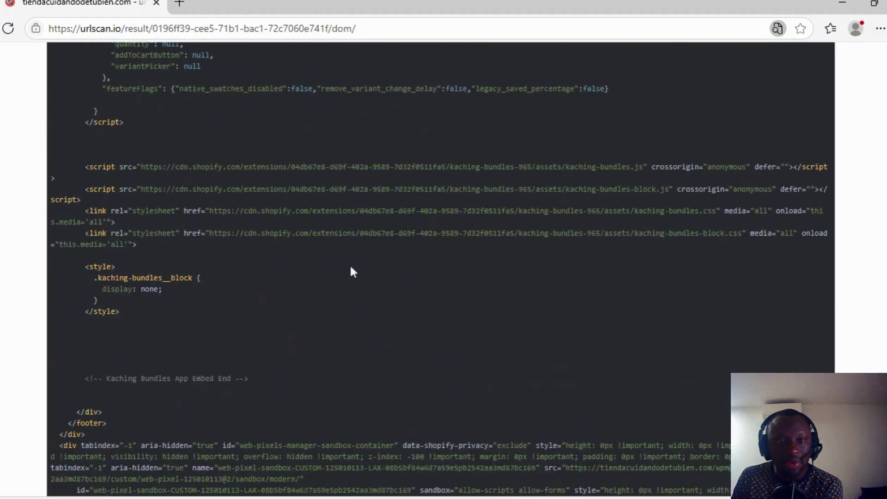
scroll(382, 314, up, 10)
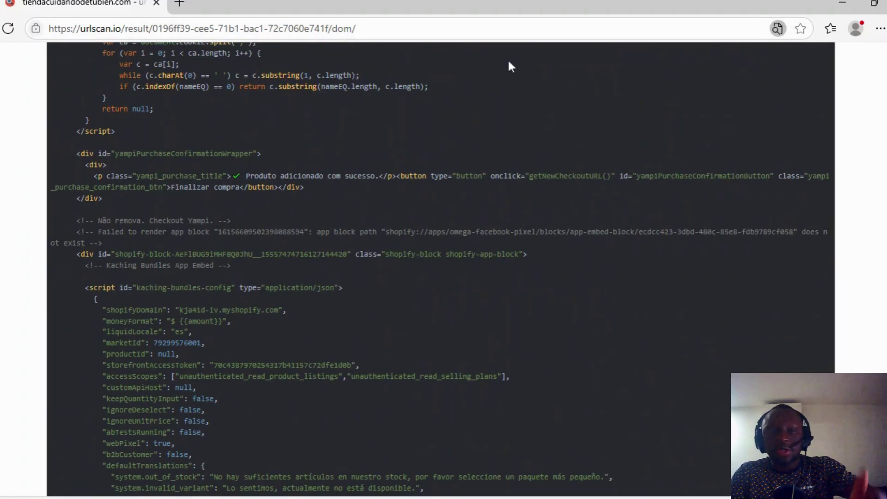
scroll(440, 268, up, 10)
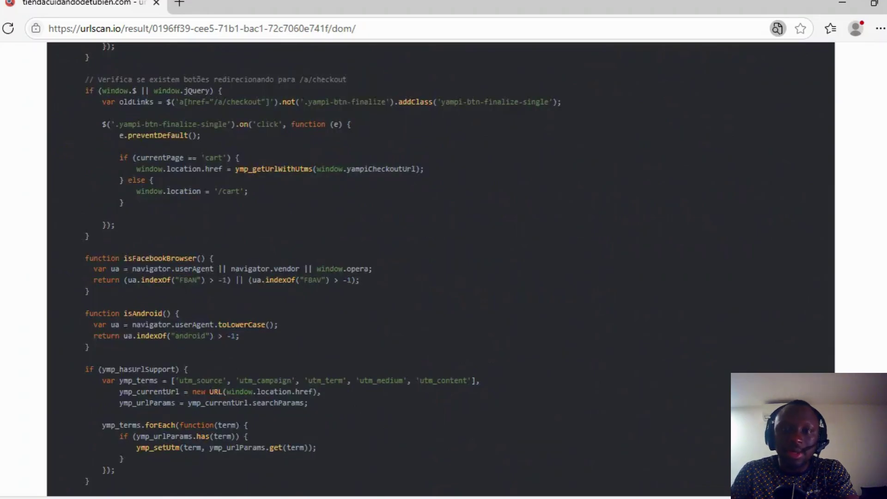
Search the DOM tree for "user" and "password", and examine the captcha and payment scripts around the matches.
text(user)
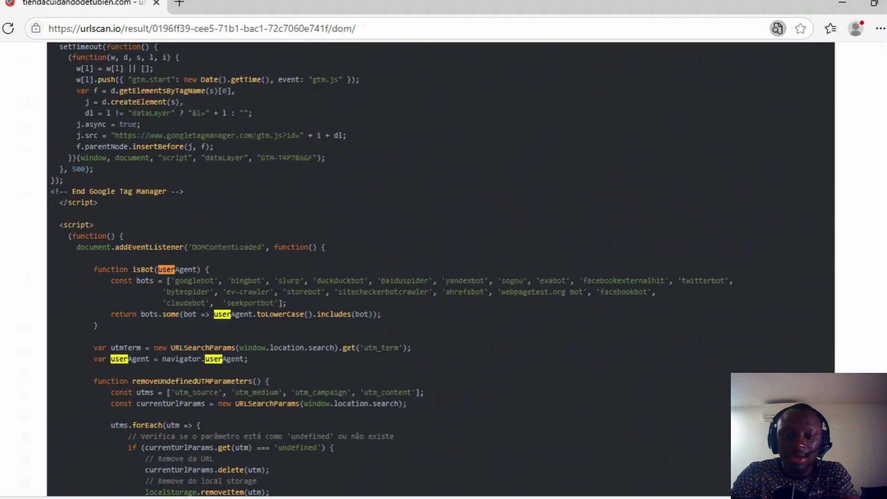
key(Escape)
key(ctrl+f)
text(password)
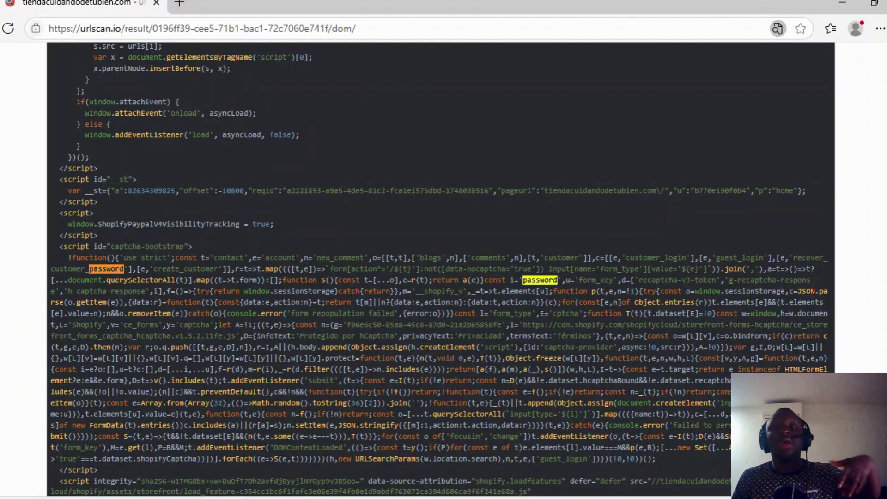
scroll(642, 292, down, 9)
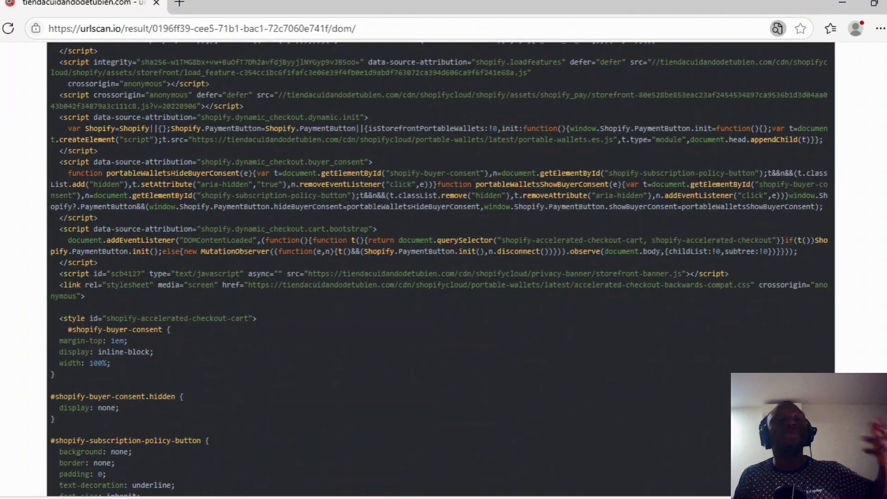
scroll(735, 175, up, 15)
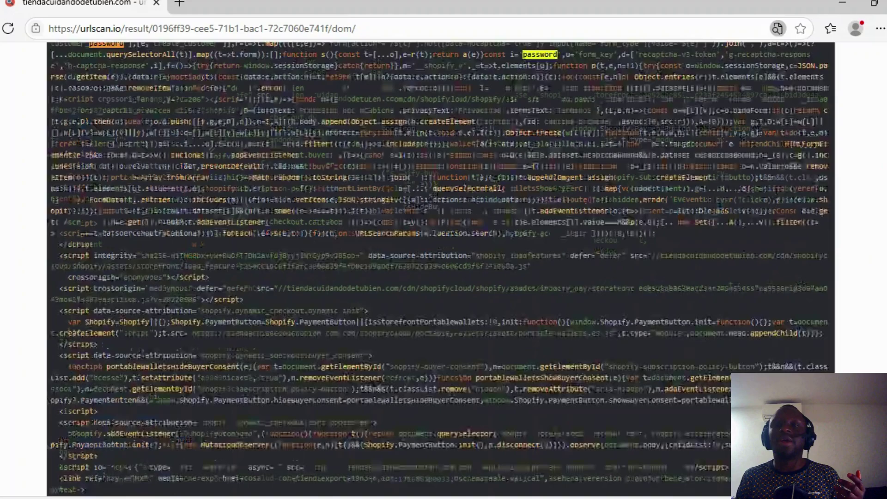
Leave the DOM view and examine the /search form and the first /cart/add form in the scan's content analysis.
scroll(779, 118, up, 1)
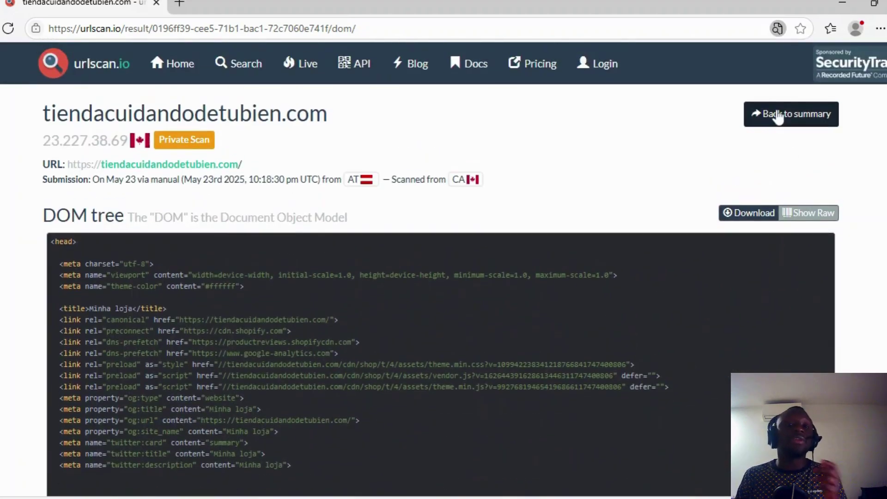
click(779, 115)
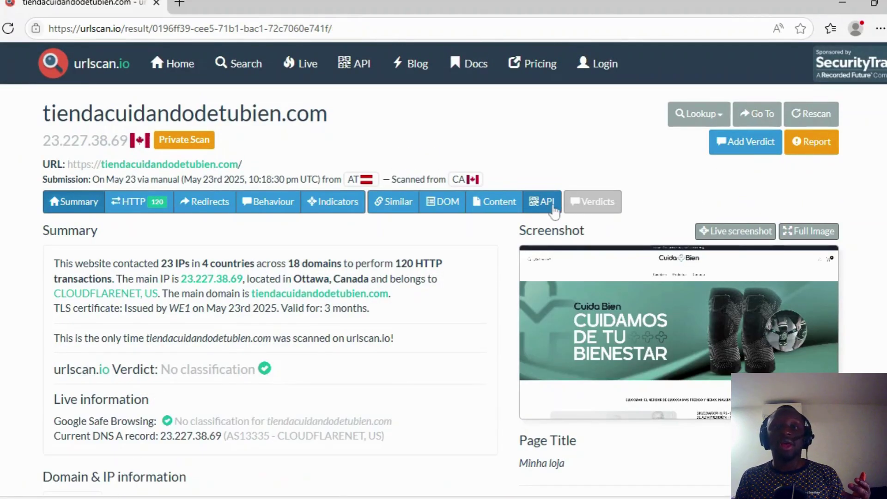
click(513, 213)
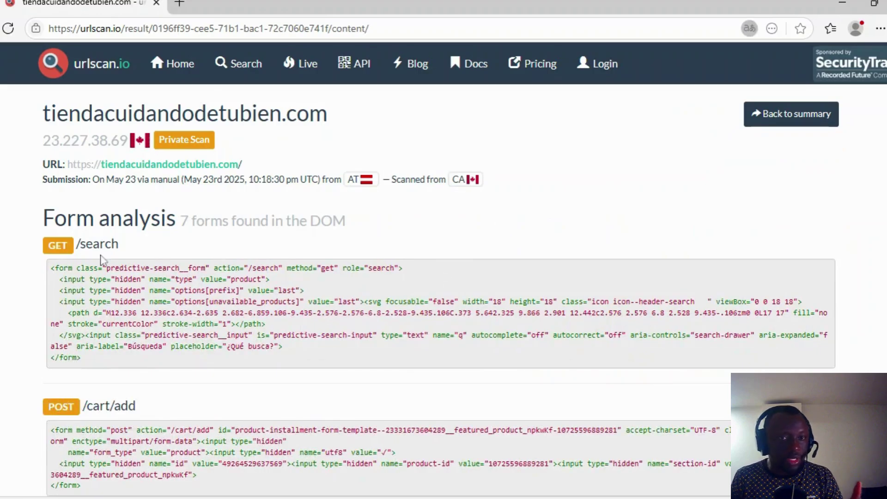
scroll(102, 260, down, 1)
scroll(443, 268, down, 1)
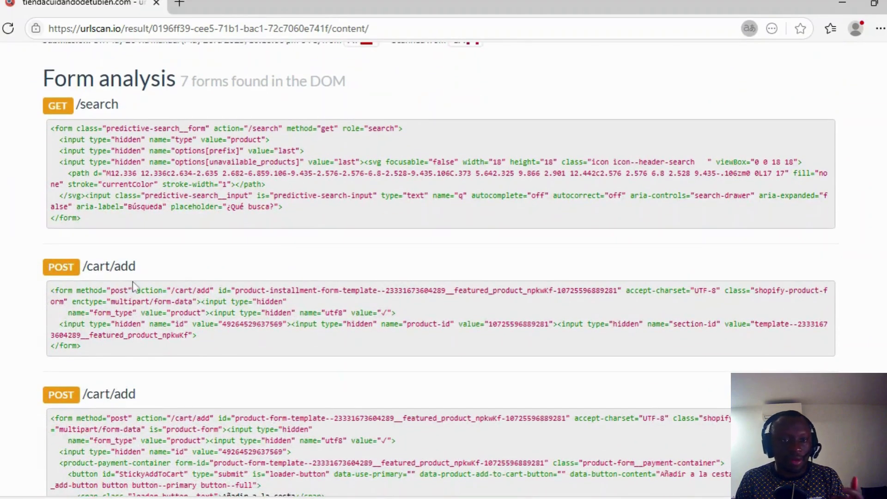
scroll(444, 268, down, 1)
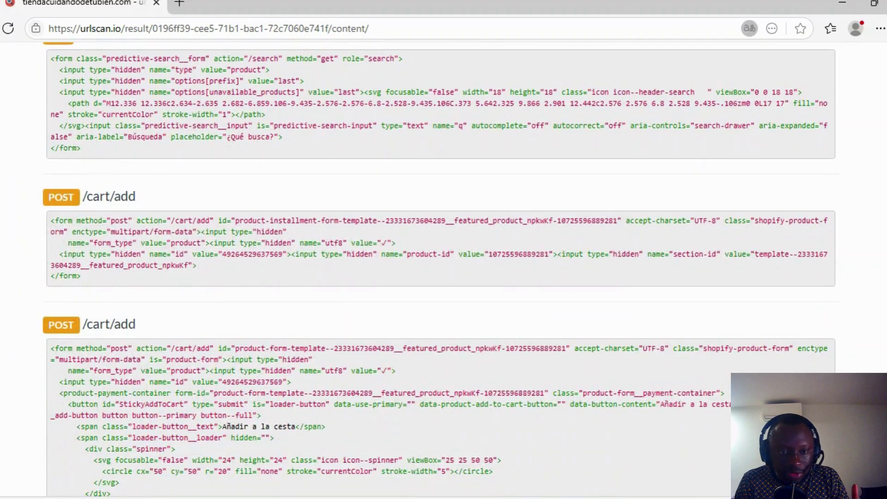
drag(51, 220, 322, 270)
click(222, 263)
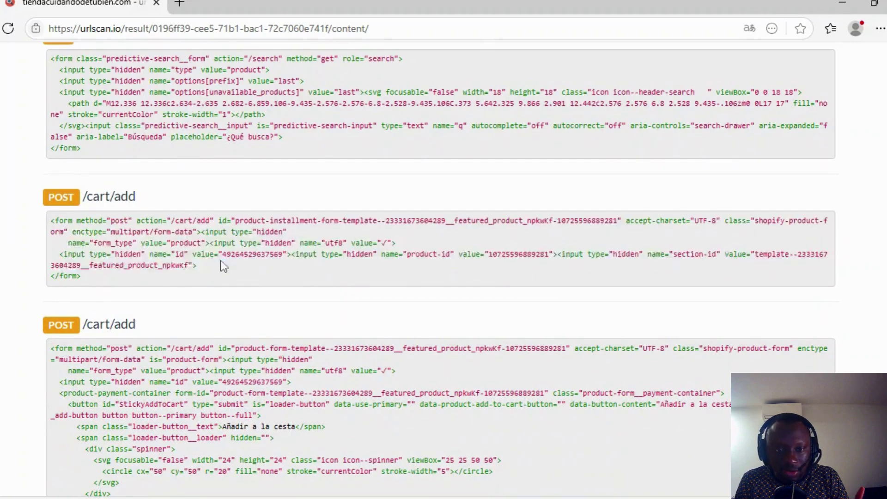
Review the remaining /cart/add forms and the /contact#footer-newsletter form in the form analysis.
scroll(182, 295, down, 4)
scroll(181, 294, down, 2)
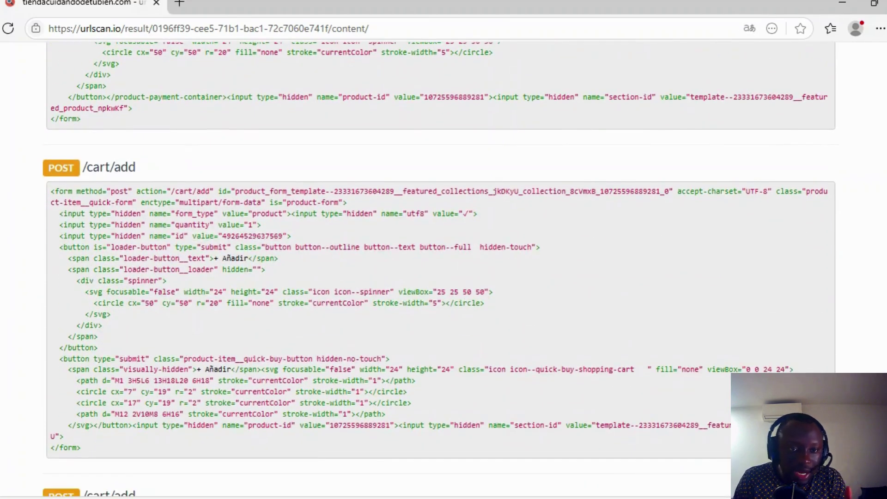
drag(243, 191, 445, 396)
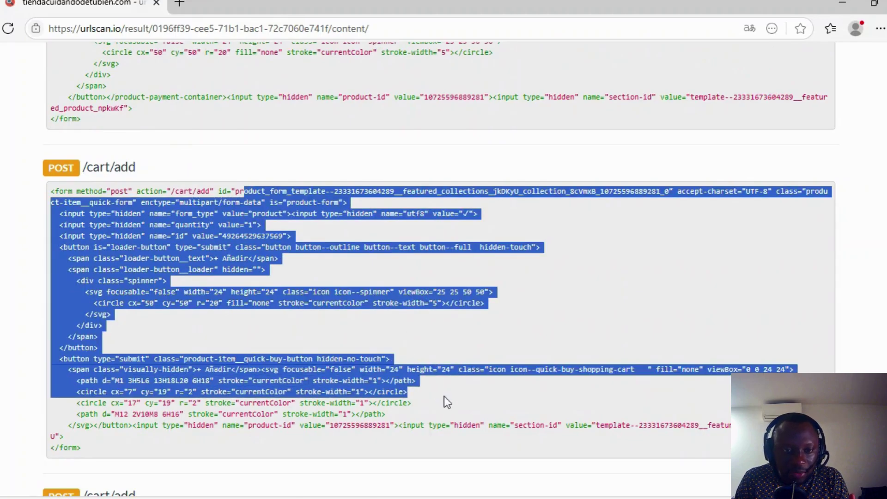
scroll(160, 235, down, 3)
click(162, 335)
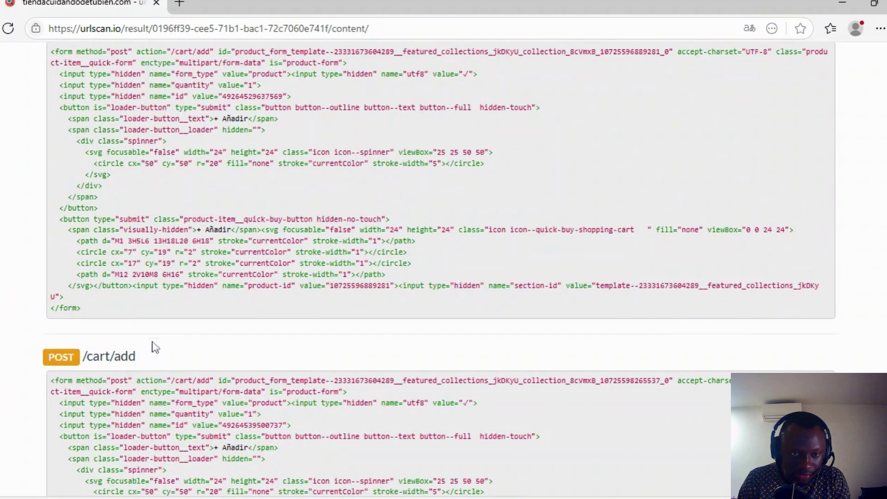
scroll(152, 346, down, 1)
scroll(162, 311, down, 6)
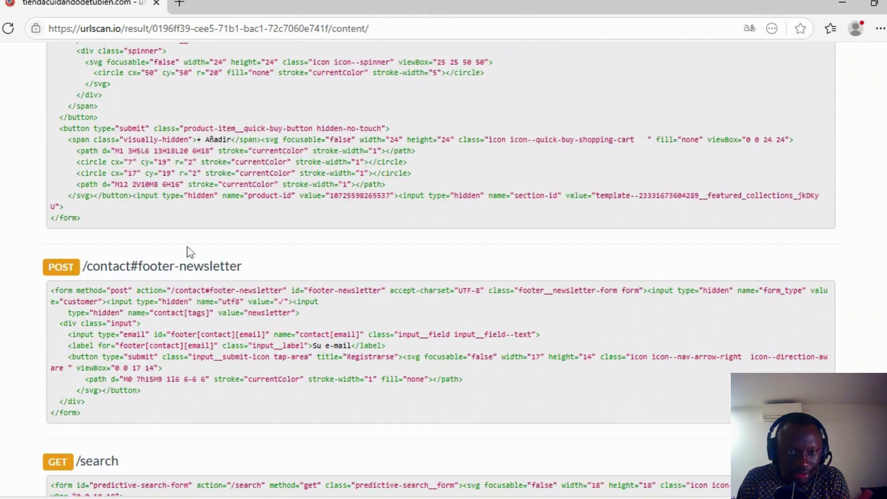
Read through the site's extracted text content, covering its navigation, cart text, product descriptions and prices.
scroll(342, 271, down, 10)
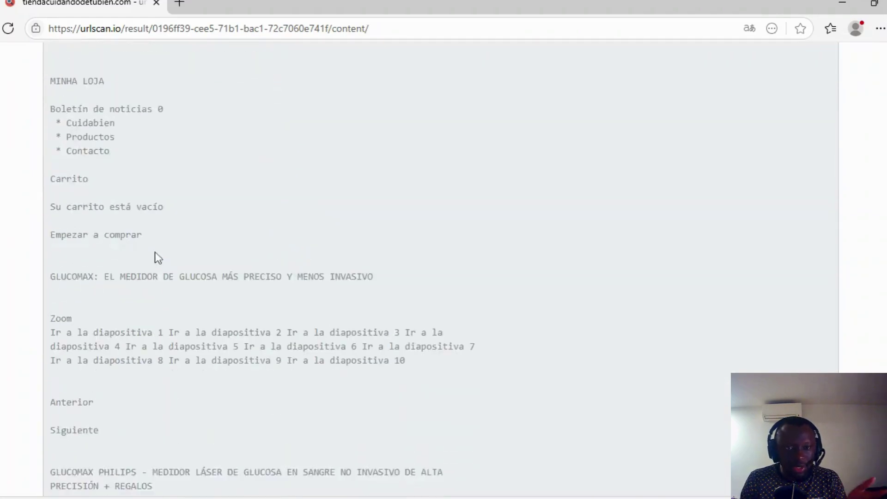
scroll(156, 257, down, 5)
scroll(235, 281, down, 14)
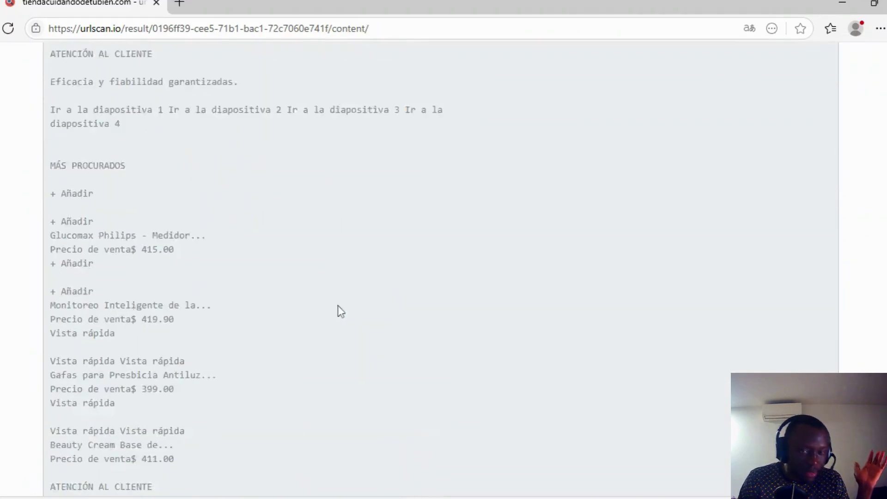
scroll(337, 311, down, 5)
scroll(459, 258, up, 20)
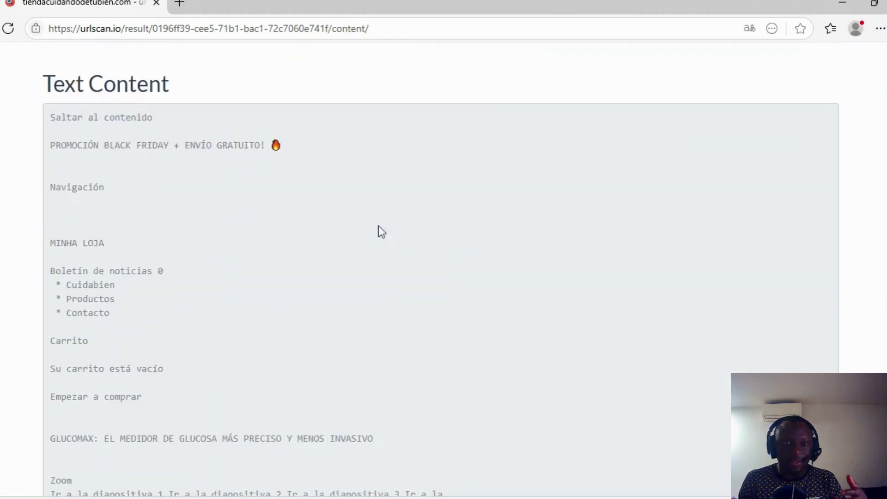
scroll(379, 226, up, 20)
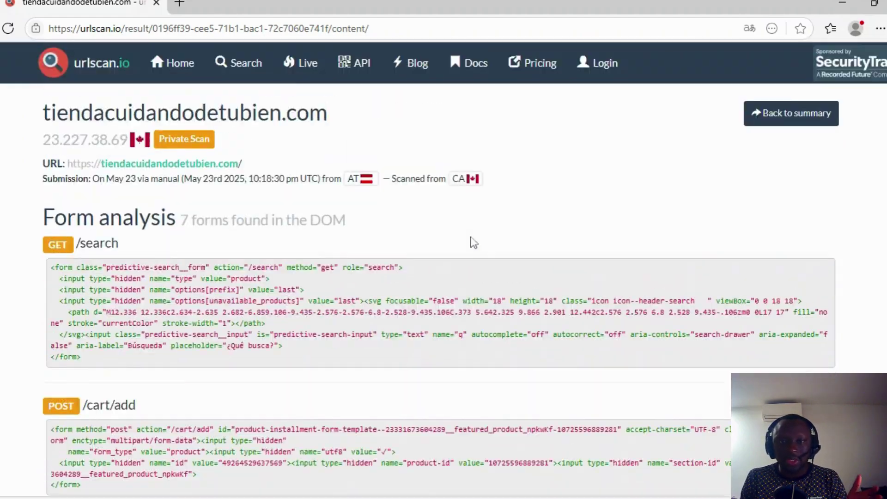
Open the scan's API result and examine its requests, response headers, certificate details and security headers.
click(755, 114)
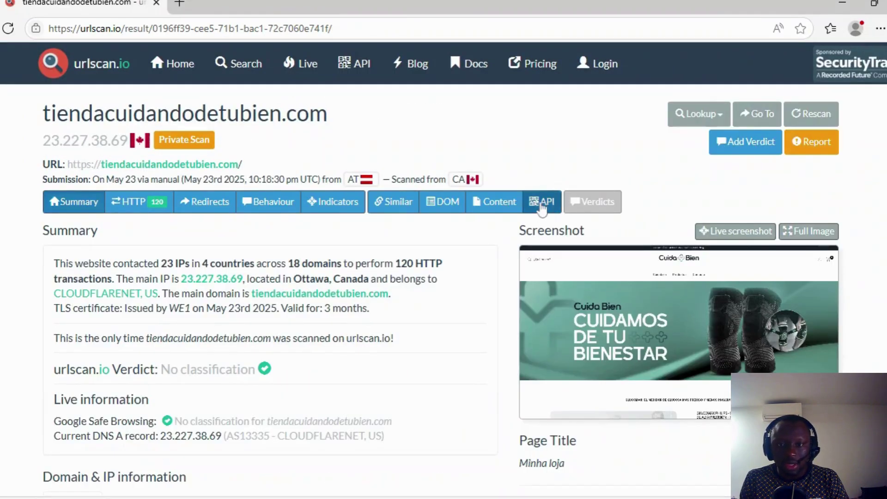
click(541, 205)
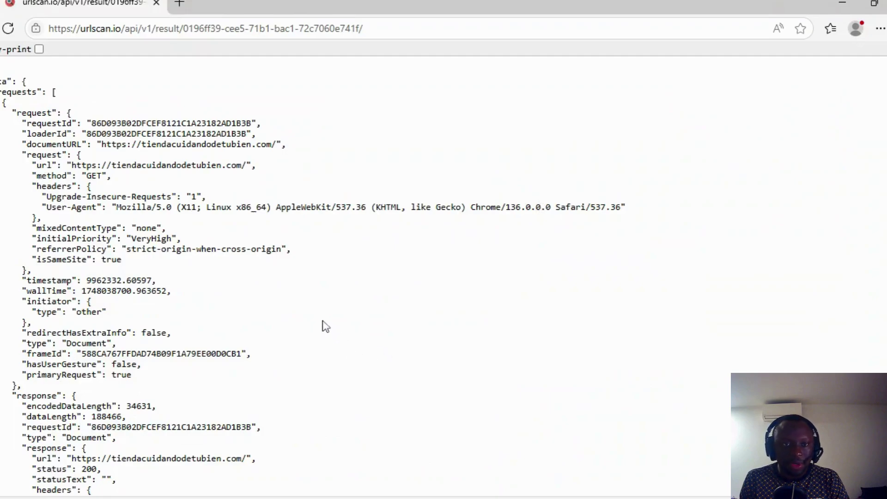
scroll(323, 326, down, 8)
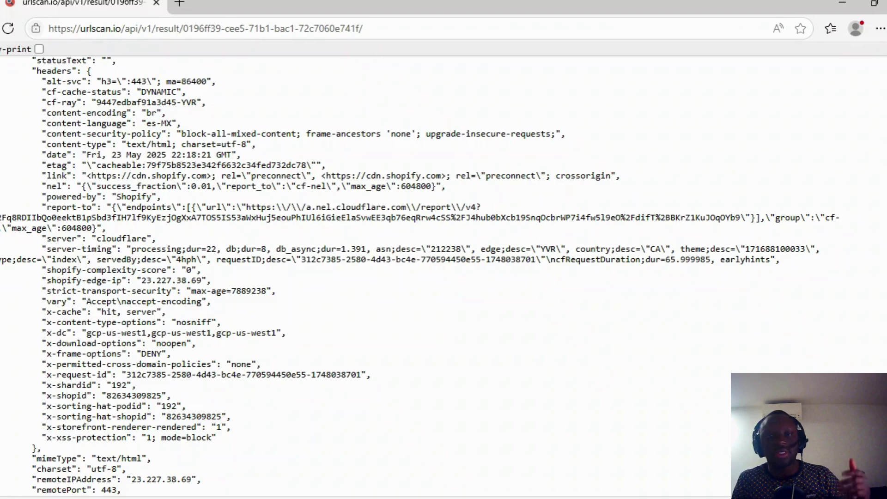
scroll(240, 246, down, 10)
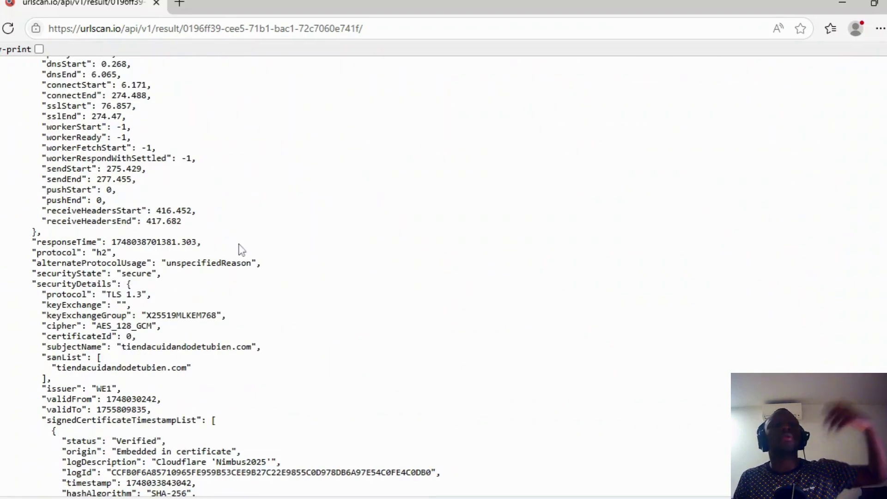
scroll(245, 258, down, 8)
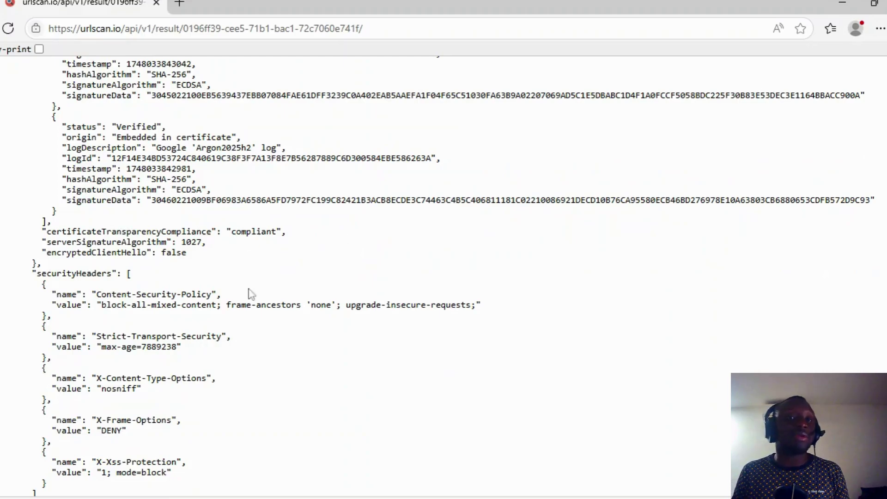
scroll(273, 222, down, 15)
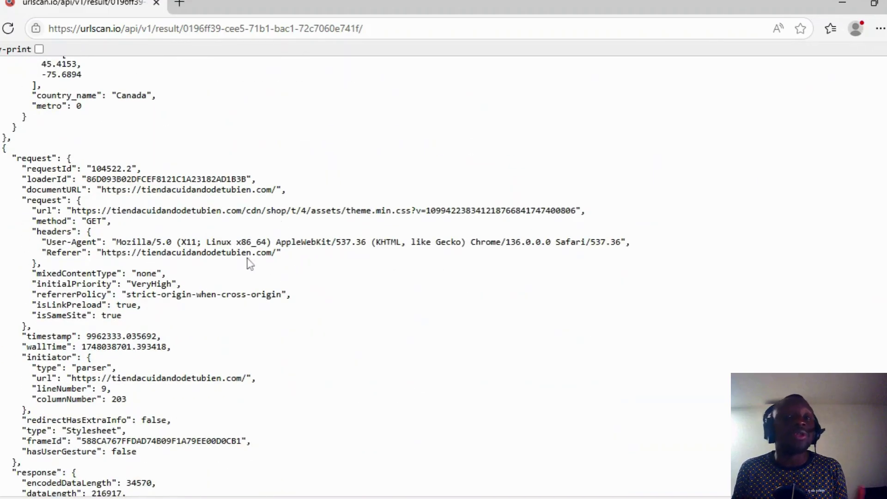
scroll(342, 185, down, 20)
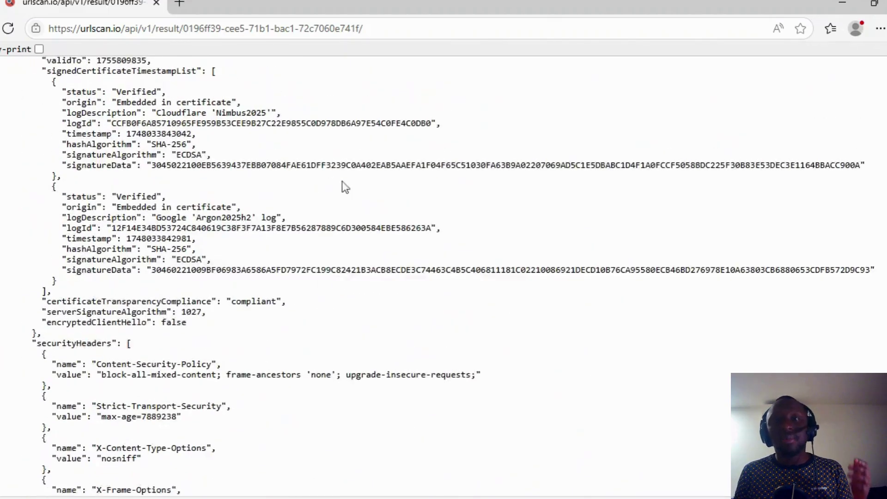
key(Home)
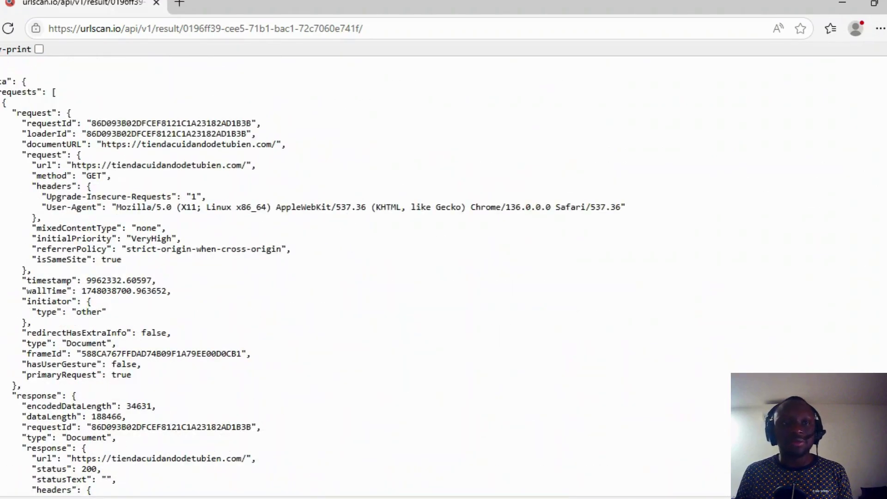
Return to the tiendacuidandodetubien.com scan result and review its list of HTTP transactions.
key(alt+Left)
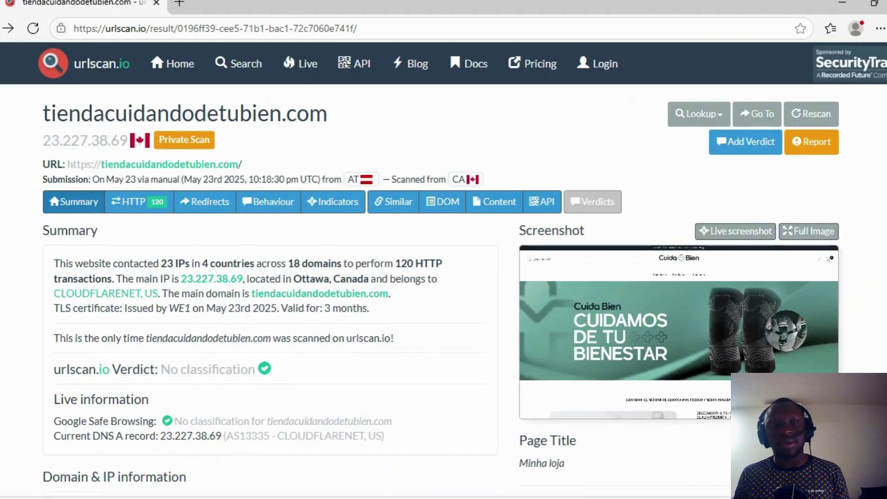
click(134, 201)
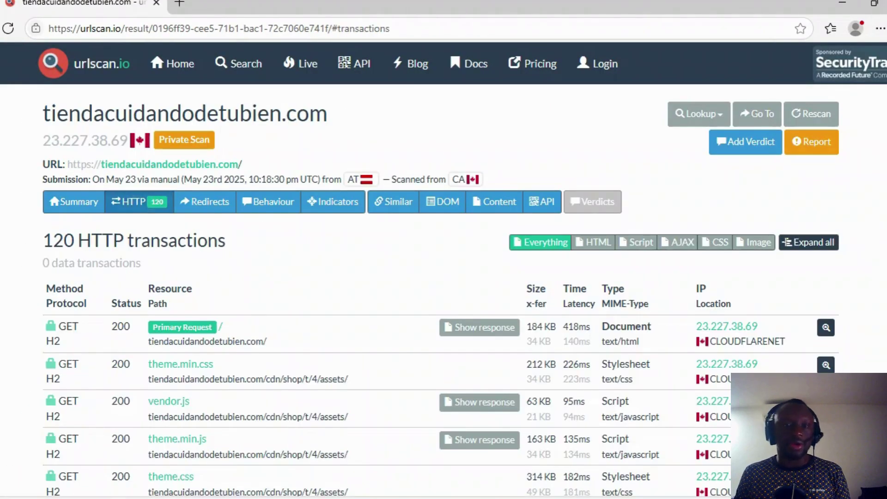
scroll(134, 202, down, 7)
scroll(140, 94, up, 7)
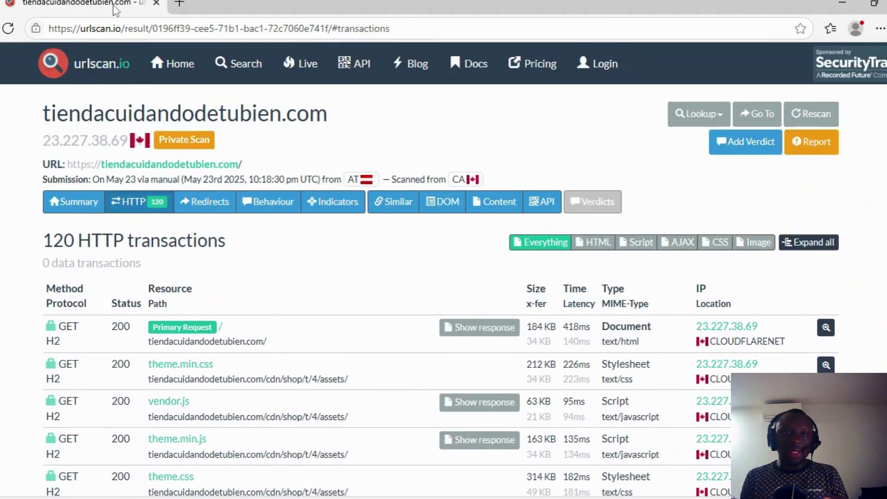
Open the urlscan.io search page in a second browser tab and clear its search term.
key(ctrl+shift+k)
click(238, 63)
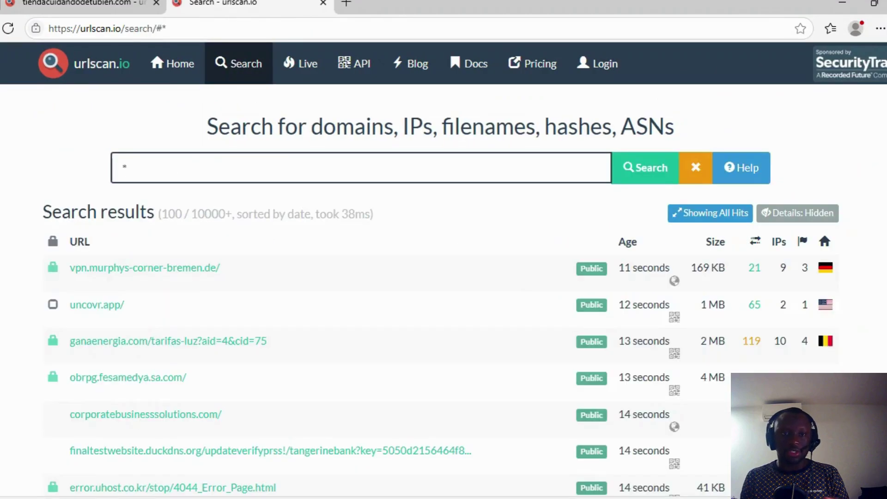
key(BackSpace)
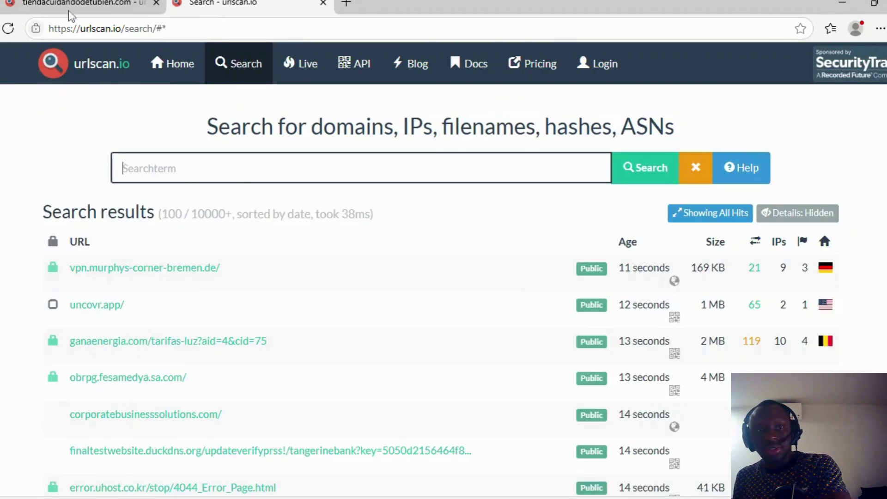
Filter the scan's HTTP transactions to images, inspect LOGO_CUIDA_BEM_400x.png and search urlscan.io for scans containing that filename.
click(68, 7)
click(758, 243)
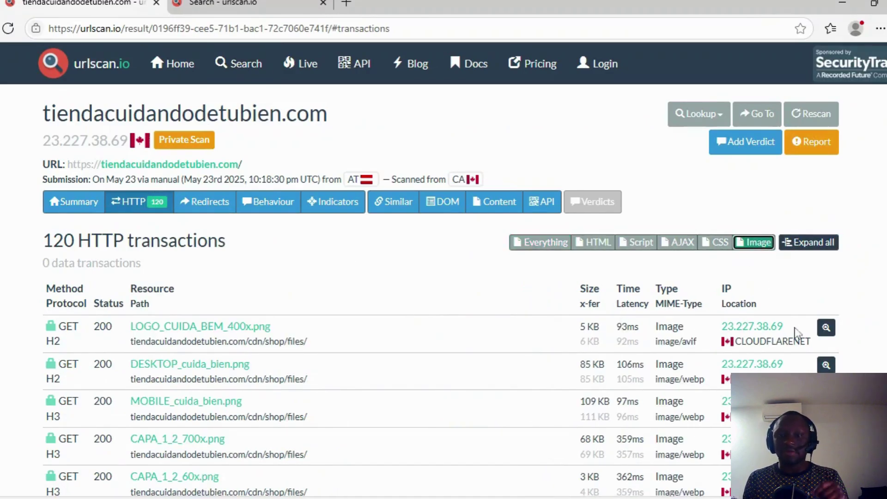
click(825, 328)
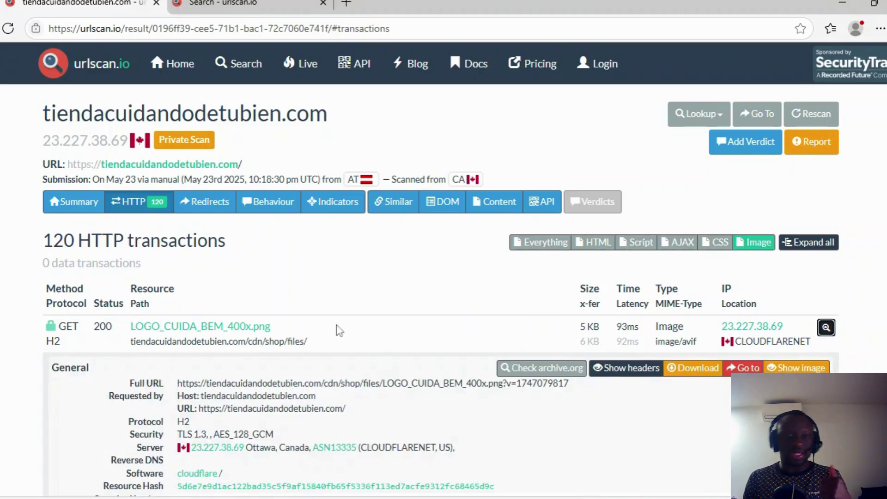
scroll(335, 329, down, 1)
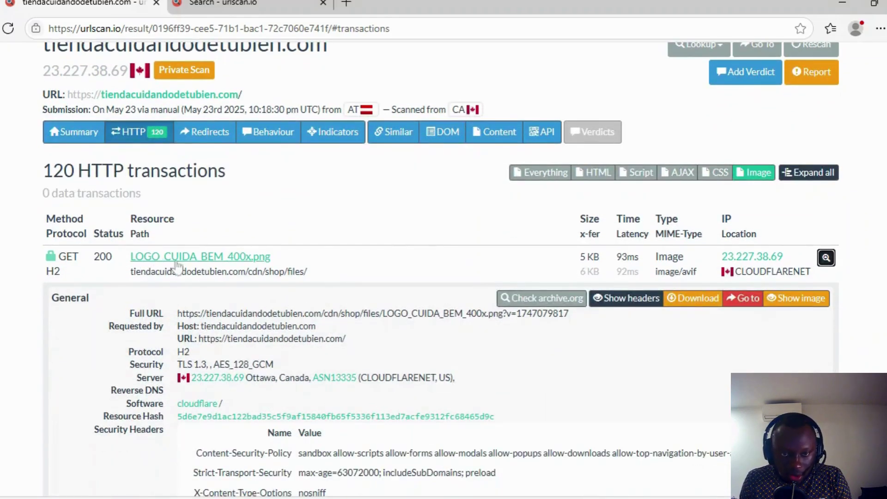
click(228, 258)
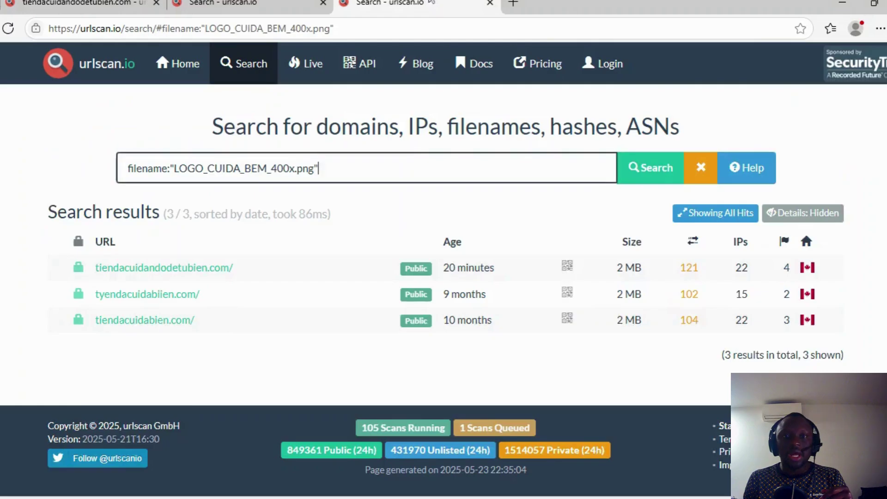
Open the tiendacuidabien.com and tyendacuidabiien.com scans from the logo filename results in separate tabs and view the tiendacuidabien.com scan.
click(270, 3)
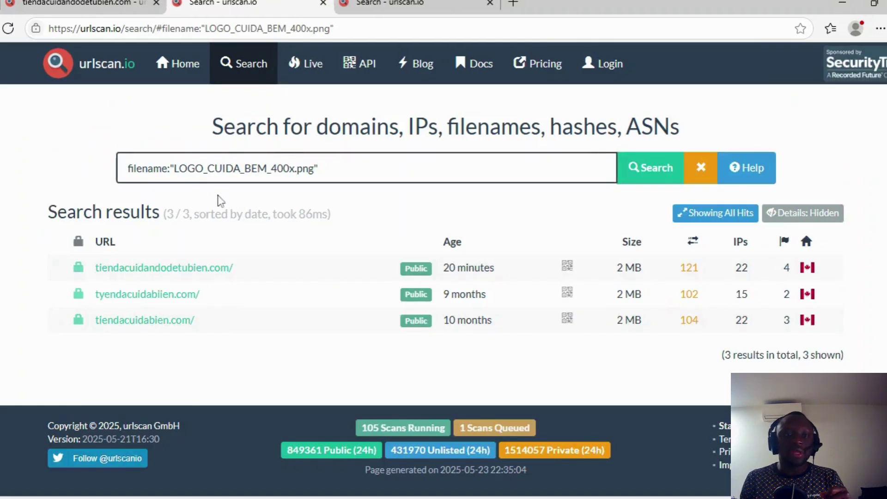
drag(180, 169, 351, 217)
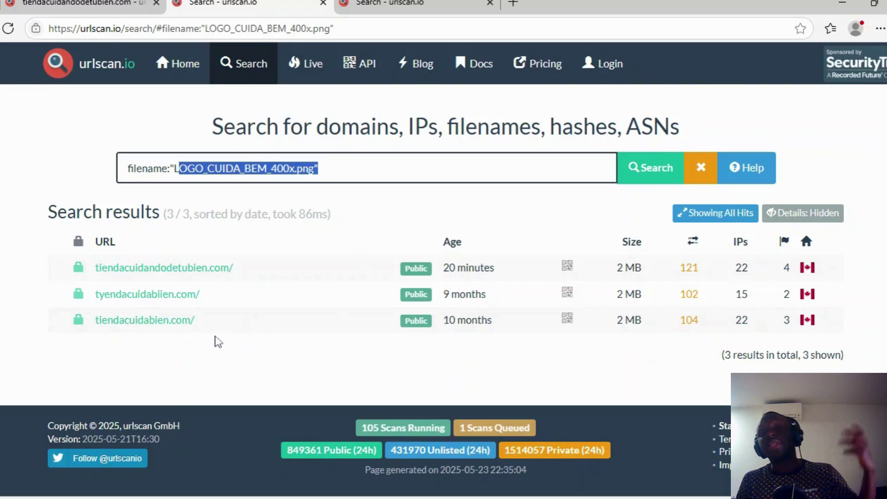
middle_click(168, 320)
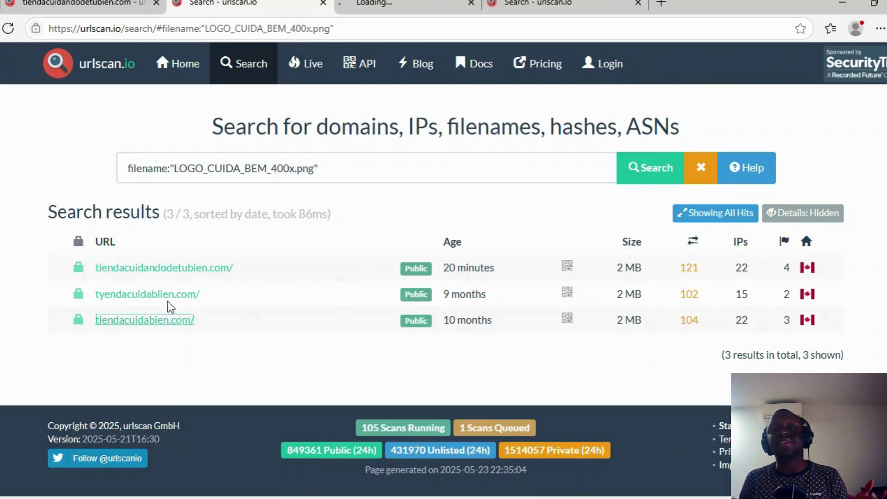
middle_click(169, 294)
key(ctrl+Tab)
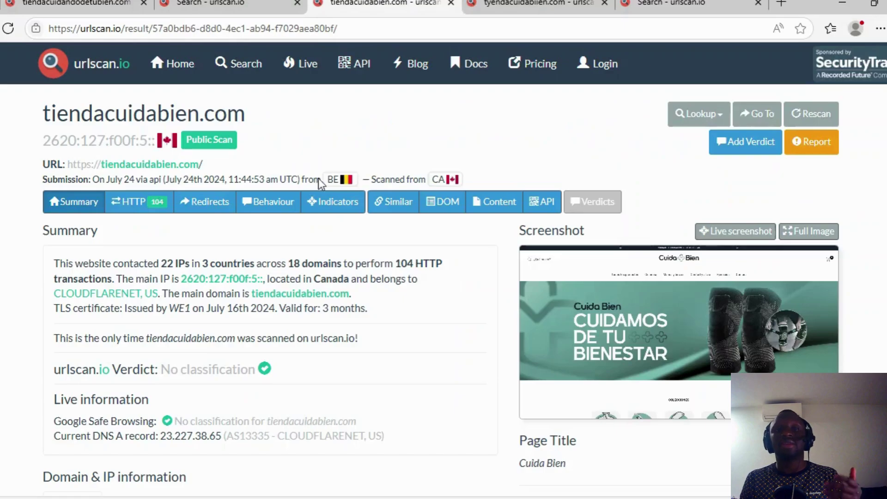
Close the tiendacuidabien.com and tyendacuidabiien.com scans and one search tab, returning to the tiendacuidandodetubien.com scan.
click(451, 3)
click(451, 3)
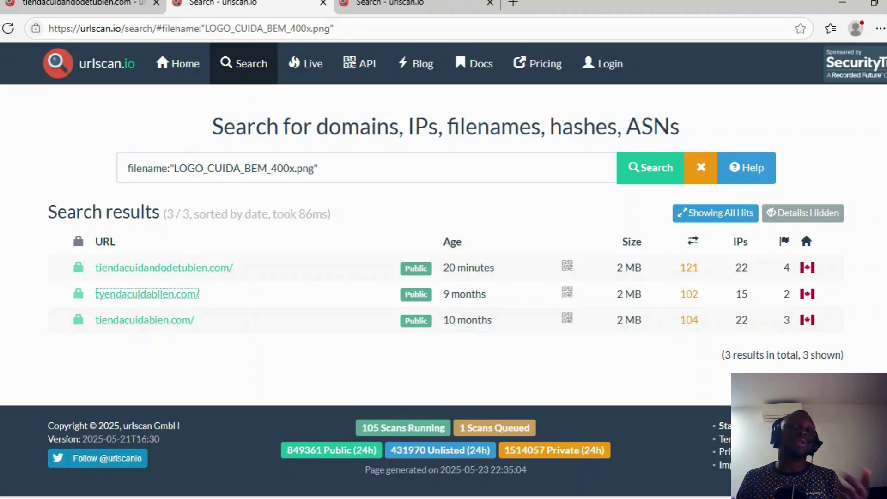
click(323, 3)
click(83, 4)
Search urlscan.io for the resource hash of LOGO_CUIDA_BEM_400x.png in a separate tab and view the results.
scroll(262, 239, down, 3)
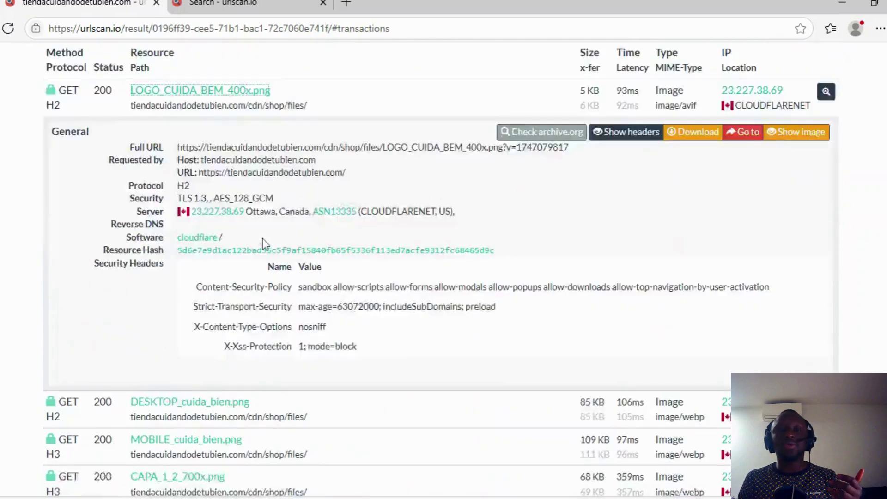
scroll(262, 239, down, 3)
scroll(268, 244, up, 2)
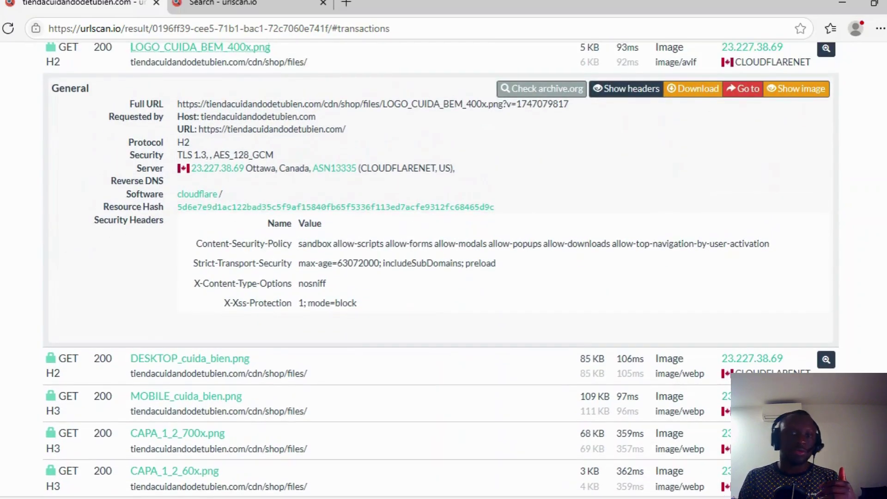
click(264, 208)
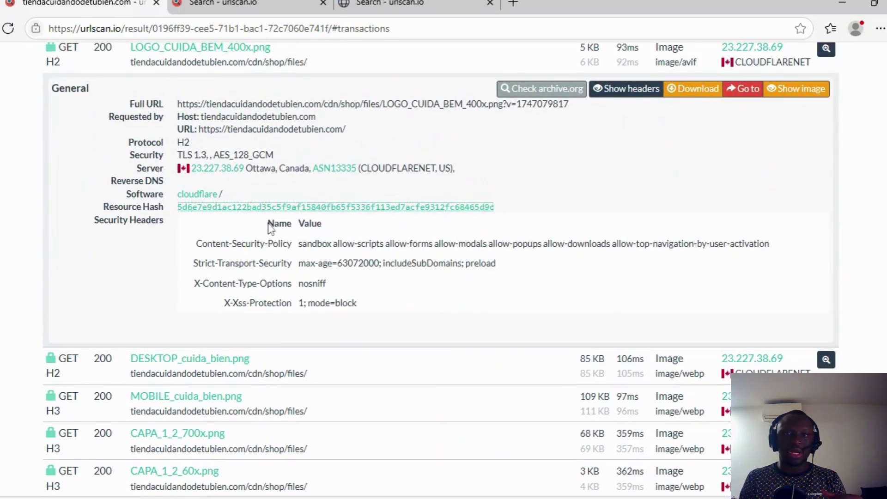
scroll(276, 231, up, 3)
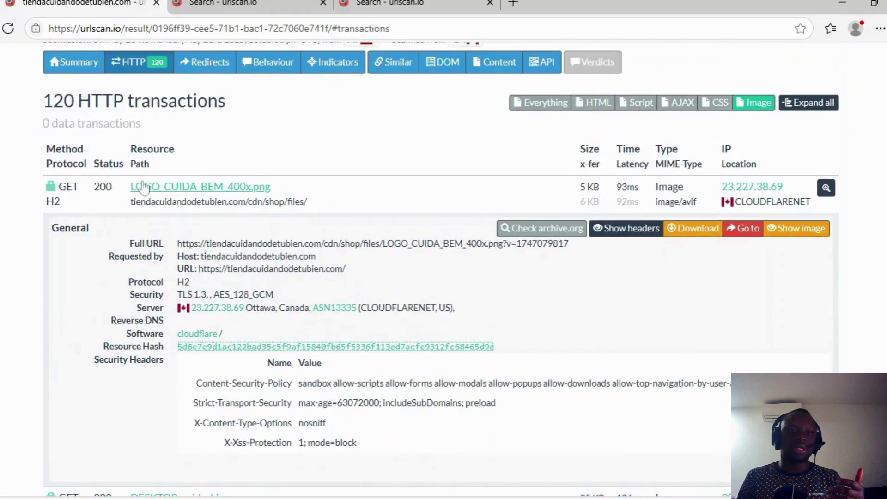
click(360, 4)
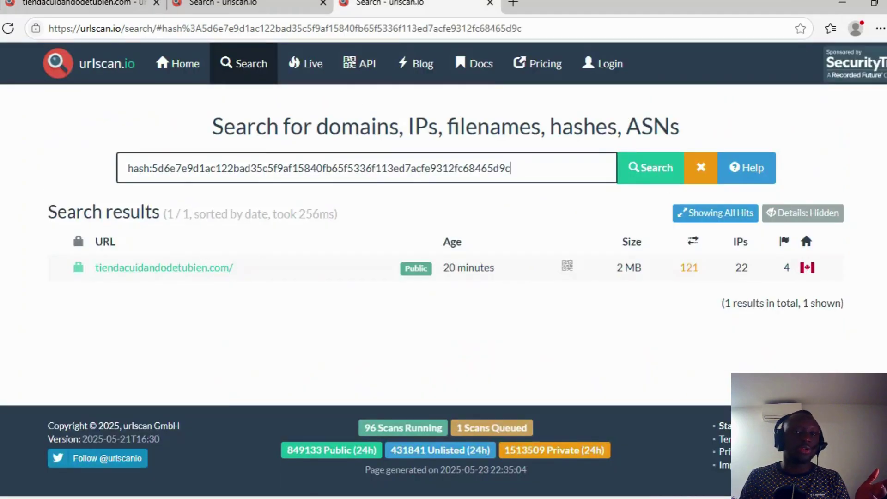
From the logo's request details, open server IP 23.227.38.69 and ASN13335 in separate tabs and view the IP page.
click(92, 3)
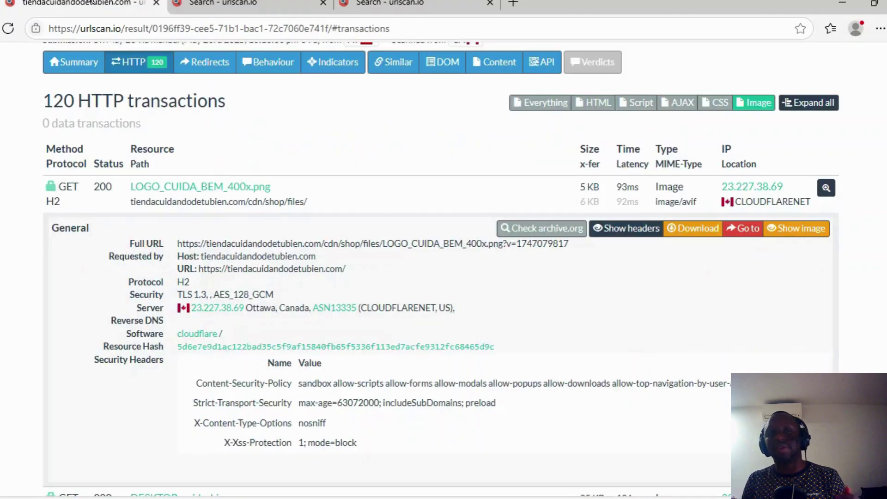
middle_click(213, 308)
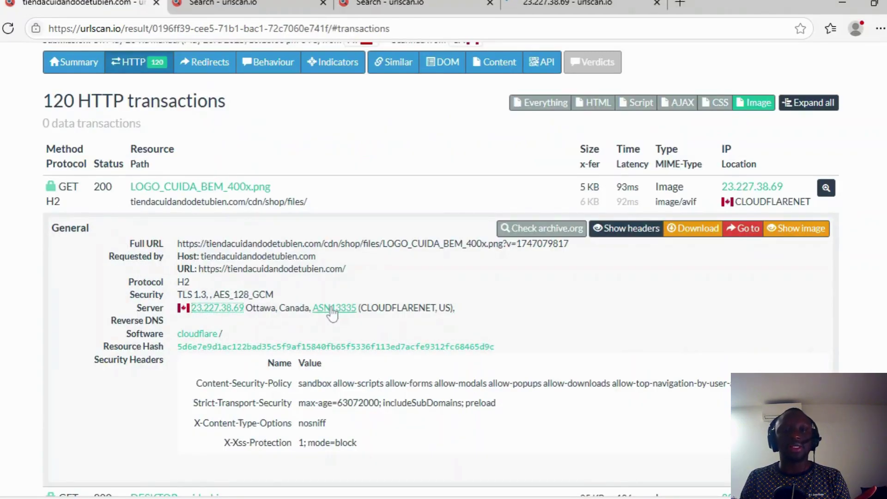
middle_click(334, 308)
click(532, 2)
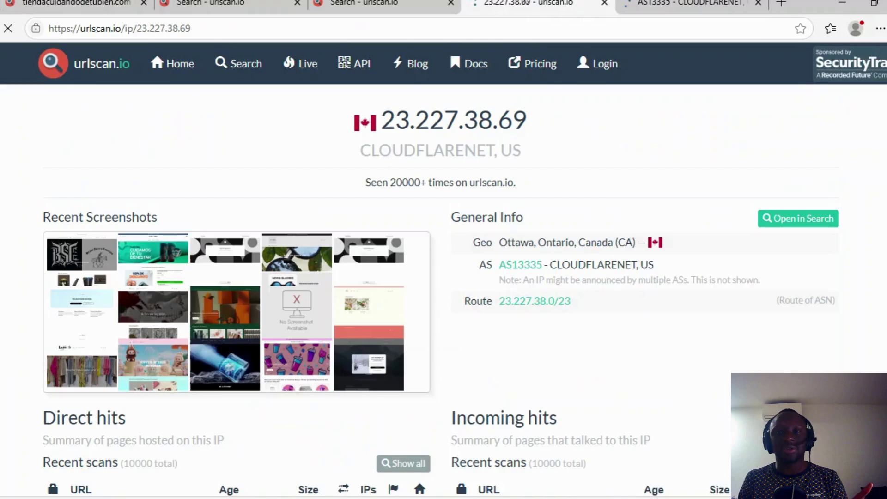
Search urlscan.io for all scans involving IP 23.227.38.69 and browse the listed sites.
click(803, 219)
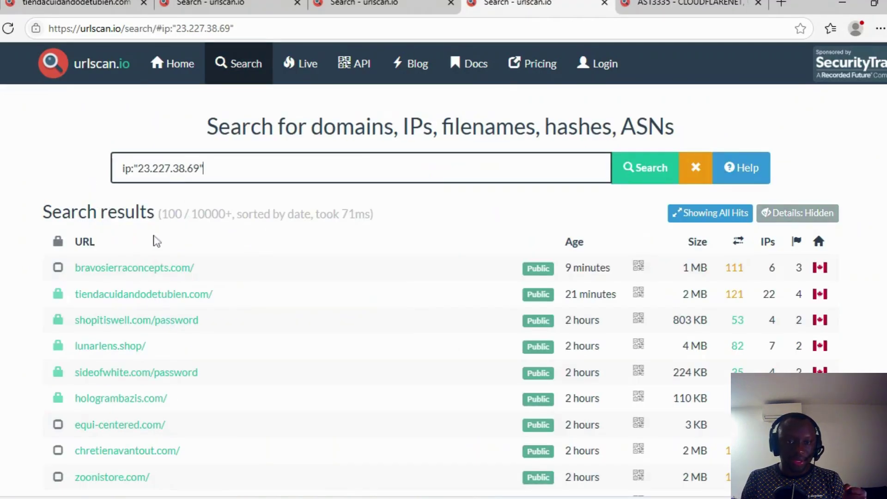
scroll(111, 216, down, 3)
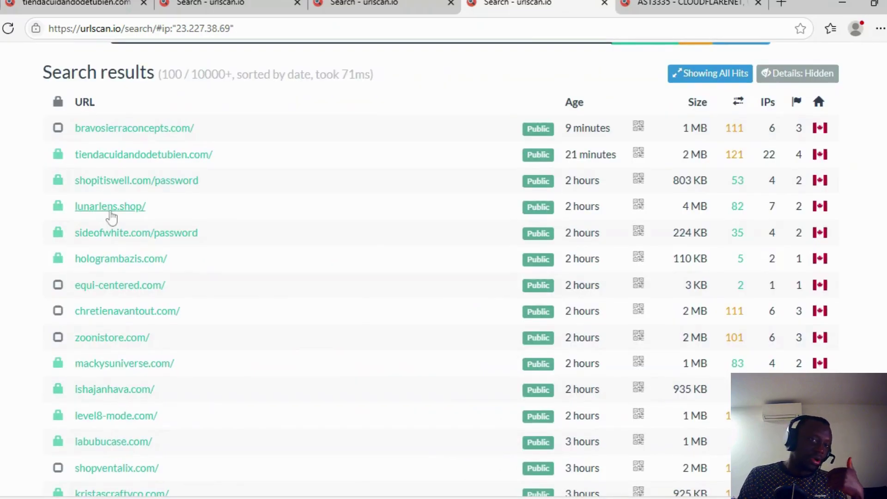
scroll(207, 195, up, 4)
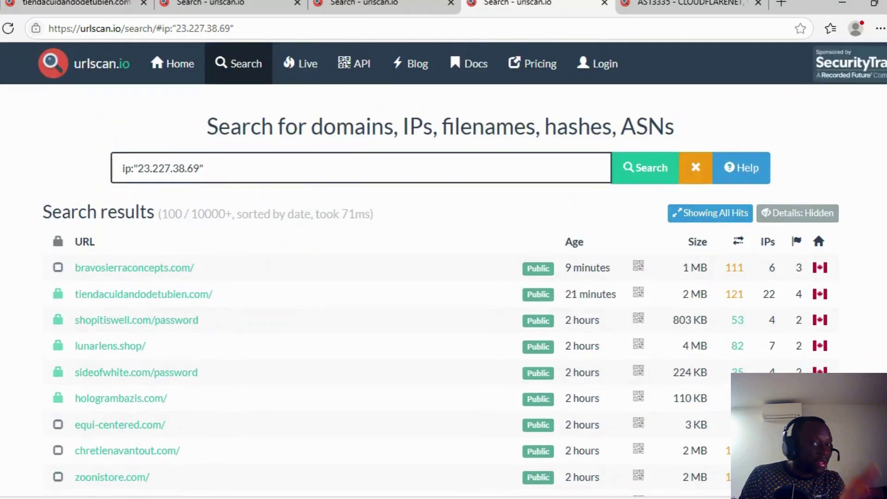
scroll(217, 235, down, 10)
scroll(216, 235, down, 20)
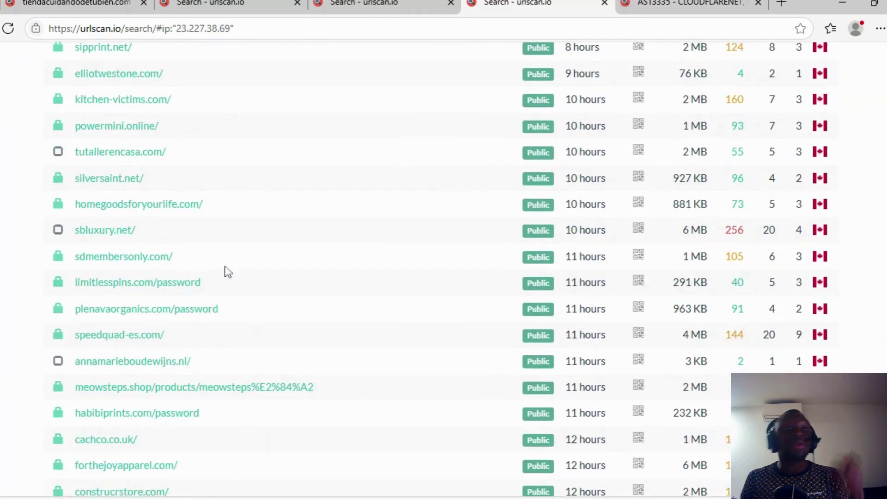
scroll(220, 306, up, 18)
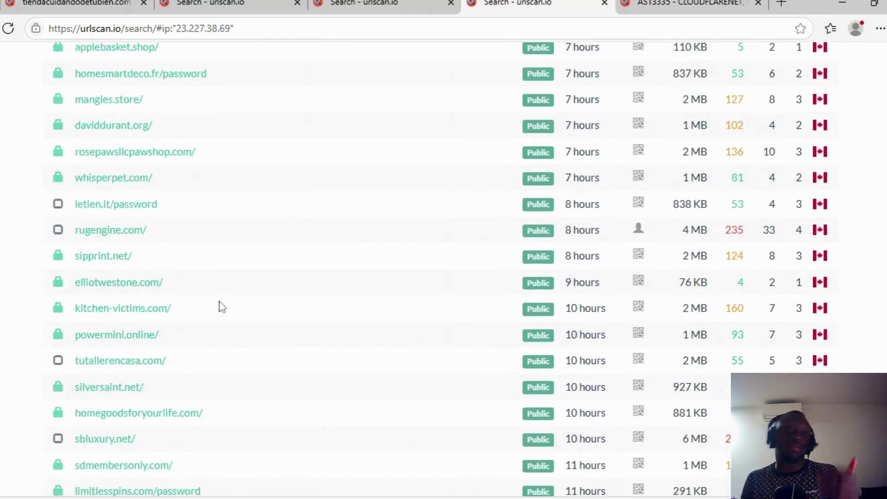
scroll(244, 332, up, 8)
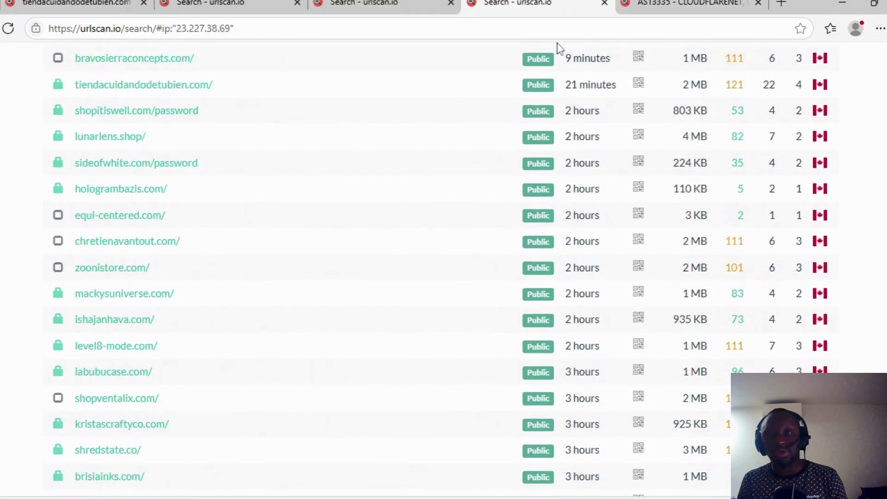
Close the IP results, search urlscan.io for scans on AS13335, browse them and close that tab.
click(605, 4)
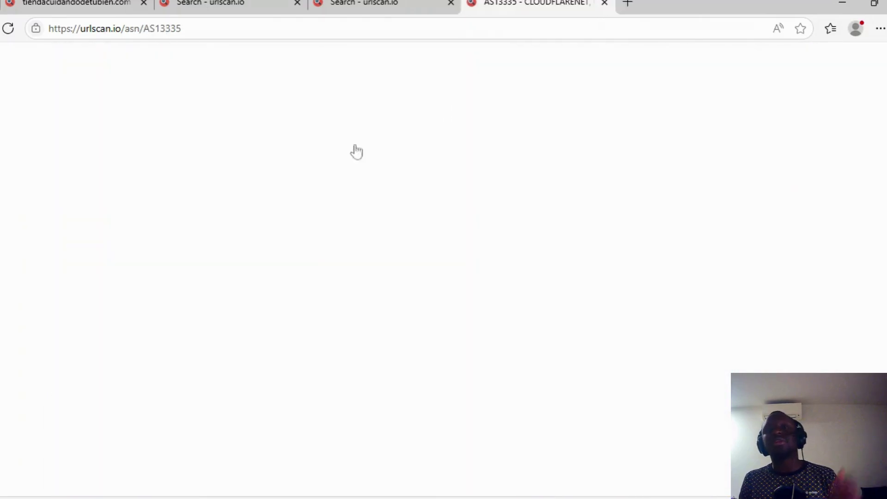
click(782, 223)
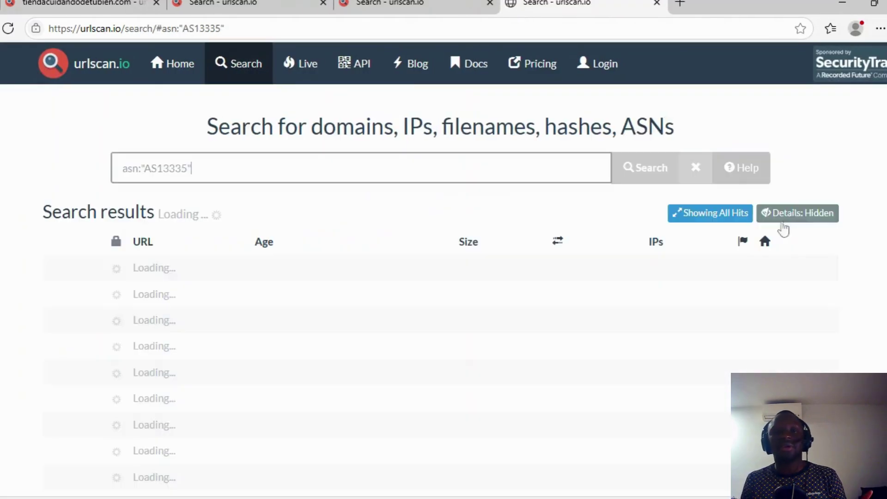
scroll(317, 243, down, 20)
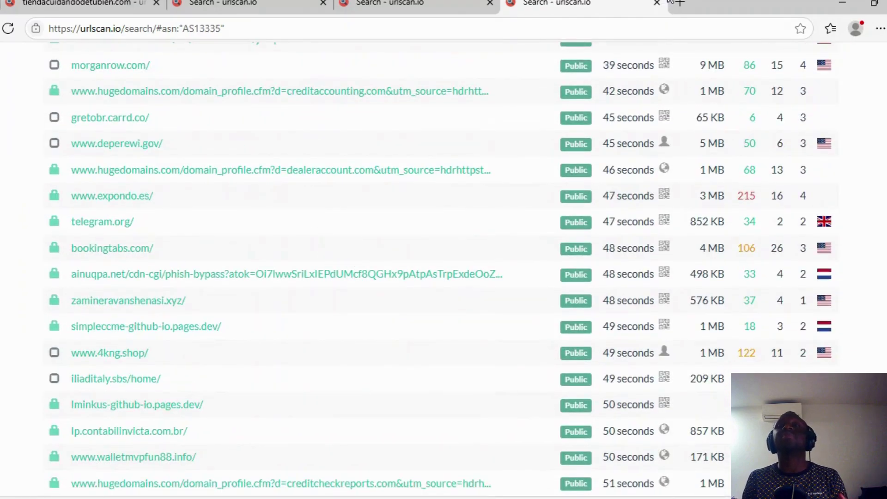
click(656, 4)
Expand the request details of DESKTOP_cuida_bien.png in the tiendacuidandodetubien.com scan, show its image and close the preview.
click(81, 3)
scroll(121, 296, down, 5)
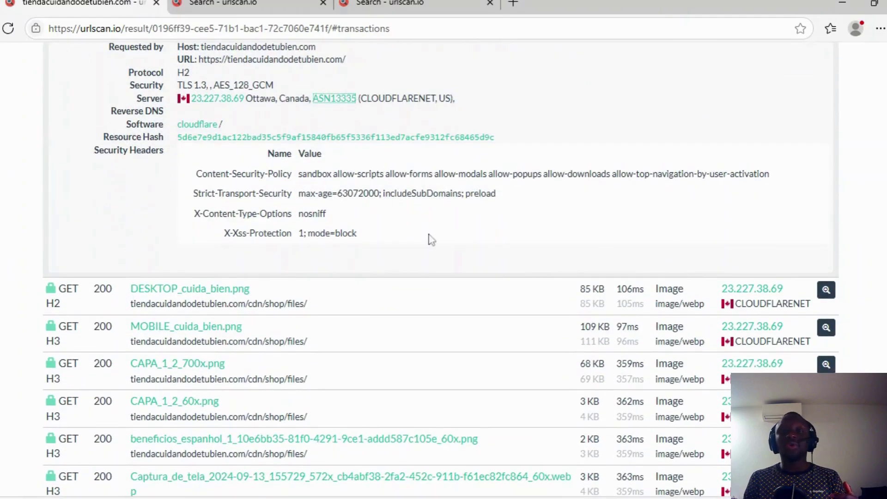
scroll(430, 240, up, 2)
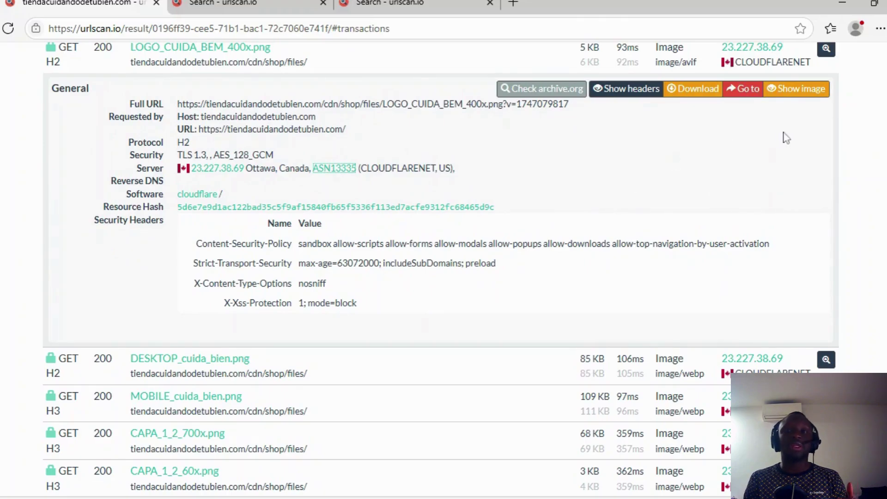
scroll(815, 291, down, 3)
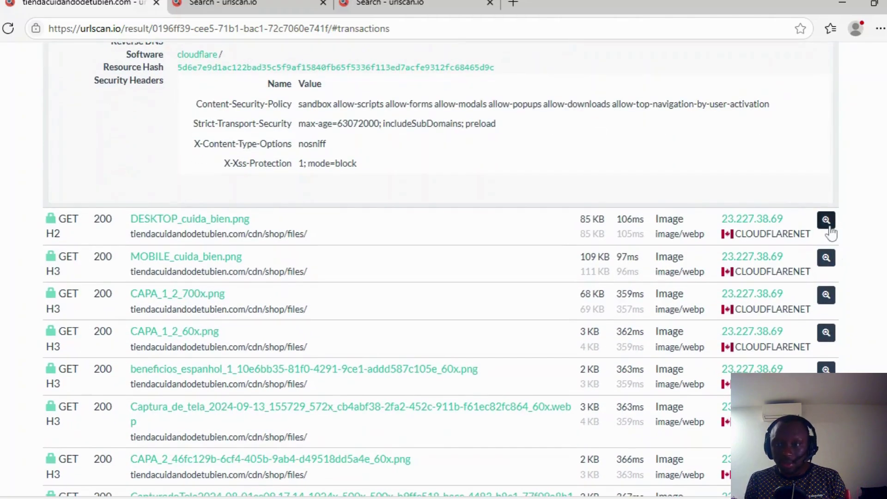
click(826, 221)
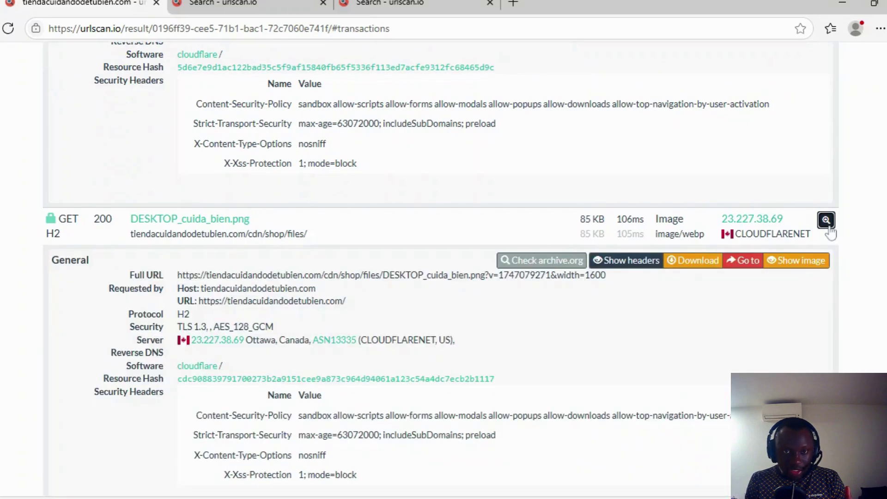
click(795, 262)
click(837, 146)
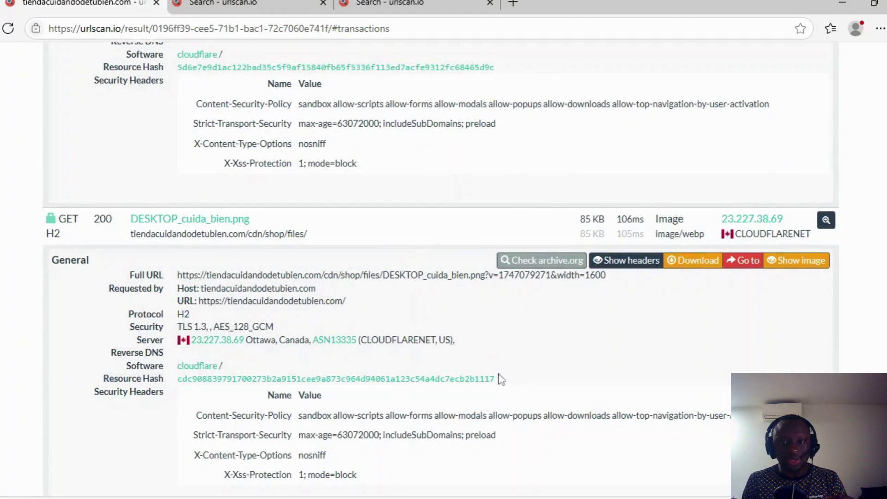
Search urlscan.io for the resource hash of DESKTOP_cuida_bien.png in a separate tab, view the results and close them.
click(210, 384)
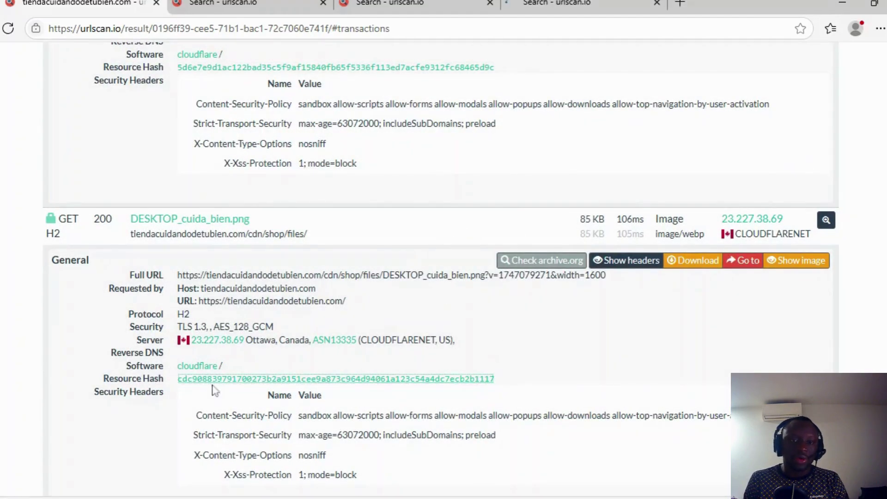
click(527, 7)
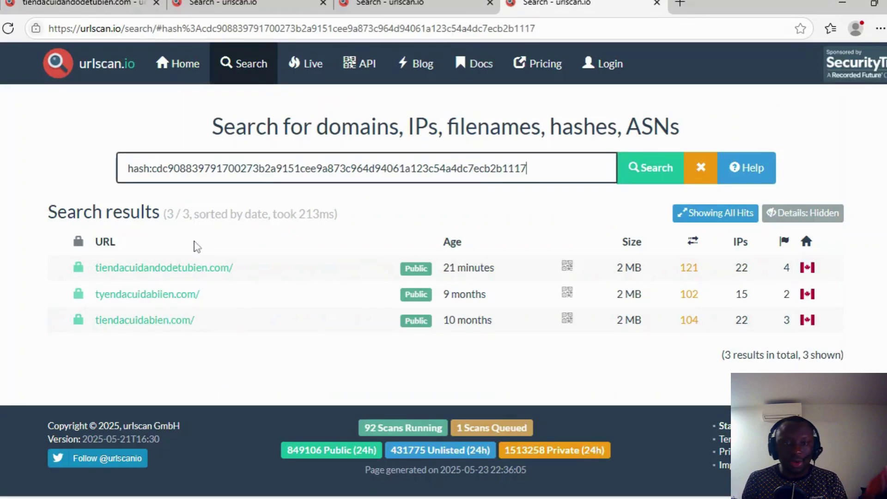
click(656, 3)
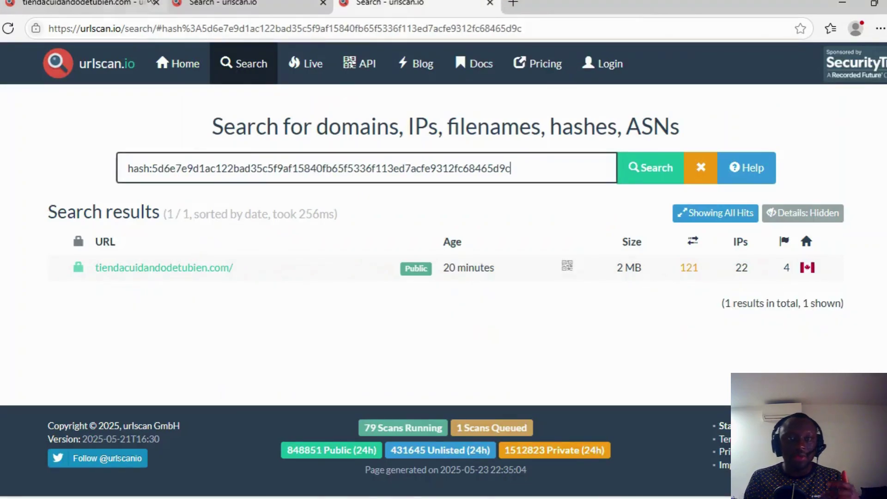
Filter the tiendacuidandodetubien.com scan's HTTP transactions to scripts and expand the details of vendor.js.
click(147, 3)
scroll(634, 349, up, 1)
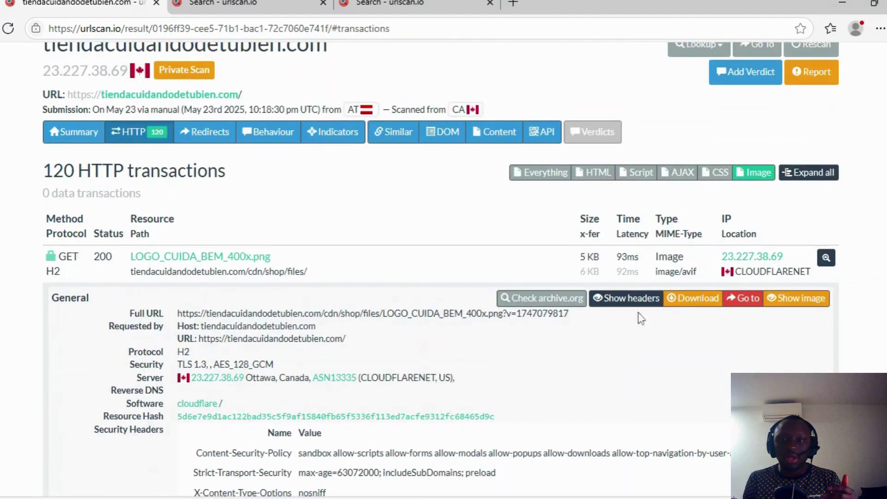
click(637, 173)
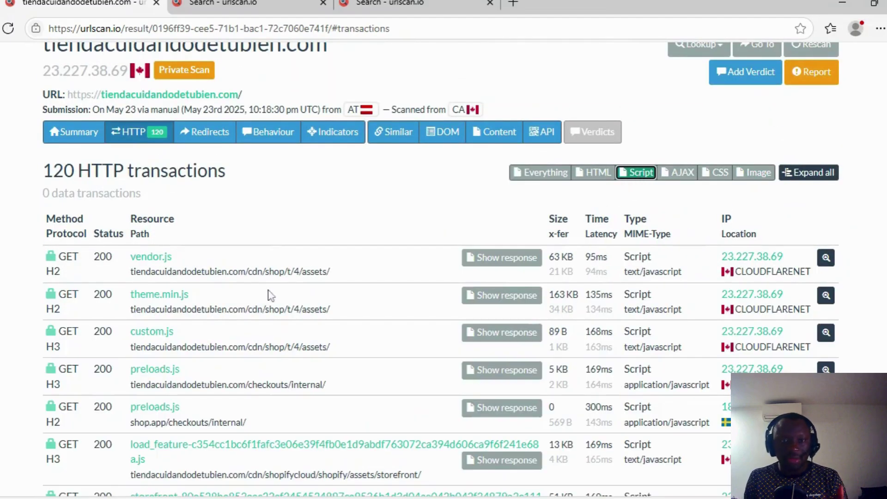
click(826, 258)
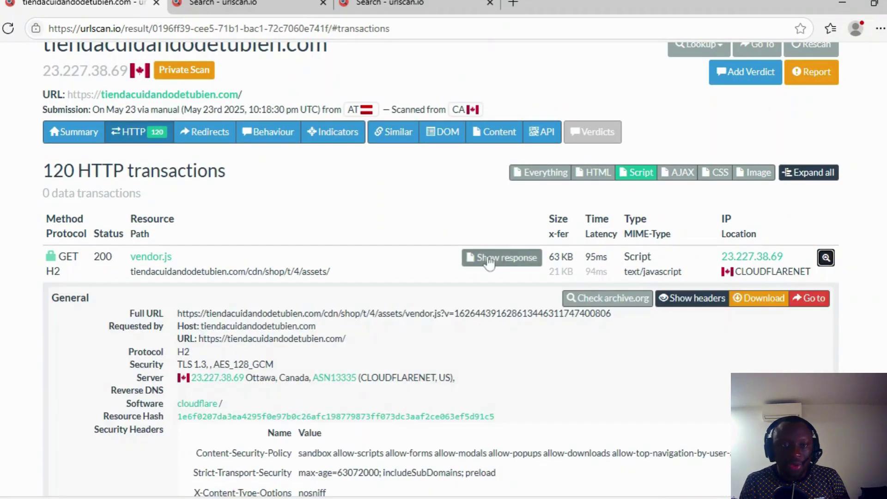
Open urlscan.io searches for the vendor.js filename and for its resource hash in separate tabs.
middle_click(153, 260)
scroll(153, 261, up, 1)
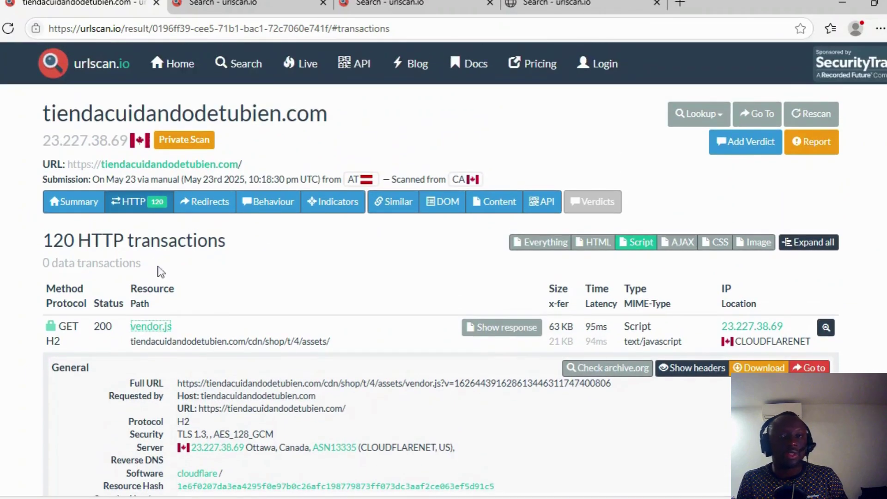
scroll(252, 277, down, 3)
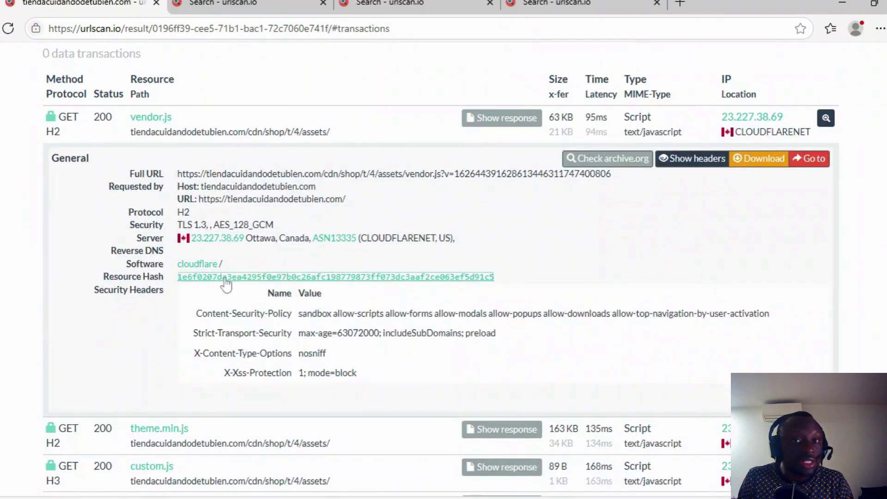
middle_click(226, 278)
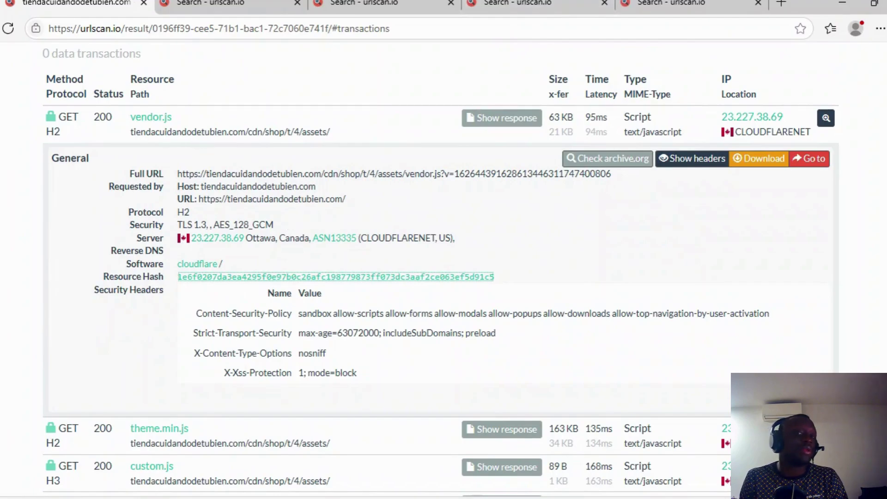
View the search results for filename:"vendor.js" and highlight the filename in the query.
click(602, 265)
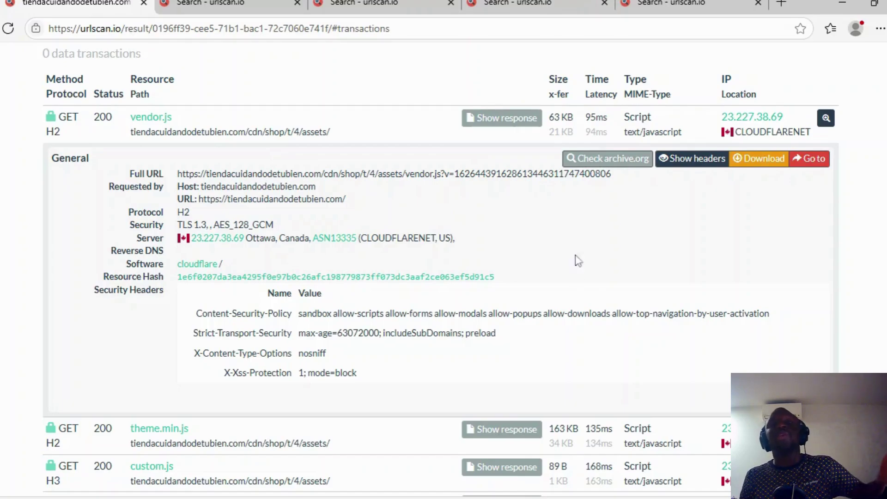
click(536, 4)
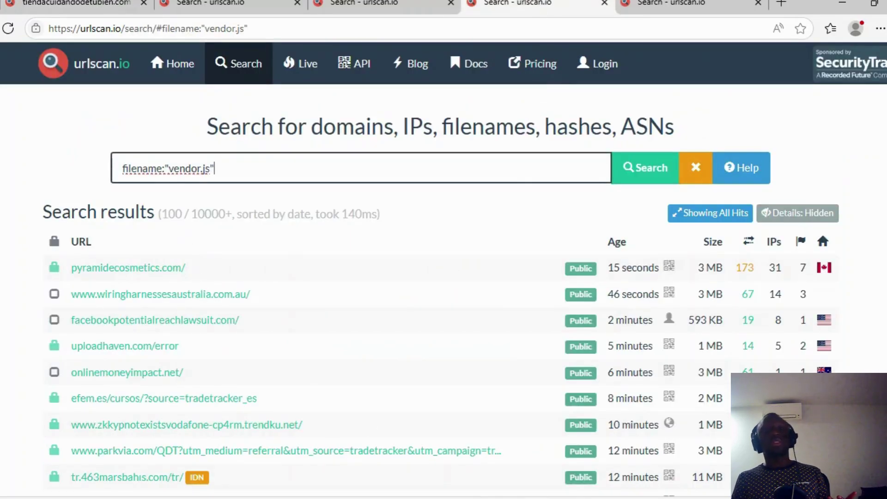
drag(179, 169, 214, 169)
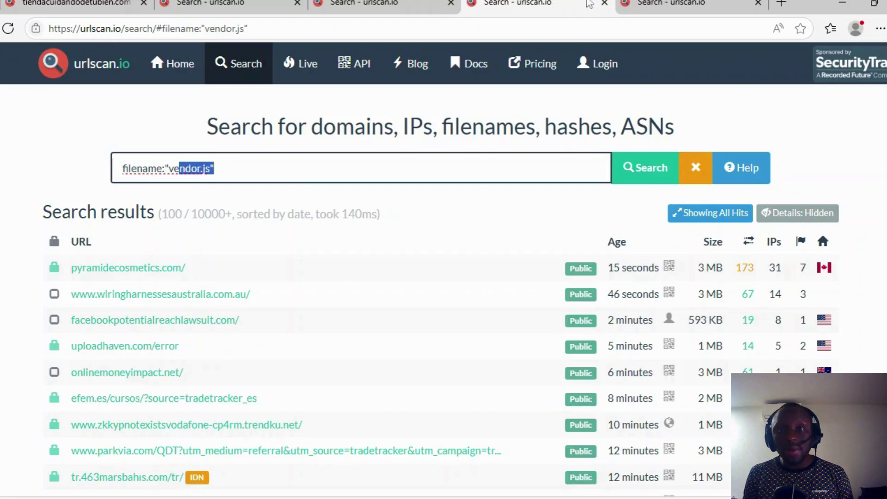
Close the vendor.js filename search, review the sites listed for the script's resource hash, and close that search too.
click(605, 3)
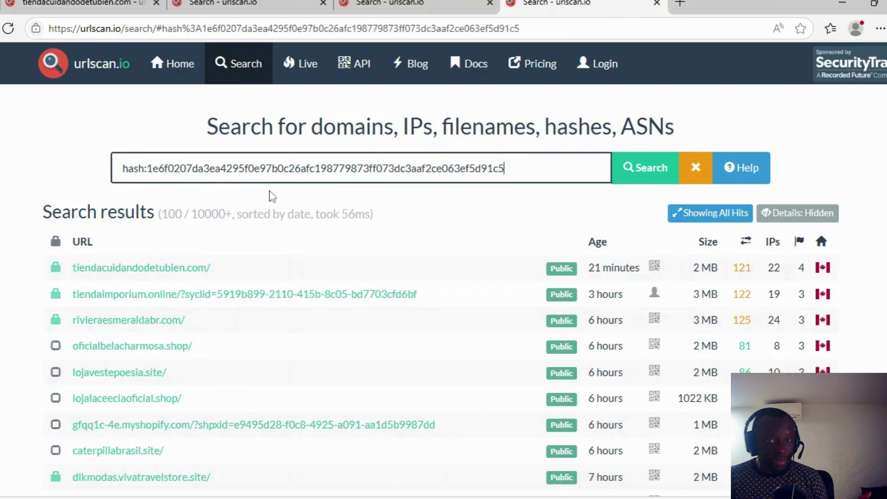
scroll(267, 266, down, 4)
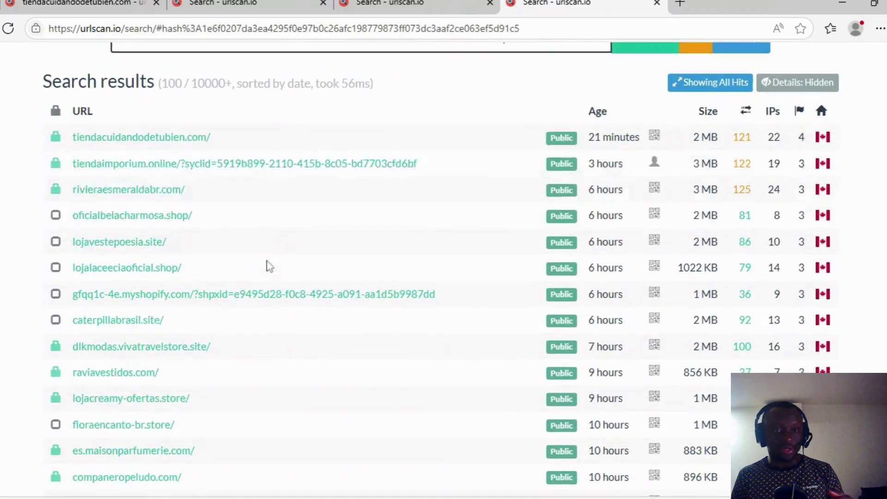
scroll(273, 271, down, 4)
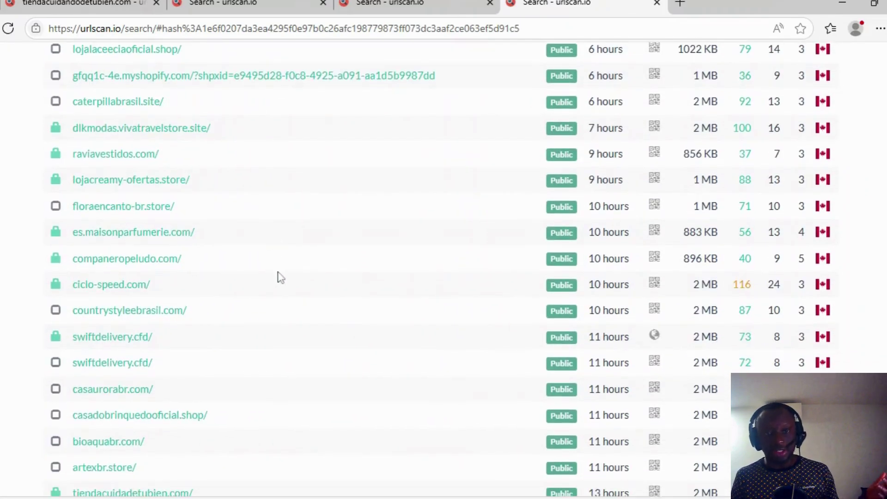
click(134, 4)
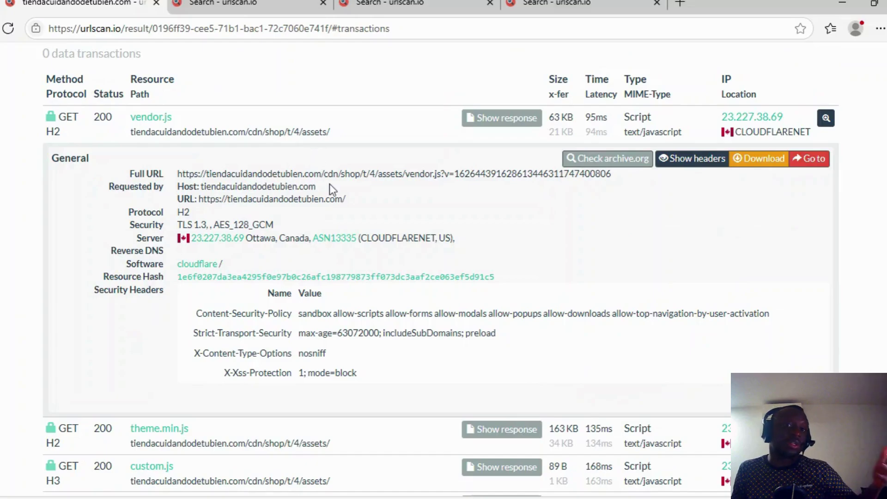
click(657, 3)
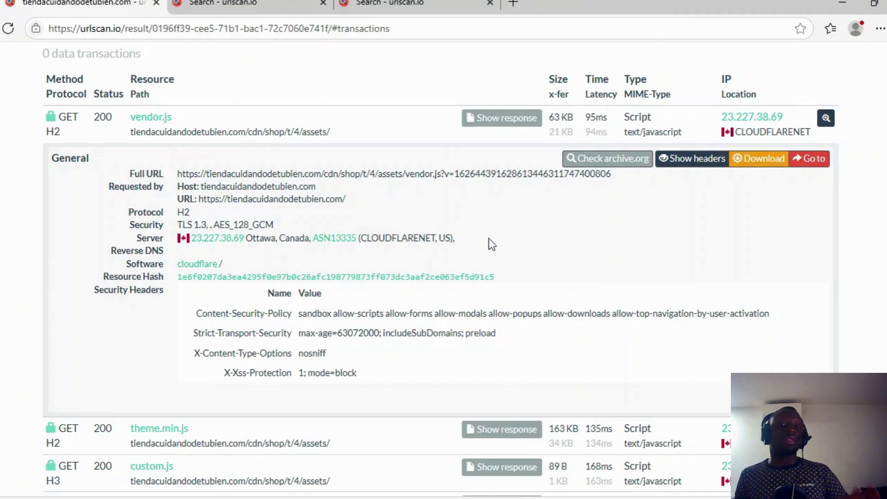
View the stored responses of vendor.js and the primary request, and expand the primary request's details in the HTTP transactions.
click(515, 119)
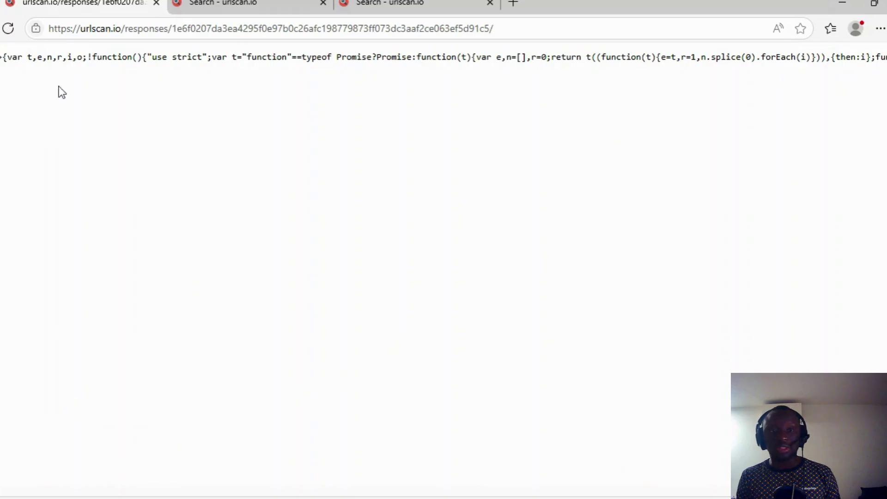
key(alt+Left)
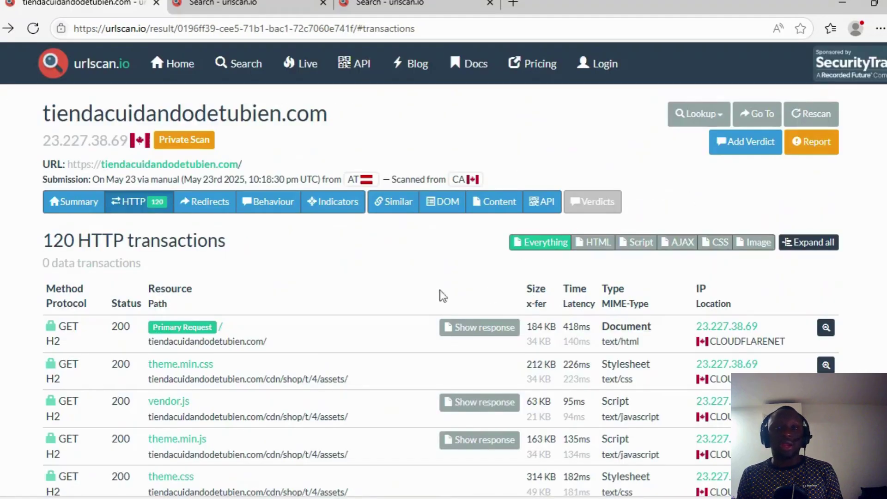
click(495, 328)
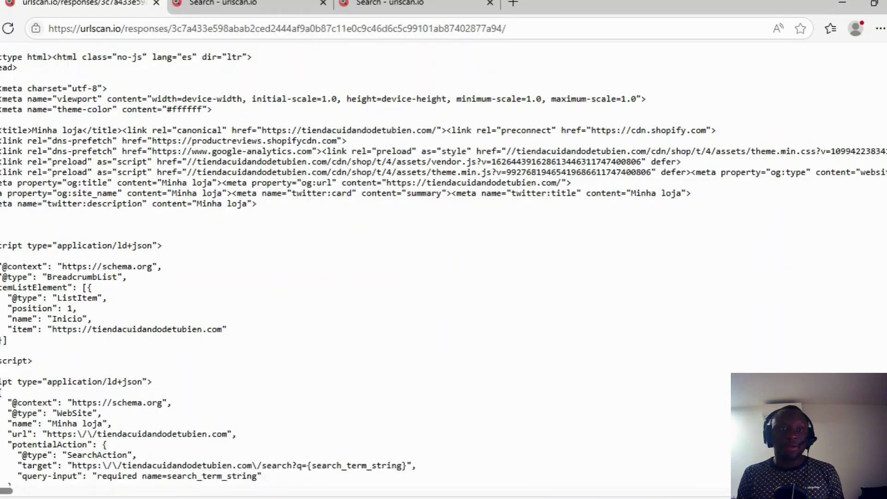
key(alt+Left)
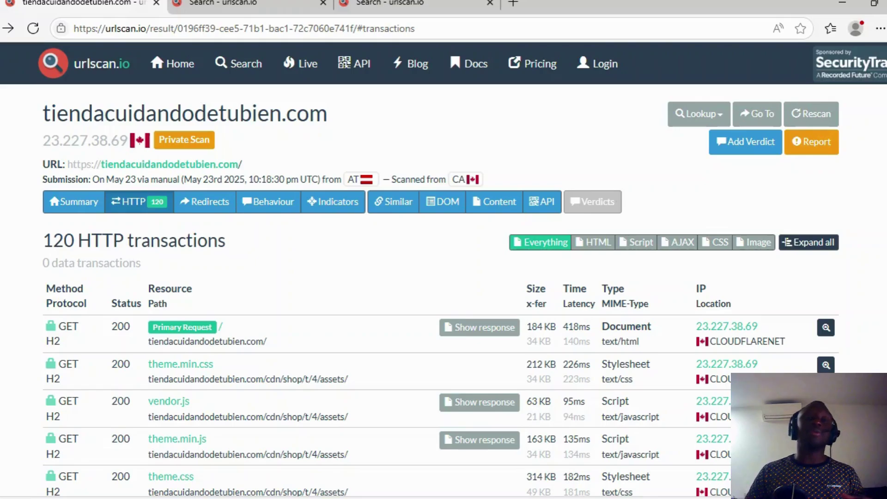
click(826, 327)
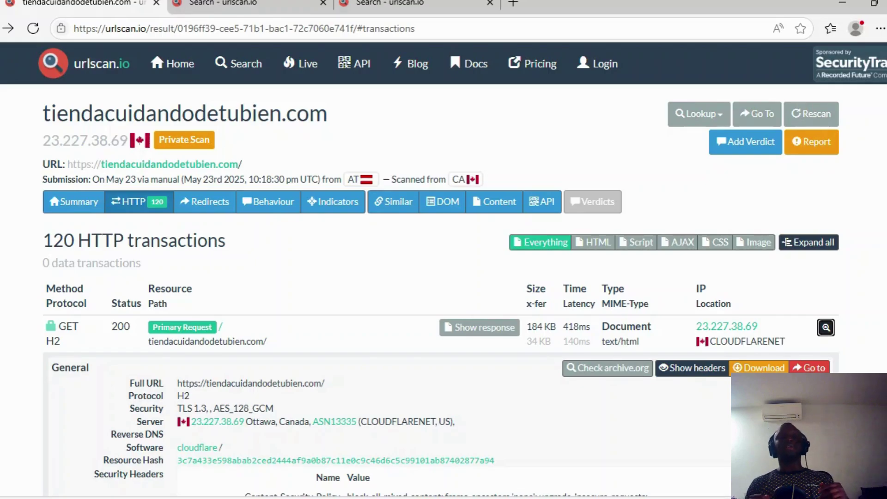
Copy the scanned domain name and search urlscan.io for tiendacuidandodetubien.com in the existing search tab.
click(249, 4)
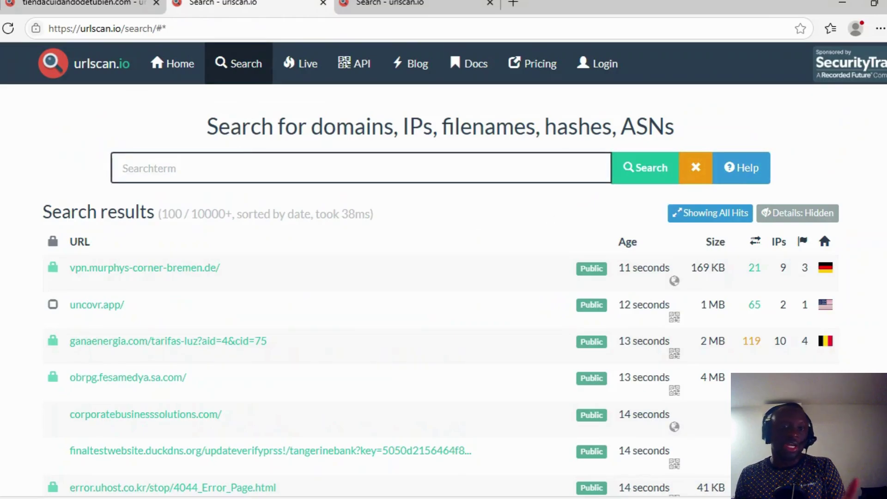
key(ctrl+shift+Tab)
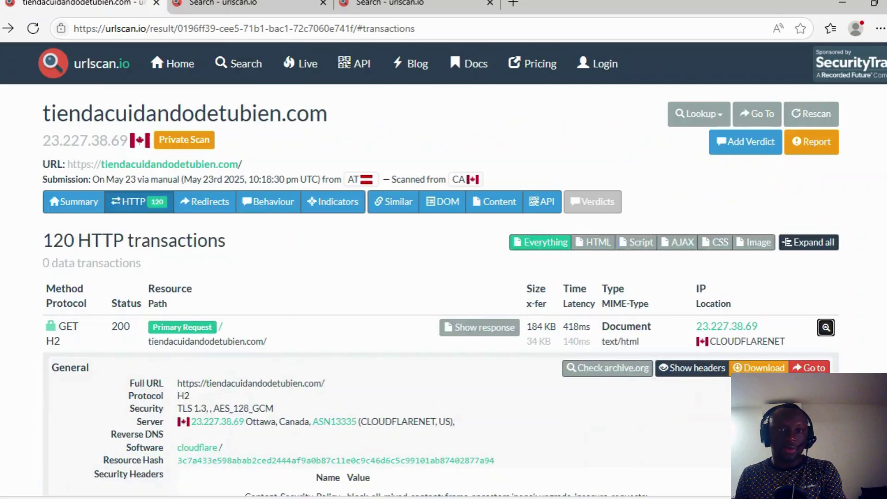
drag(45, 116, 368, 123)
key(ctrl+c)
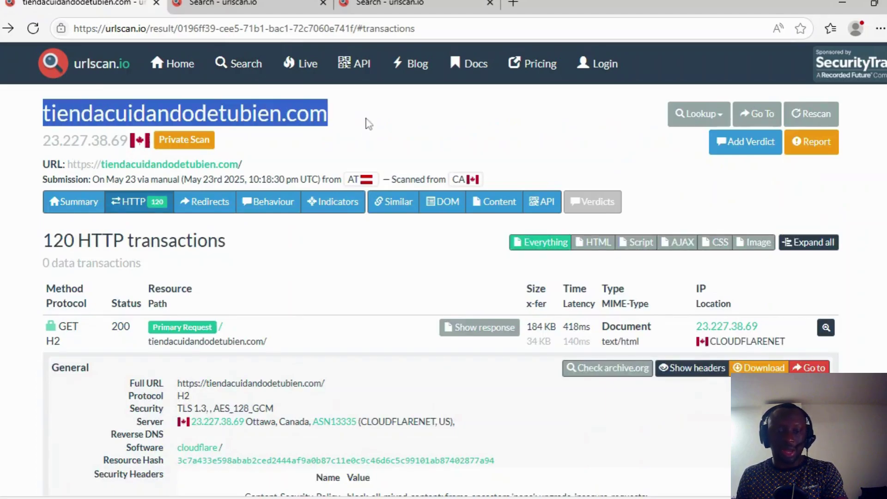
key(ctrl+Tab)
key(ctrl+v)
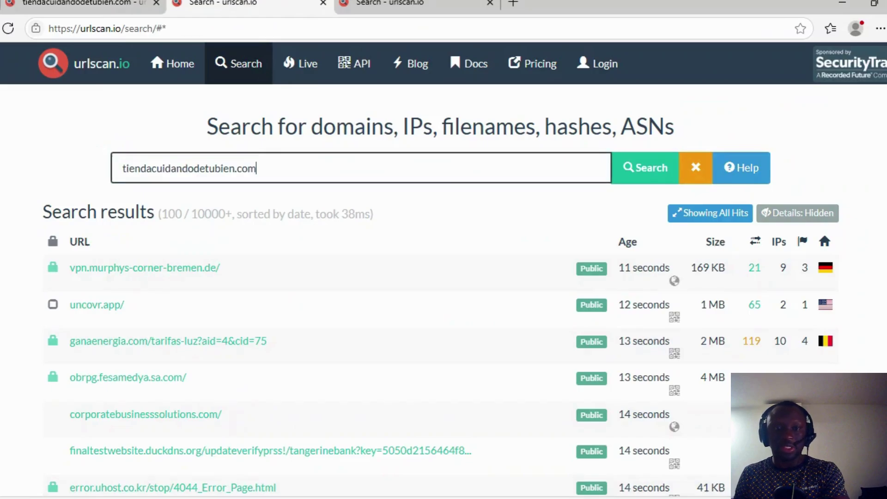
key(Return)
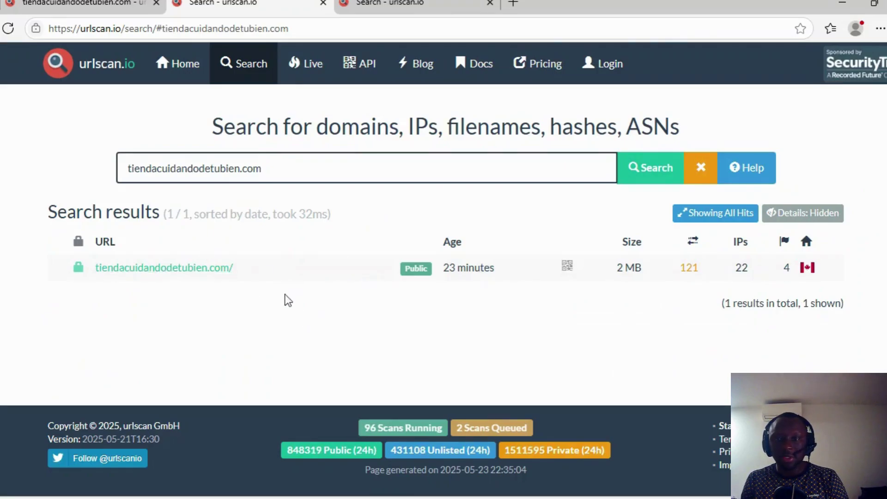
key(ctrl+shift+Tab)
click(110, 57)
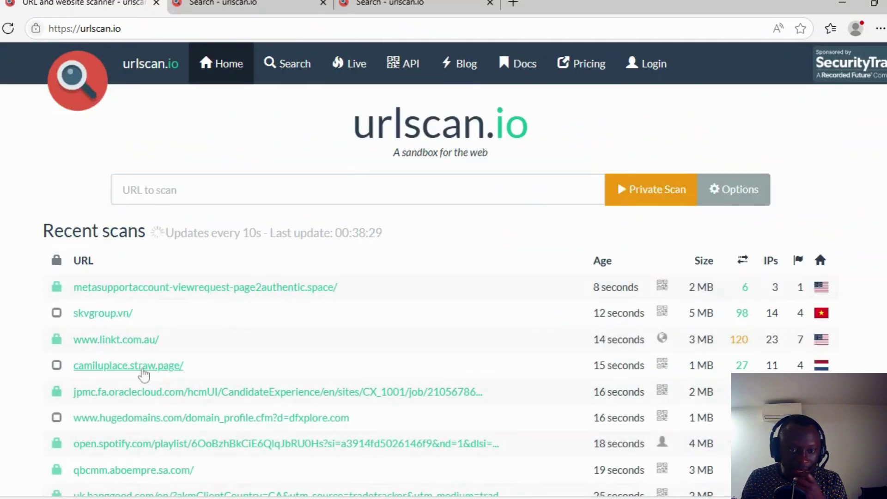
click(138, 343)
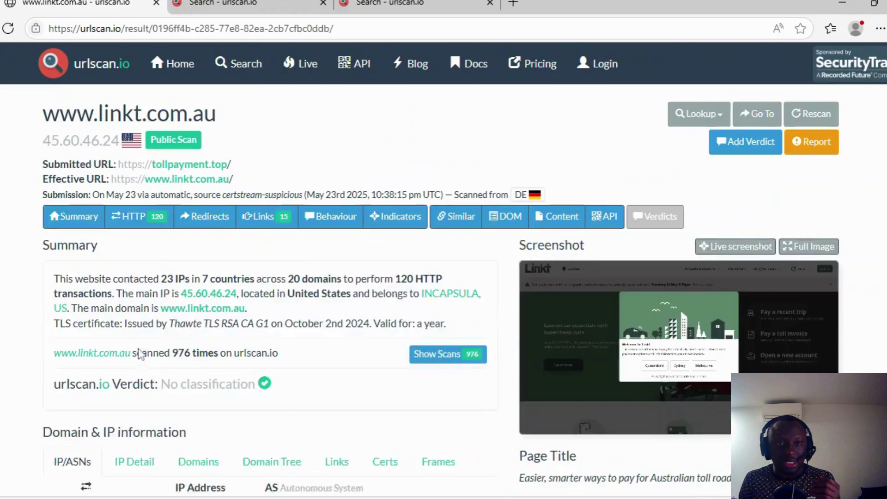
Copy linkt.com.au from the scan title and search for it in place of the previous domain.
drag(217, 118, 98, 115)
key(ctrl+c)
click(262, 4)
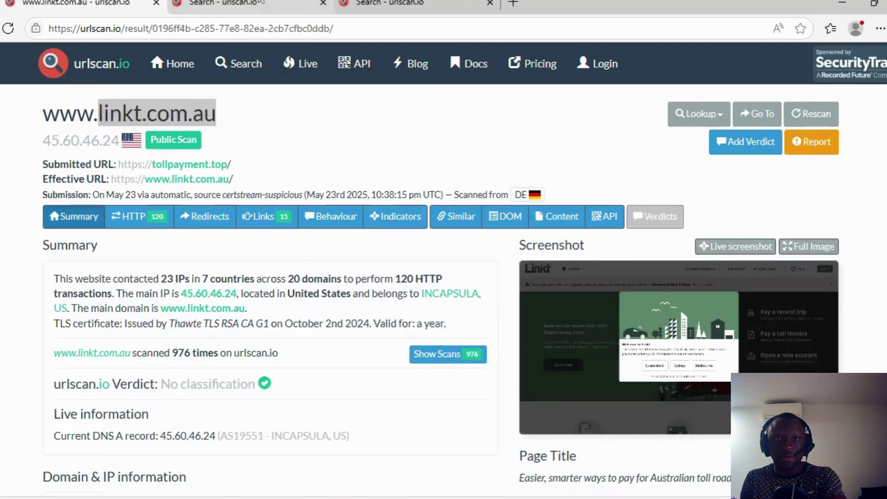
triple_click(272, 160)
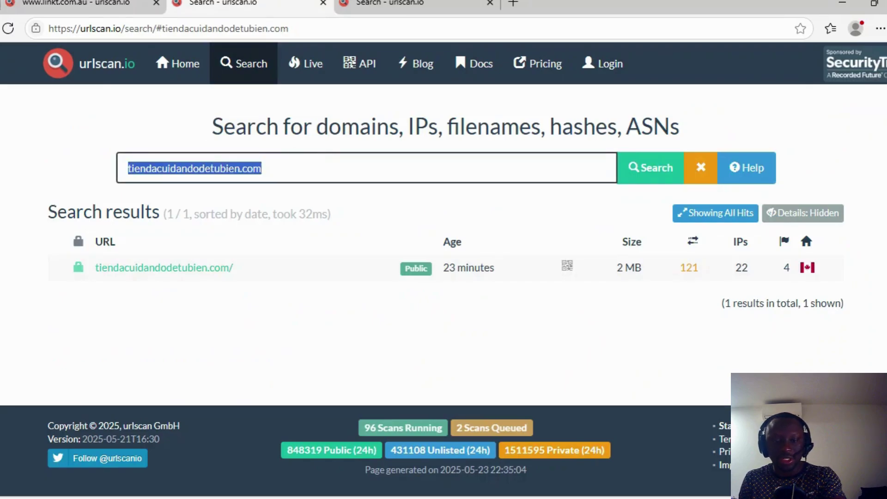
key(ctrl+v)
key(Return)
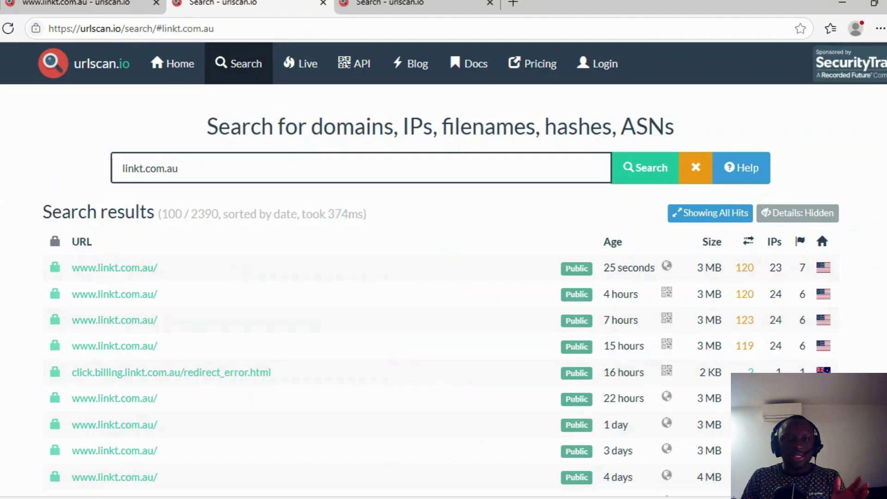
scroll(194, 206, down, 3)
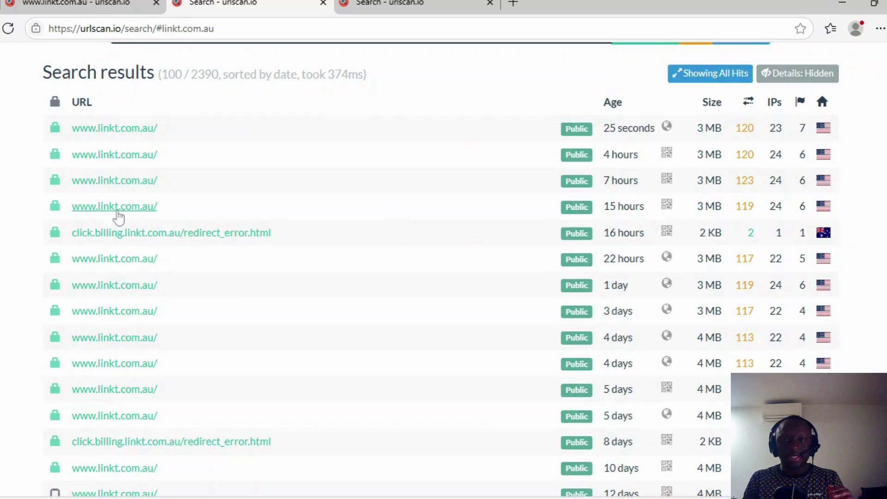
scroll(118, 217, down, 4)
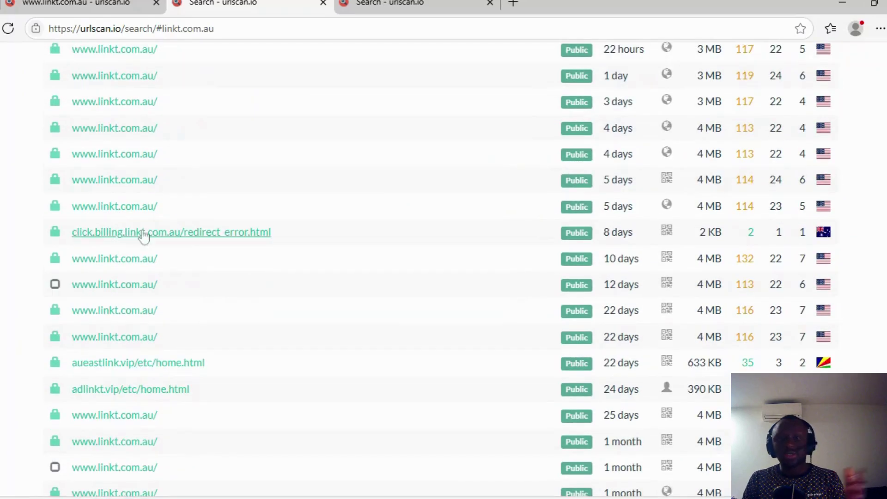
scroll(314, 223, down, 2)
scroll(612, 251, down, 2)
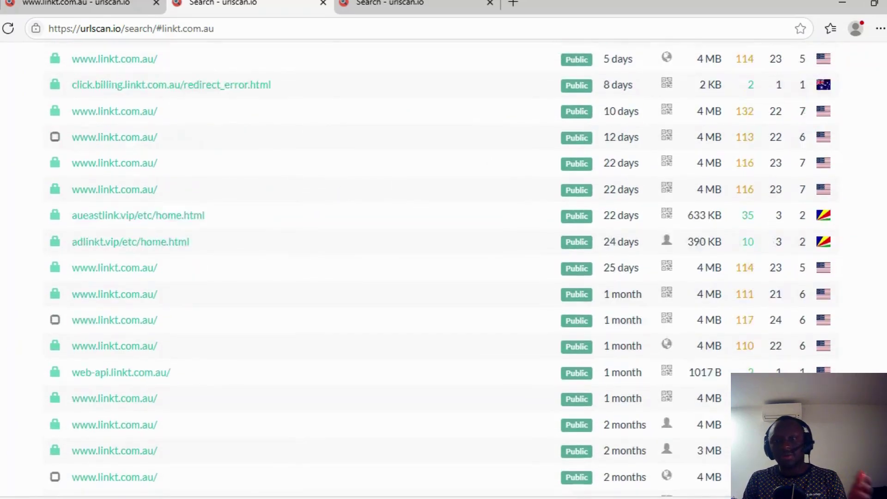
scroll(199, 285, down, 12)
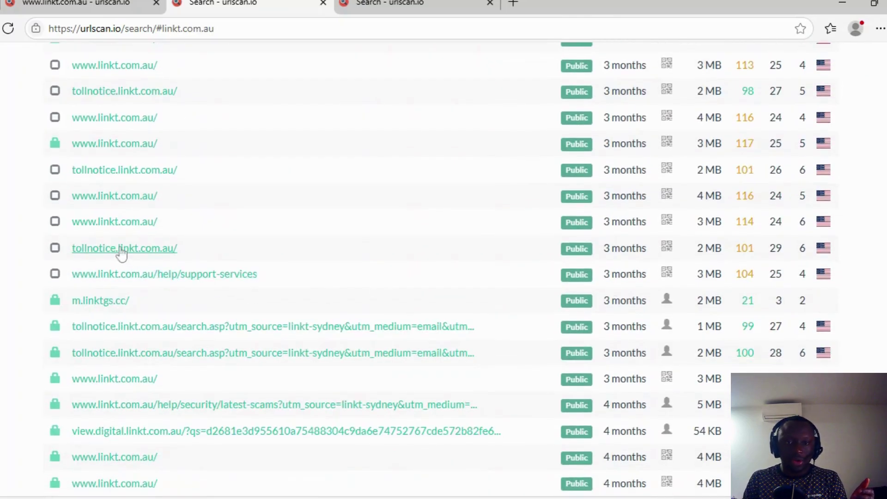
middle_click(121, 250)
middle_click(112, 223)
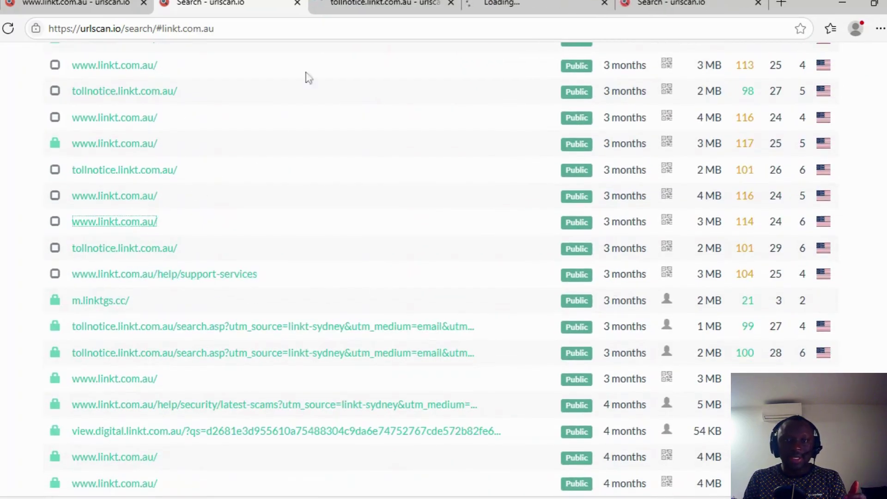
key(ctrl+Tab)
key(ctrl+Tab)
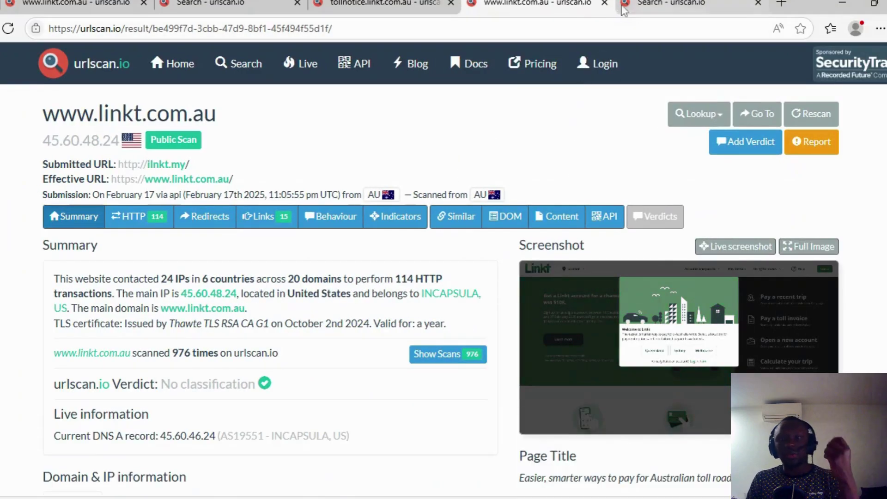
click(604, 3)
click(255, 2)
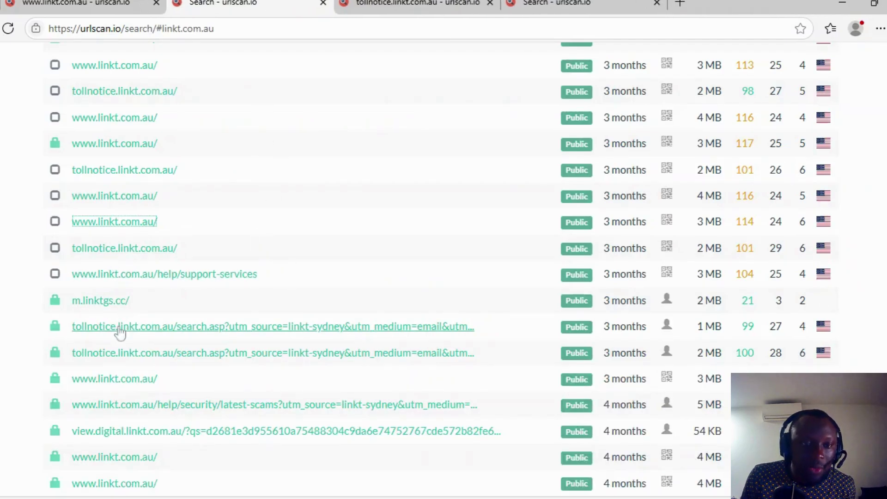
scroll(303, 254, down, 4)
scroll(306, 255, down, 4)
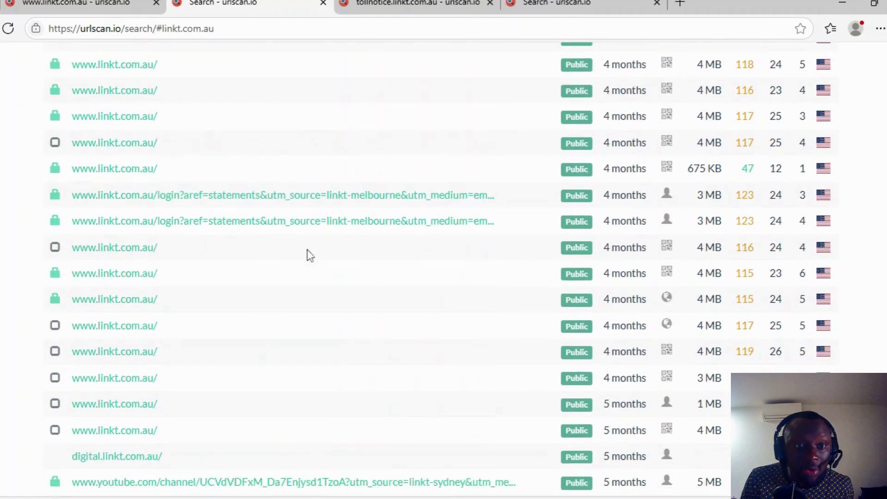
scroll(307, 252, down, 8)
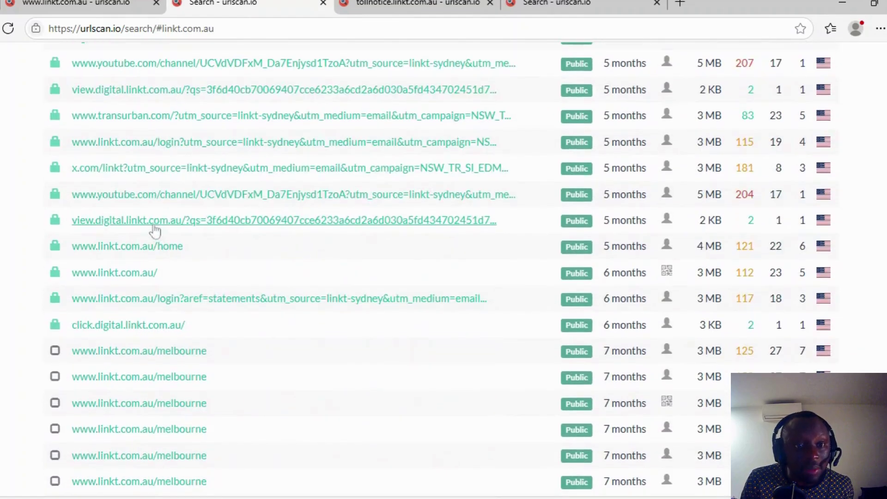
middle_click(114, 202)
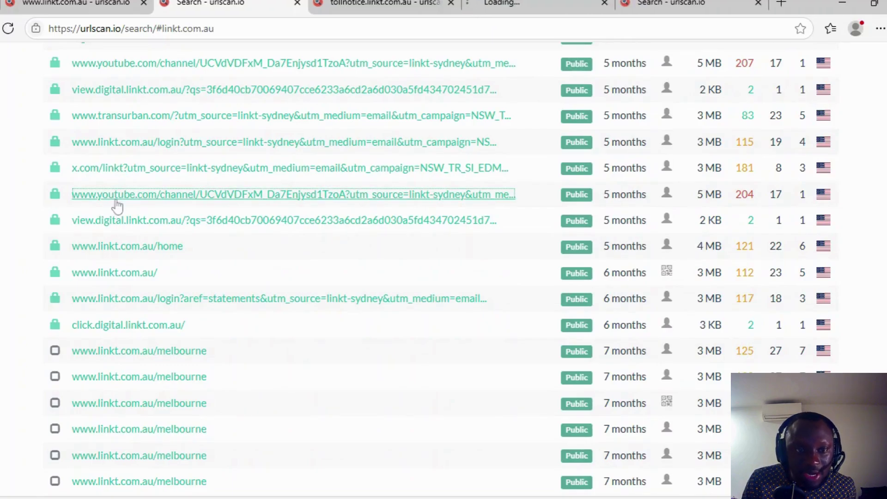
Load more results at the end of the linkt.com.au search list and browse the additional scans.
scroll(206, 178, down, 6)
scroll(272, 182, down, 5)
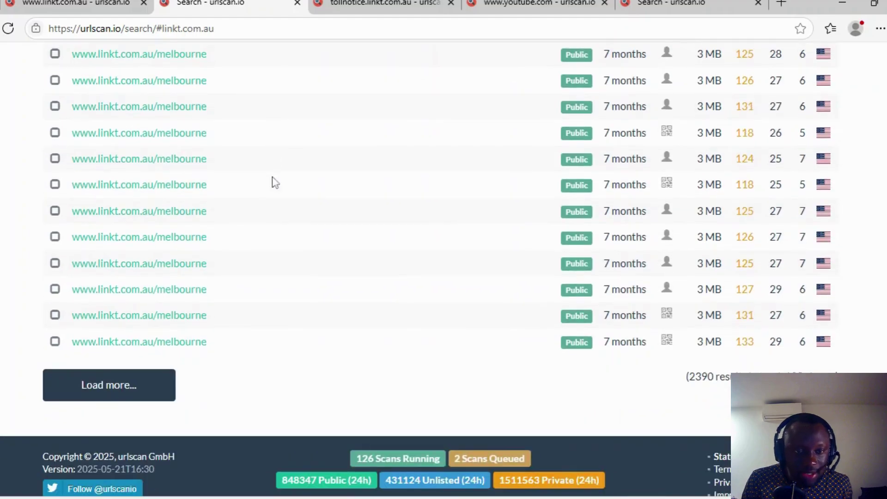
click(124, 387)
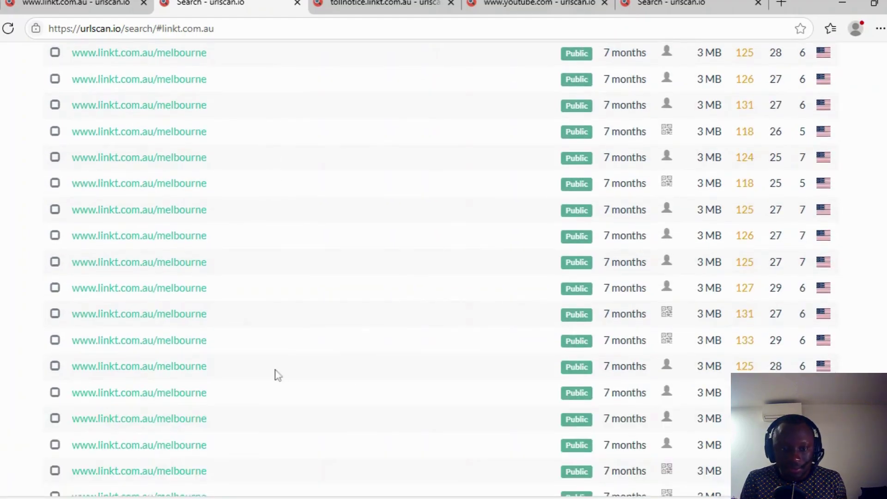
scroll(273, 370, down, 10)
click(434, 6)
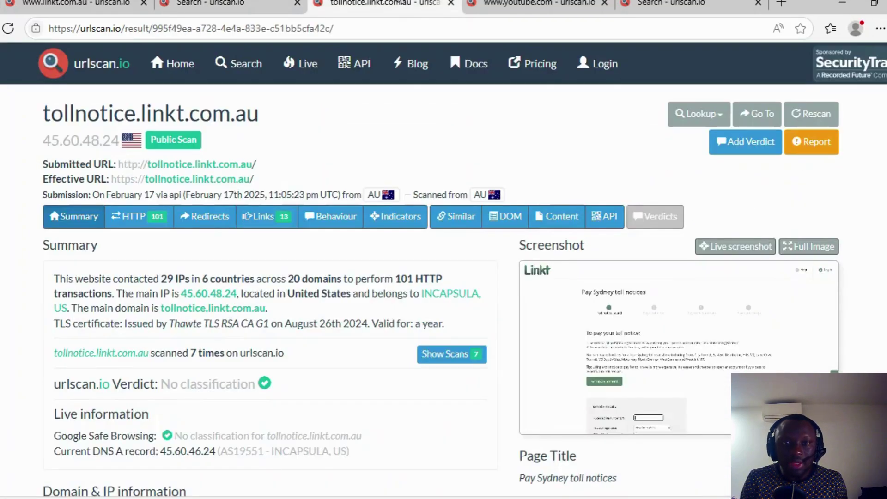
click(577, 4)
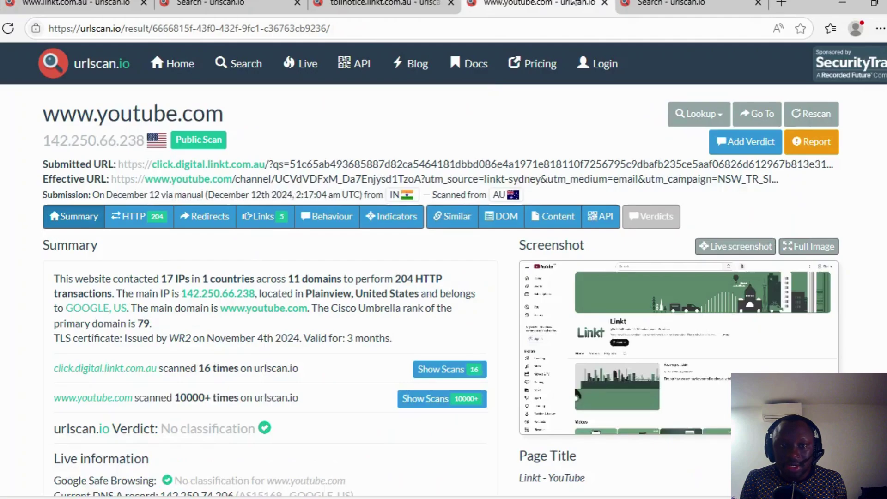
drag(184, 164, 397, 165)
drag(162, 179, 217, 194)
click(217, 194)
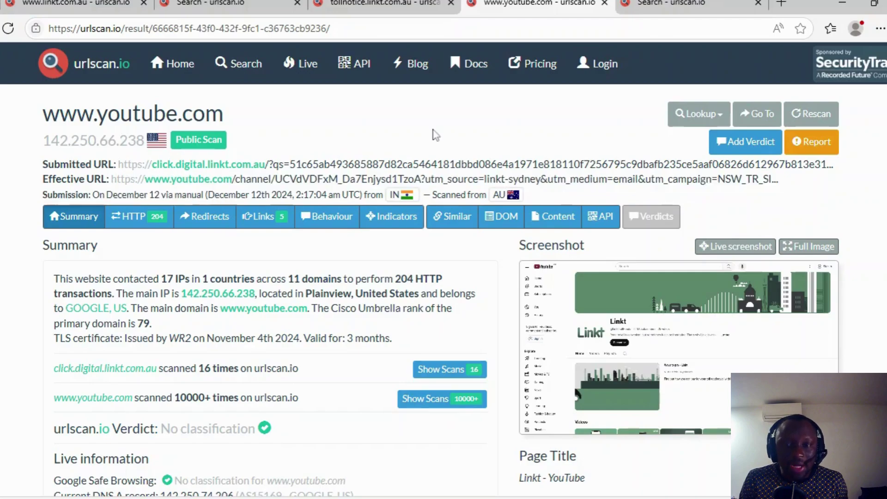
List the YouTube scan's HTTP transactions and search the page for linkt.com.au.
click(167, 217)
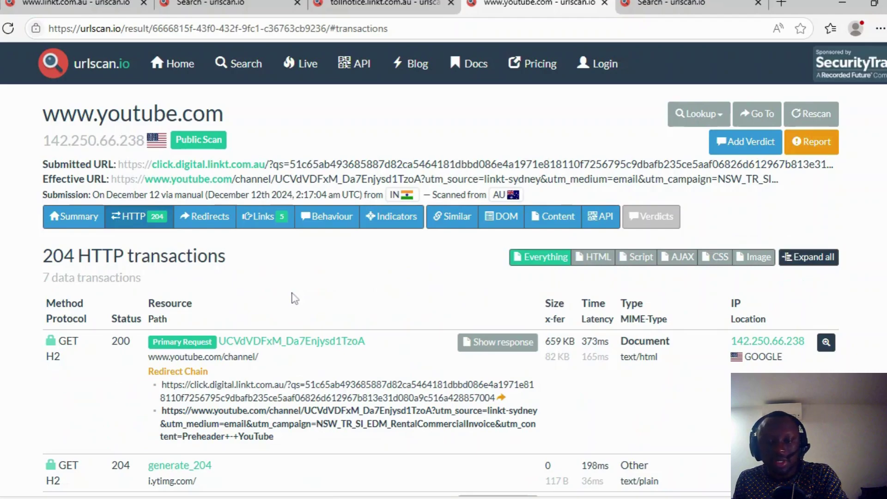
key(ctrl+f)
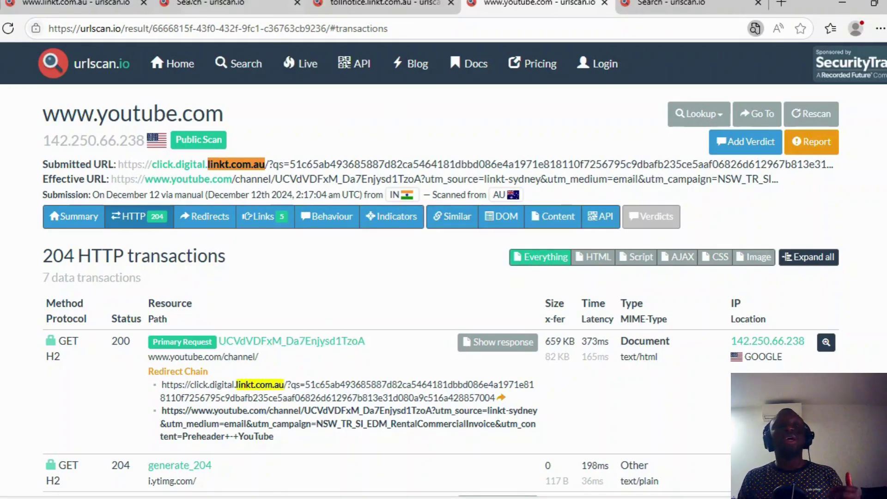
Return to the linkt.com.au search results, collapse them by hostname and browse the distinct hosts to the end of the list.
click(216, 11)
scroll(199, 204, down, 7)
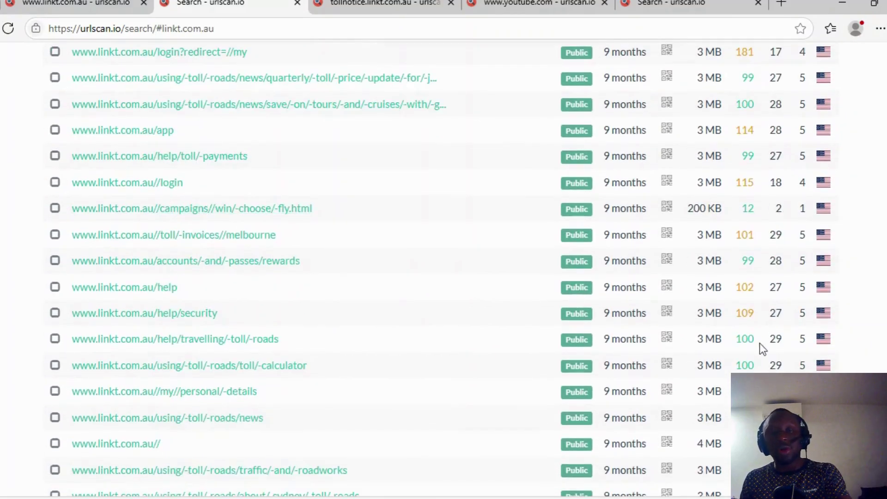
scroll(441, 271, up, 15)
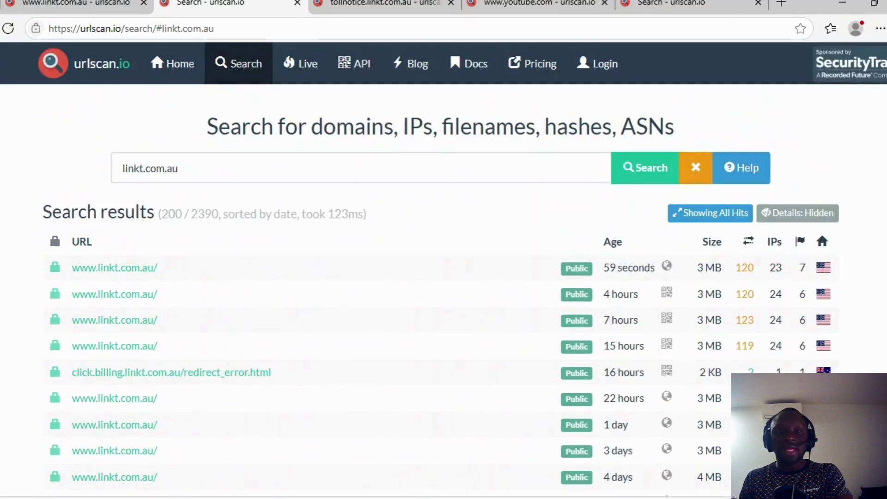
click(727, 216)
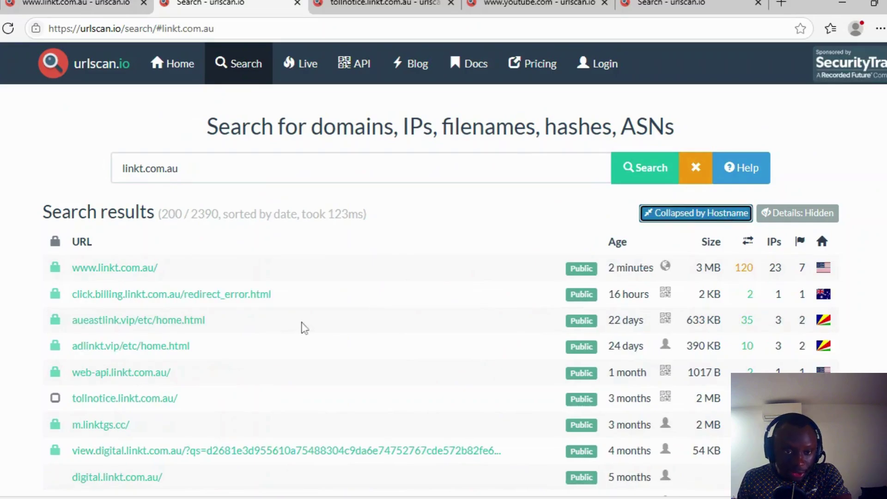
scroll(305, 329, down, 3)
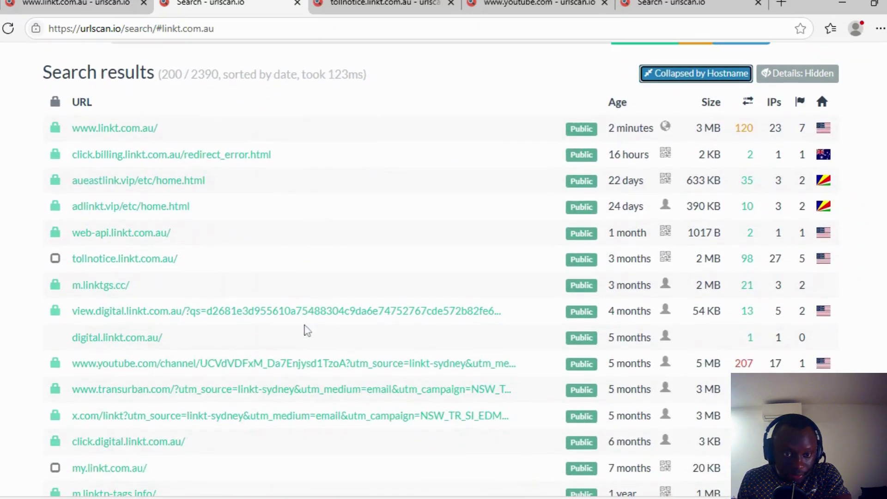
scroll(307, 331, down, 3)
scroll(305, 331, down, 5)
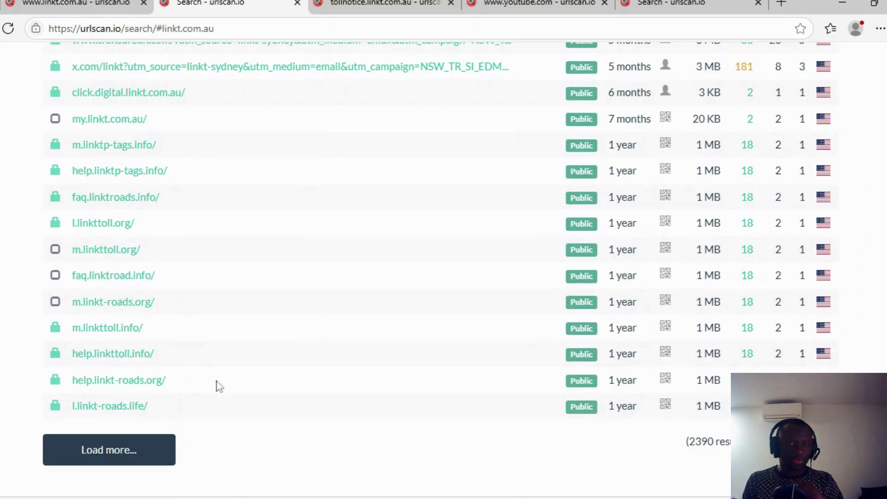
Open the l.linkt-roads.life scan in a separate tab, highlight its domain name and inspect the enlarged page screenshot.
middle_click(114, 409)
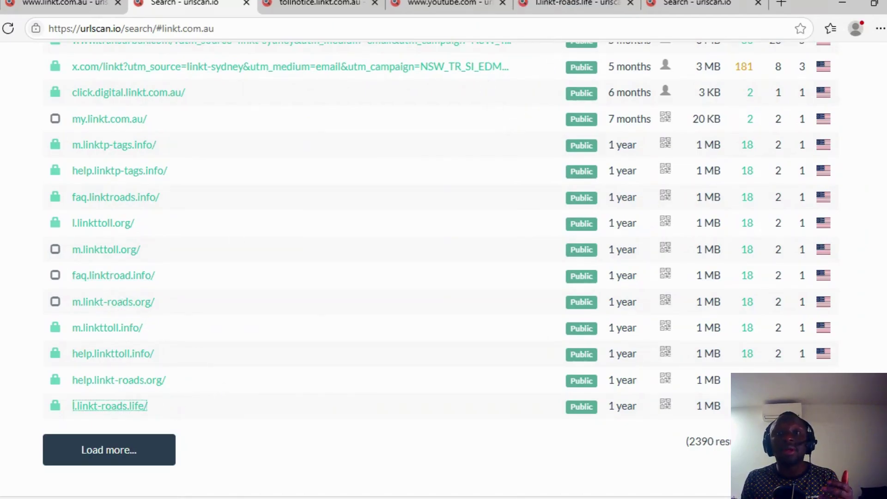
click(573, 4)
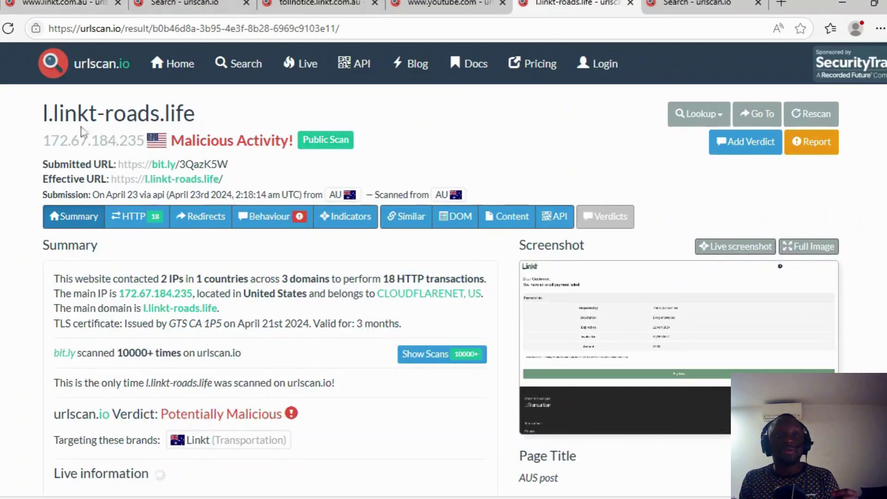
drag(64, 113, 256, 114)
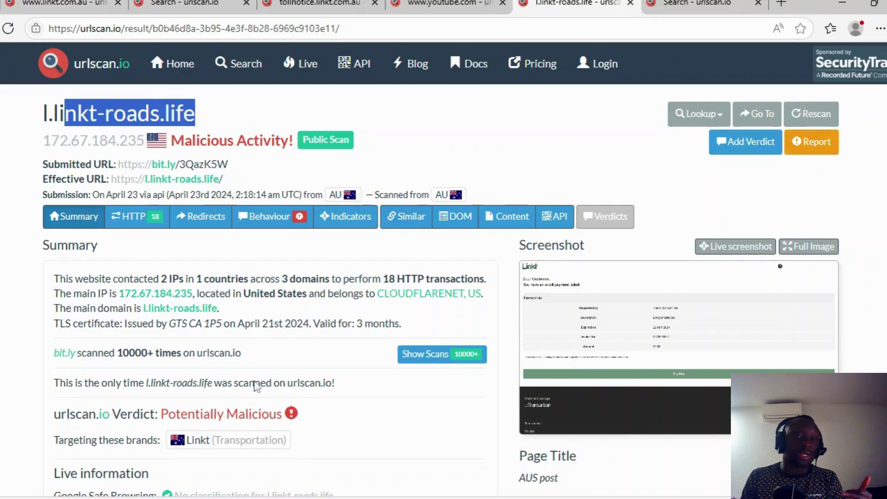
click(621, 332)
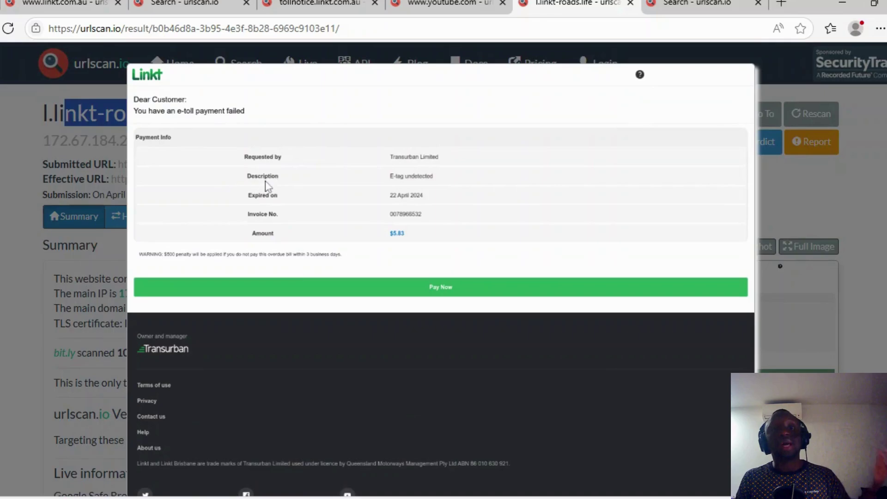
click(15, 275)
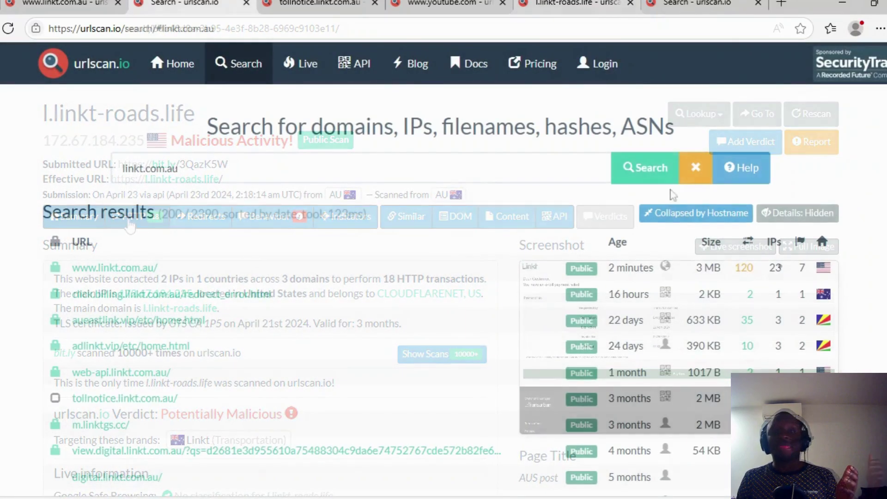
Copy the regex example page.domain:(/payp.*/ AND NOT paypal.com) from the search help and run it in place of linkt.com.au.
click(760, 170)
scroll(148, 279, down, 10)
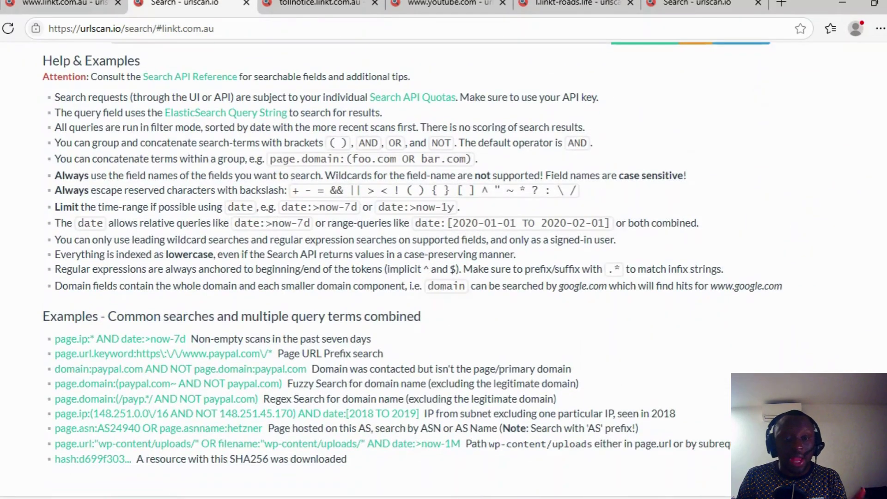
scroll(103, 262, up, 1)
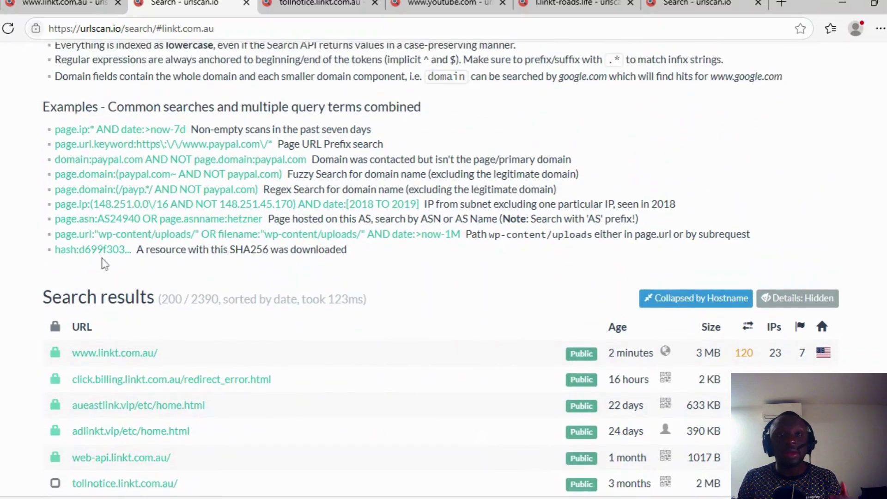
drag(54, 190, 264, 190)
key(ctrl+c)
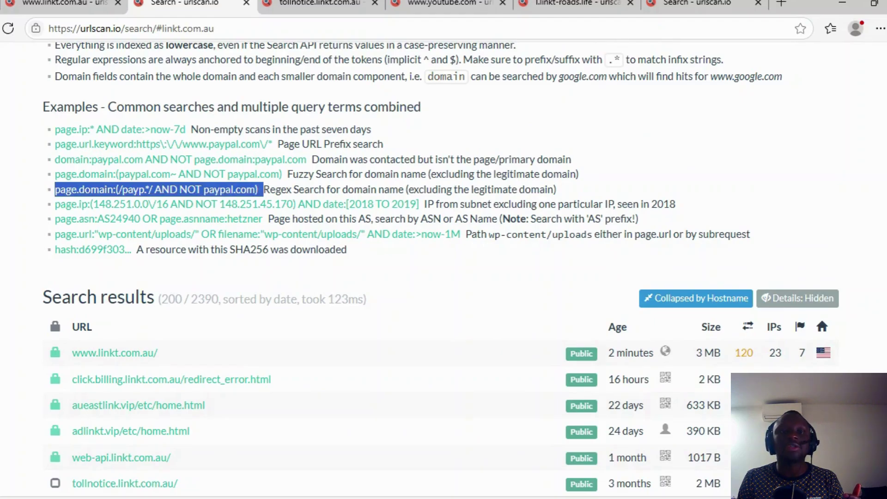
scroll(231, 166, up, 8)
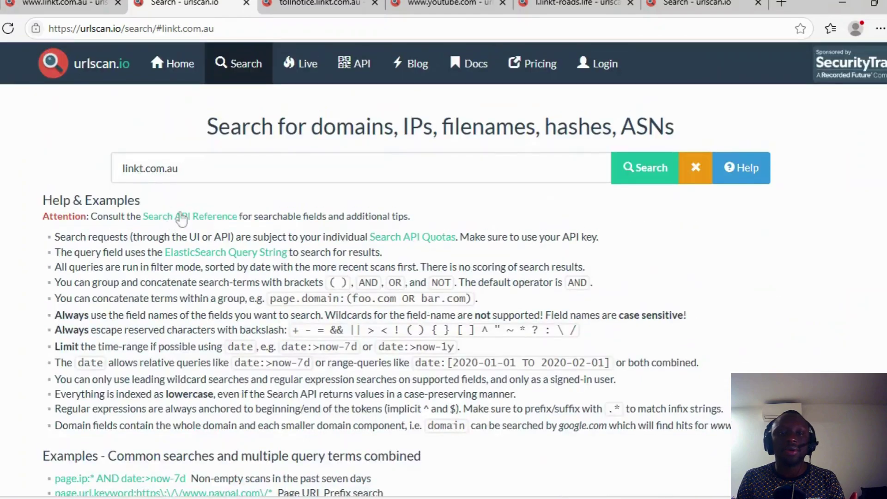
drag(182, 167, 16, 177)
key(ctrl+v)
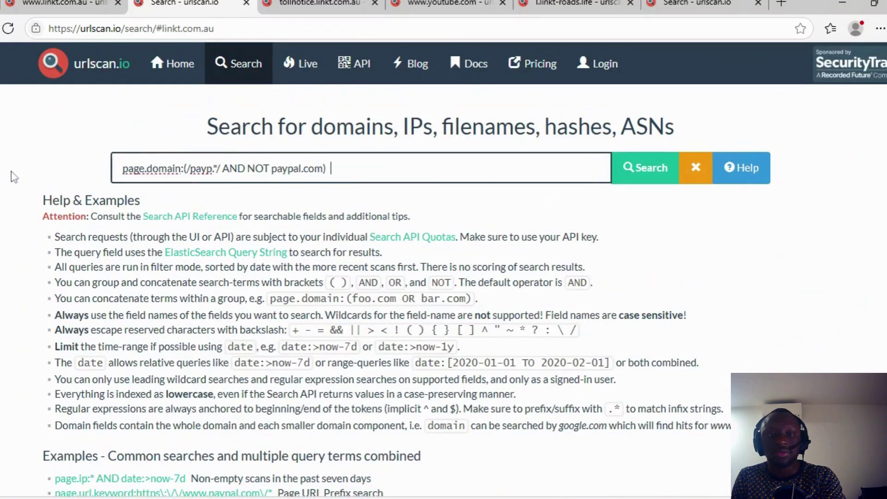
key(Return)
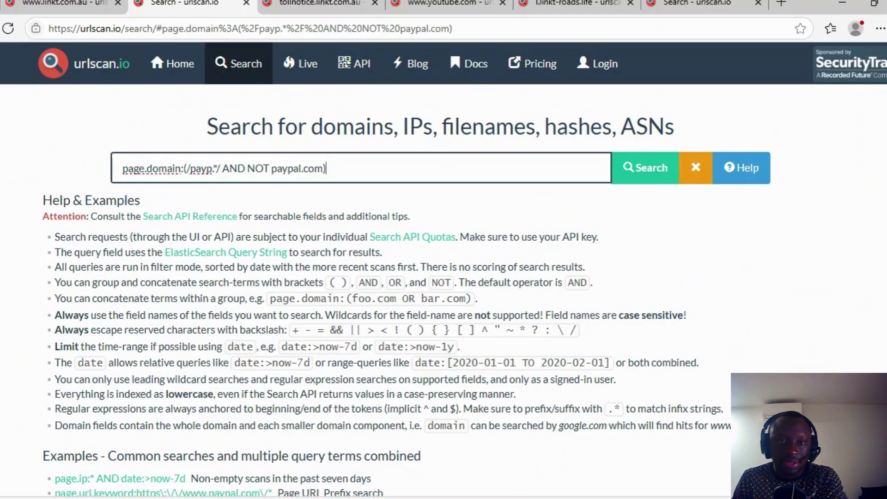
Reload a fresh search page, run page.domain:(/payp.*/ AND NOT paypal.com) again and check the response.
click(244, 74)
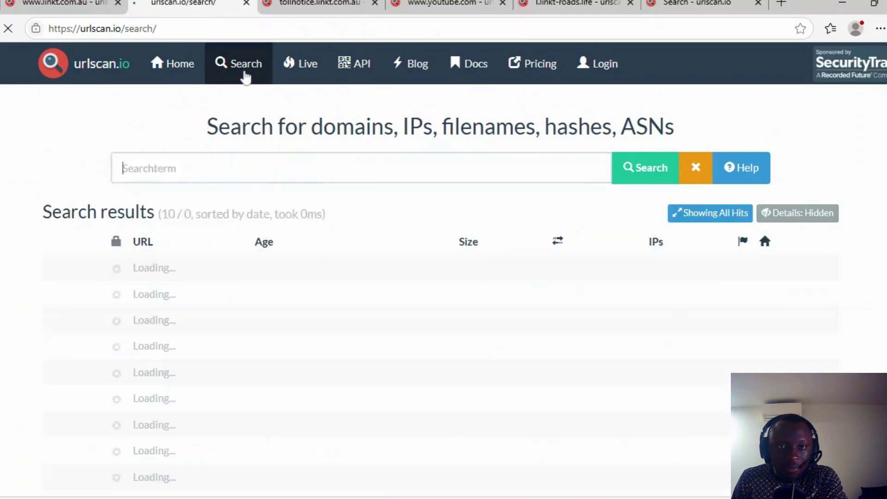
key(BackSpace)
key(ctrl+v)
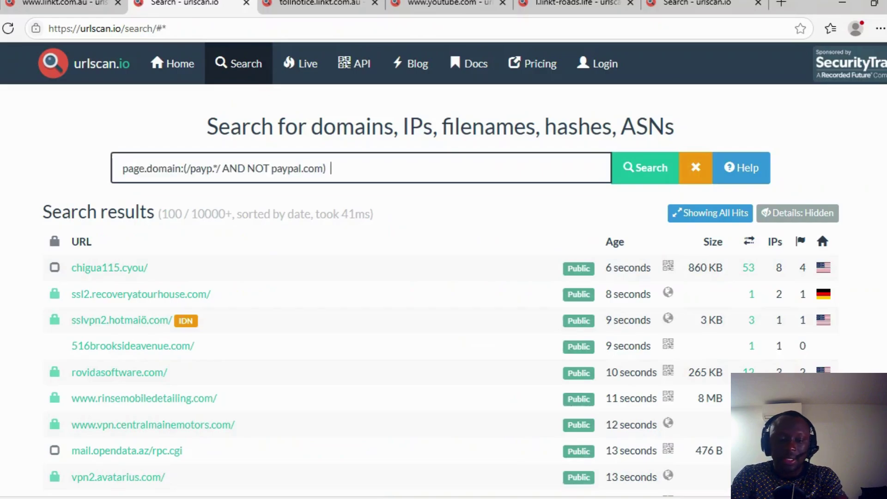
key(Return)
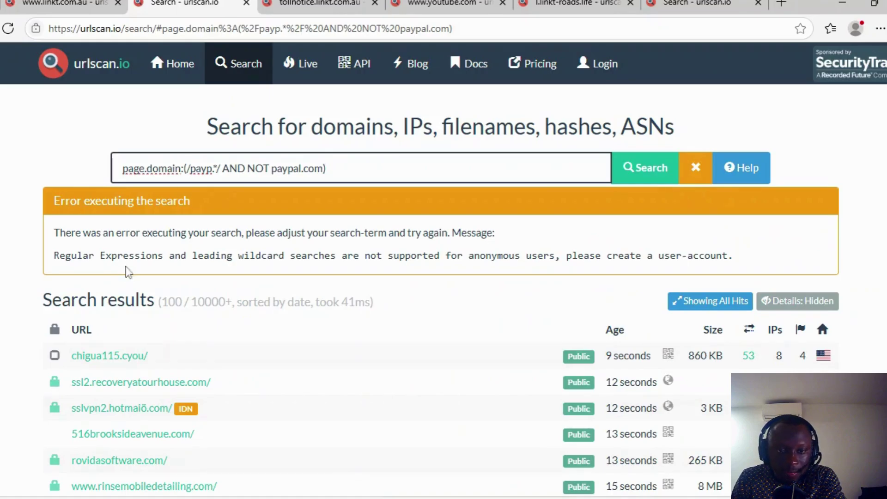
scroll(123, 270, down, 5)
scroll(129, 277, up, 5)
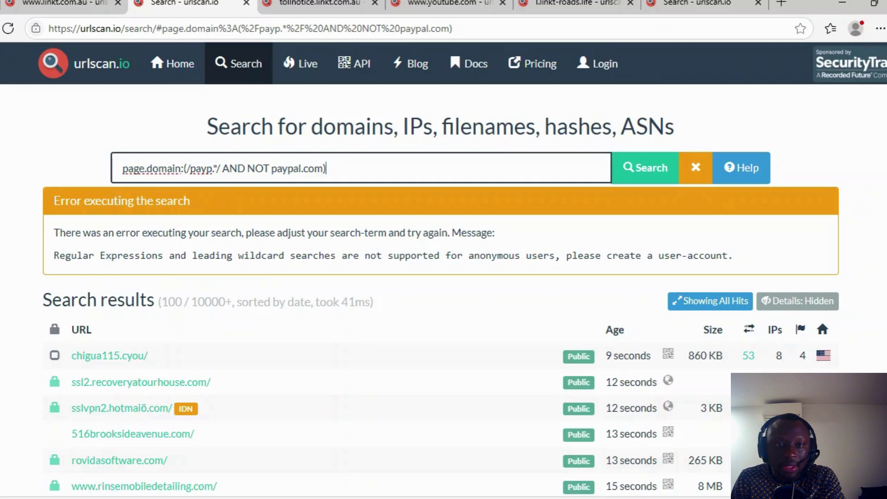
Copy the example domain:paypal.com AND NOT page.domain:paypal.com from the search help and run it as the new query.
click(742, 168)
scroll(10, 284, down, 8)
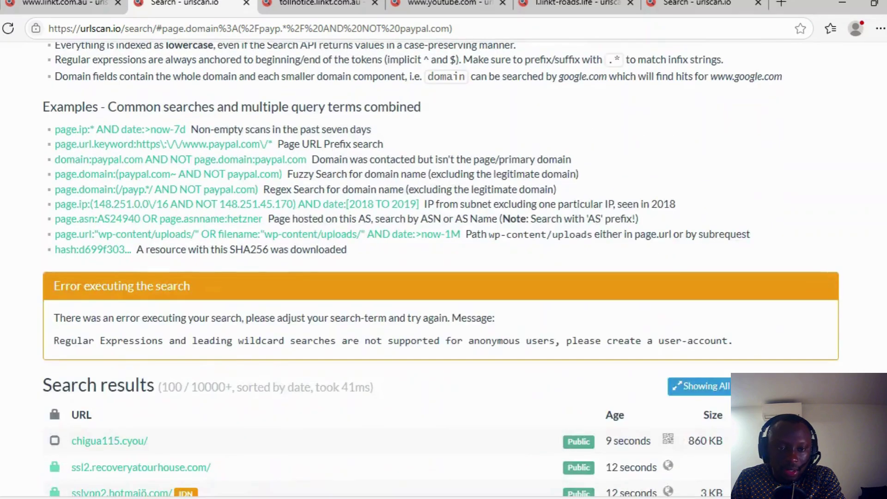
scroll(14, 284, up, 2)
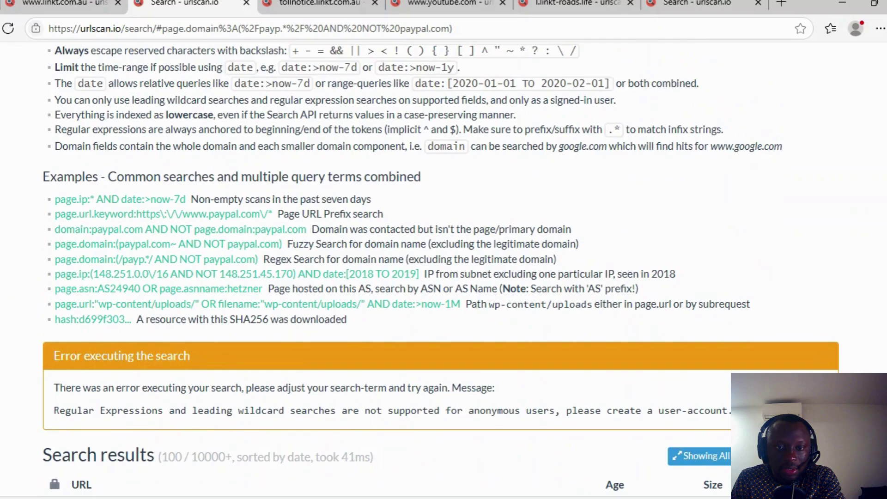
drag(306, 229, 55, 229)
key(ctrl+c)
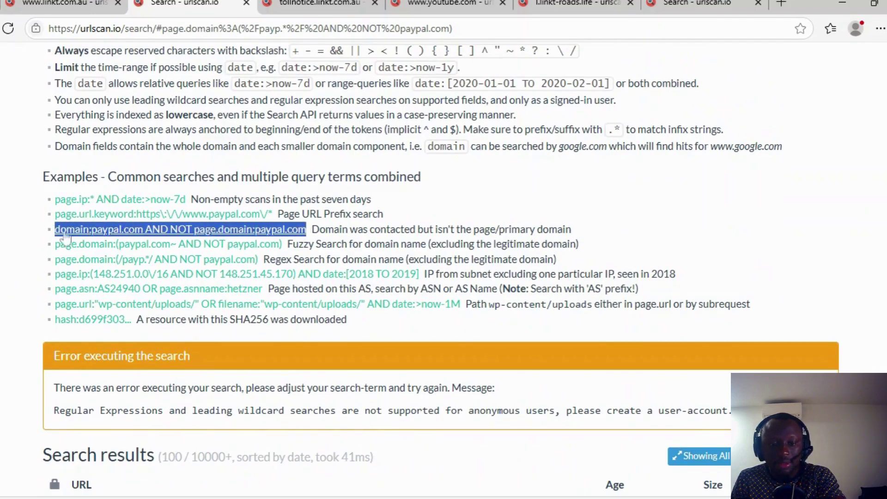
key(Home)
key(ctrl+a)
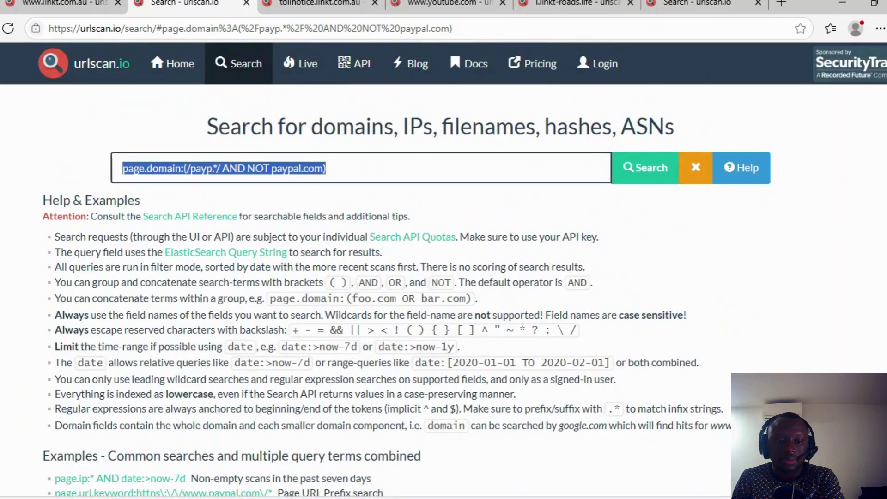
key(ctrl+v)
key(Return)
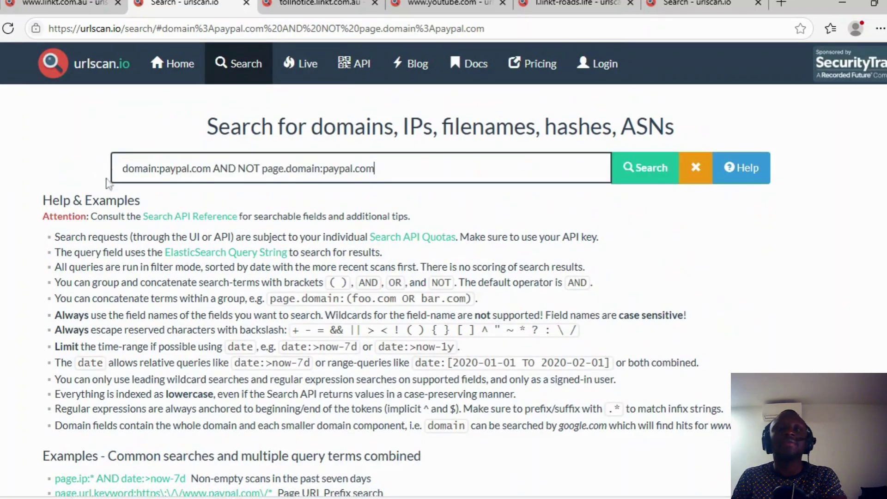
scroll(324, 232, down, 8)
scroll(462, 208, up, 8)
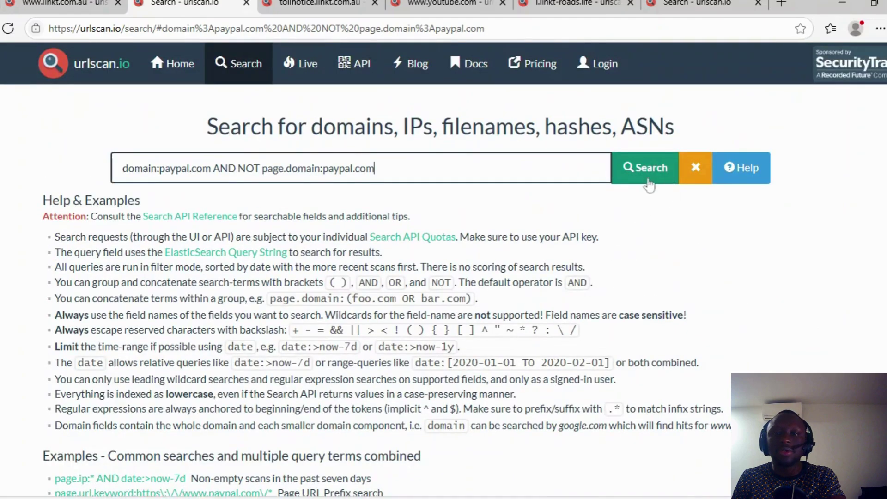
click(645, 169)
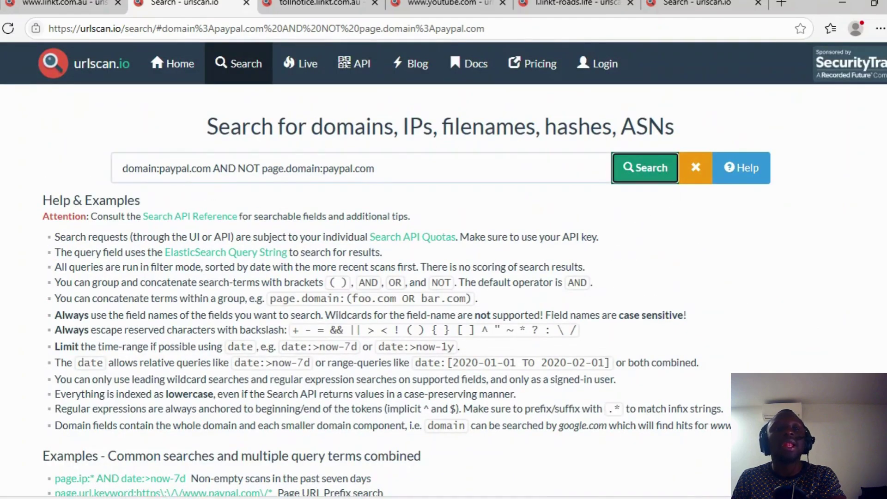
Run the fuzzy query page.domain: paypal.com~ AND NOT paypal.com and view the matching domains.
key(alt+Left)
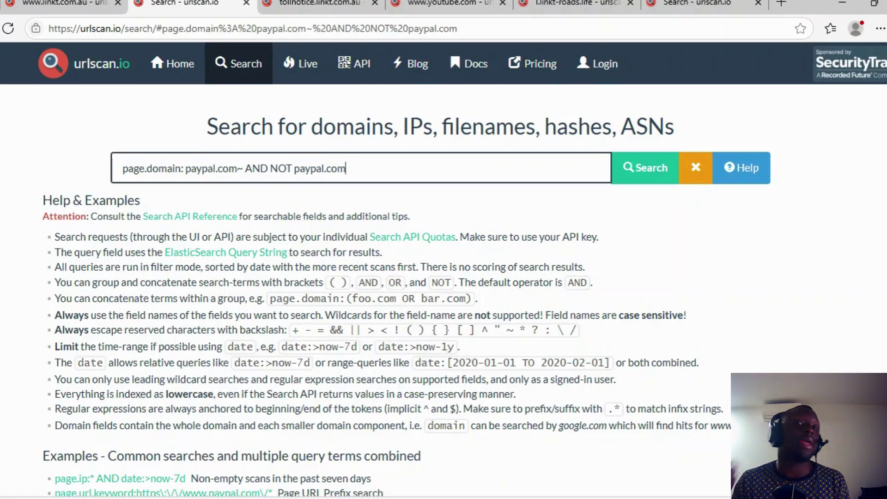
scroll(126, 173, down, 15)
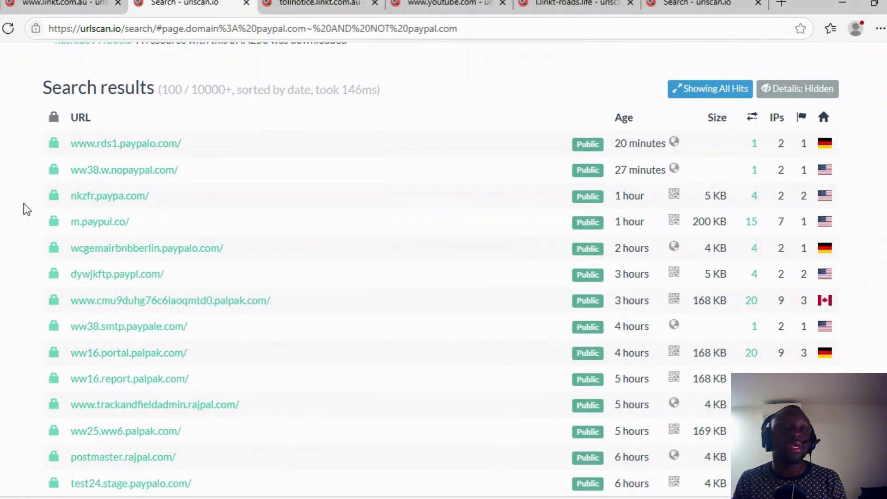
click(375, 4)
click(376, 4)
click(376, 4)
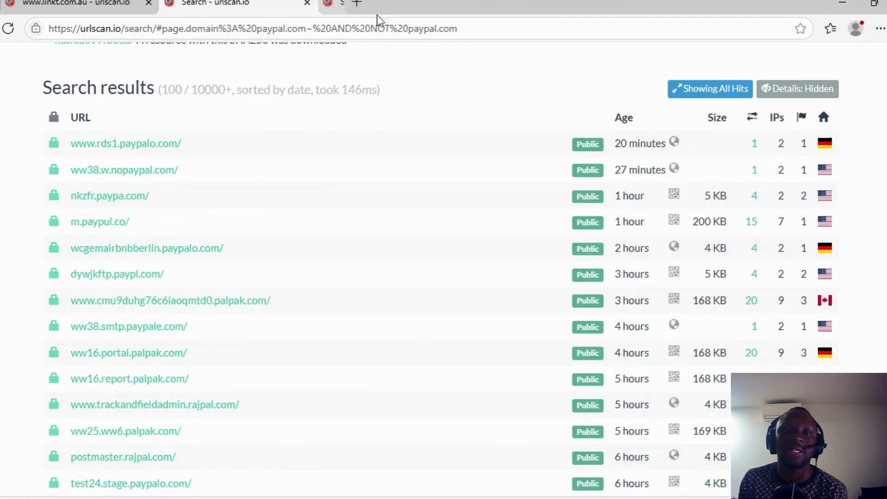
Open the dywjkftp.paypl.com, m.paypul.co, ww38.w.nopaypal.com and ww16.portal.palpak.com scans in separate tabs and view the first one.
middle_click(130, 277)
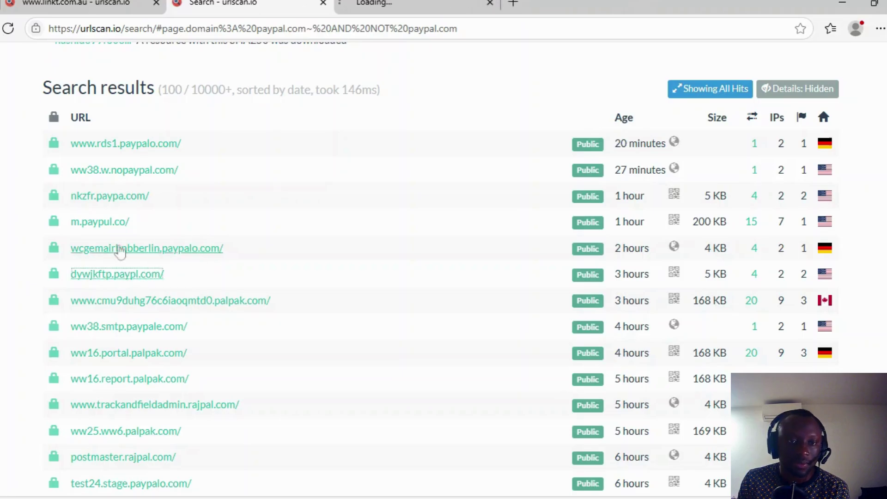
middle_click(109, 224)
middle_click(128, 171)
middle_click(141, 352)
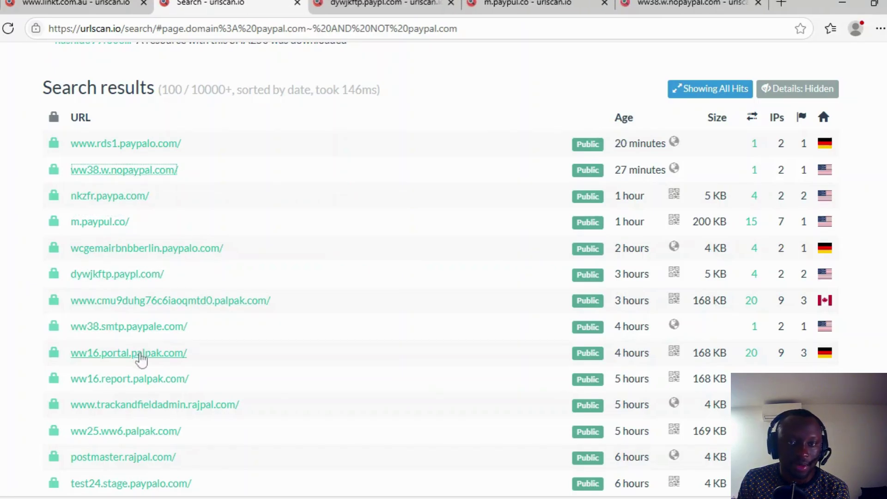
key(ctrl+Tab)
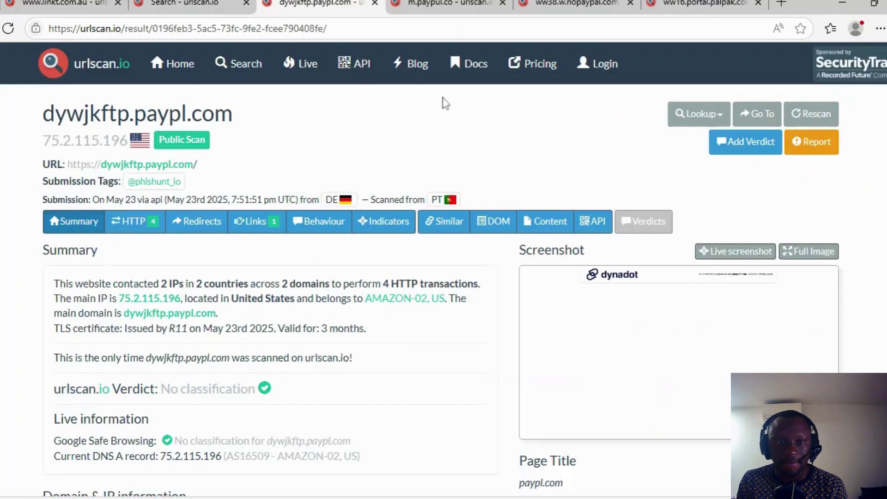
Close the dywjkftp.paypl.com, m.paypul.co, ww38.w.nopaypal.com and ww16.portal.palpak.com scans to return to the fuzzy PayPal results.
click(375, 3)
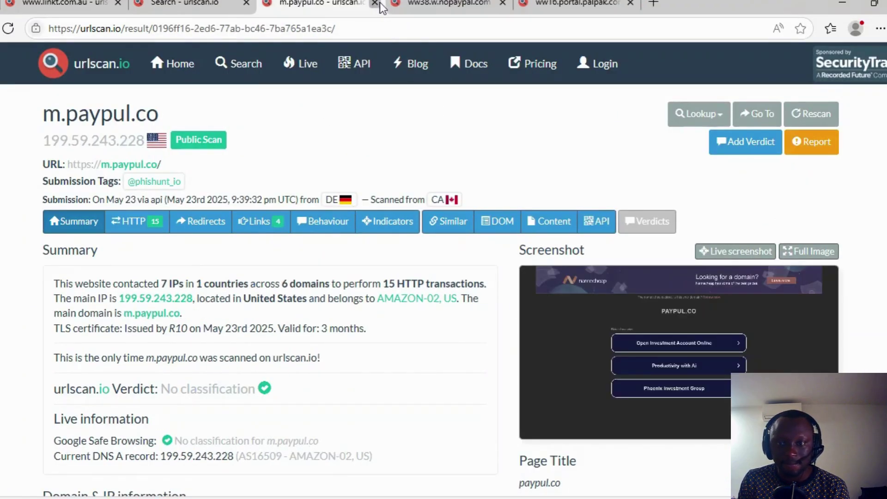
click(375, 3)
click(375, 3)
click(375, 2)
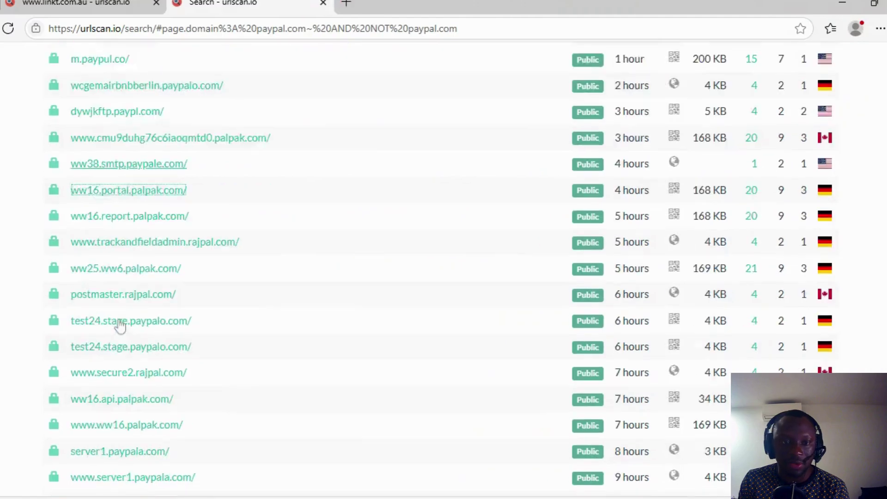
Open the analytics.ypaypal.com and beta.paypalt.com scans from the results in separate tabs, view them and close both.
scroll(139, 323, down, 10)
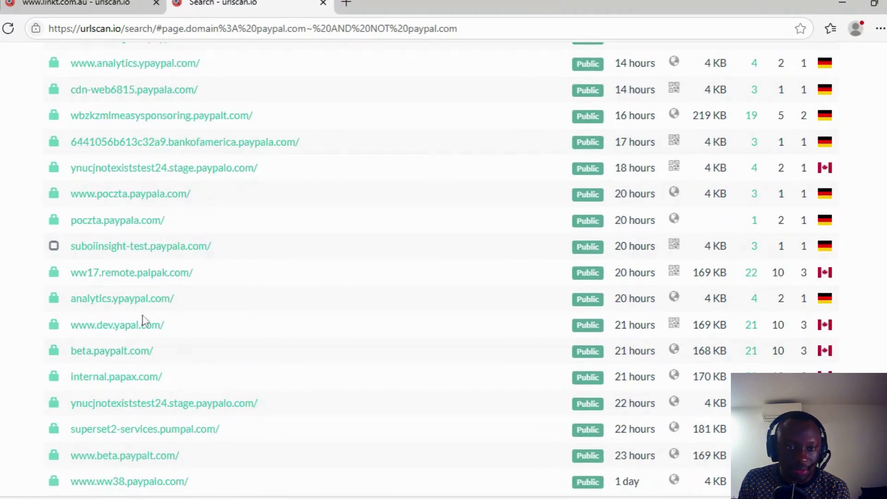
middle_click(136, 299)
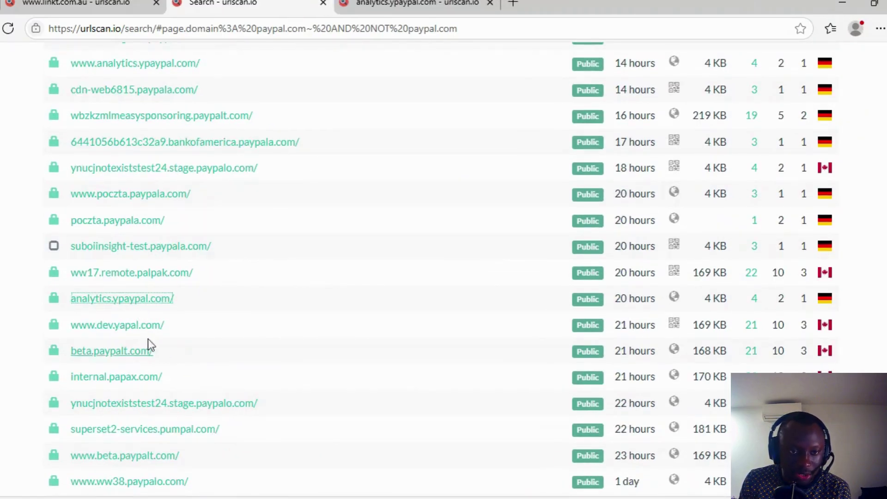
middle_click(126, 355)
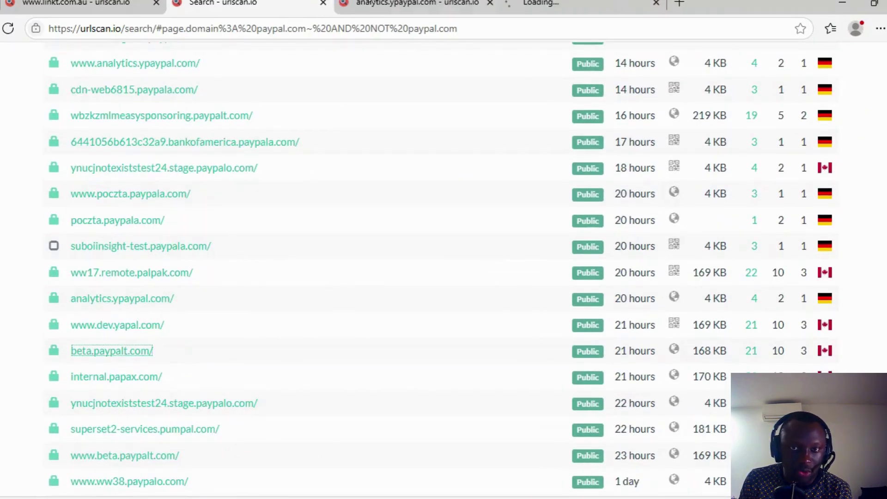
click(398, 3)
click(489, 2)
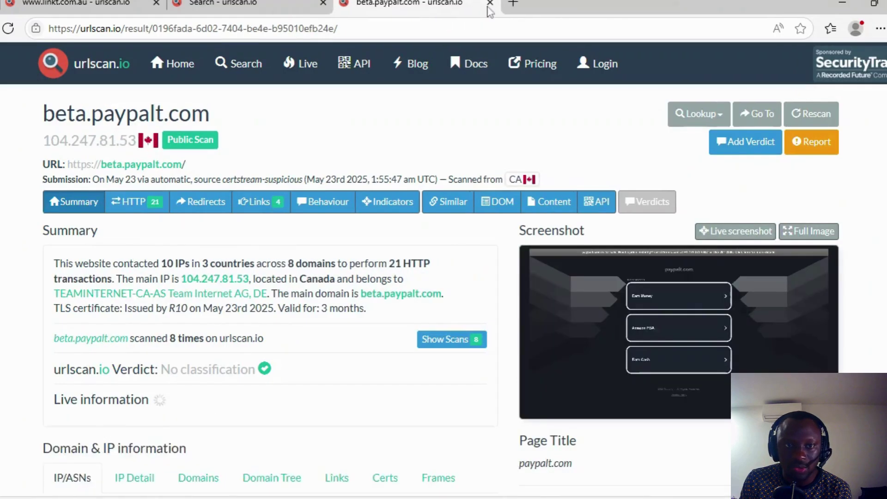
click(490, 3)
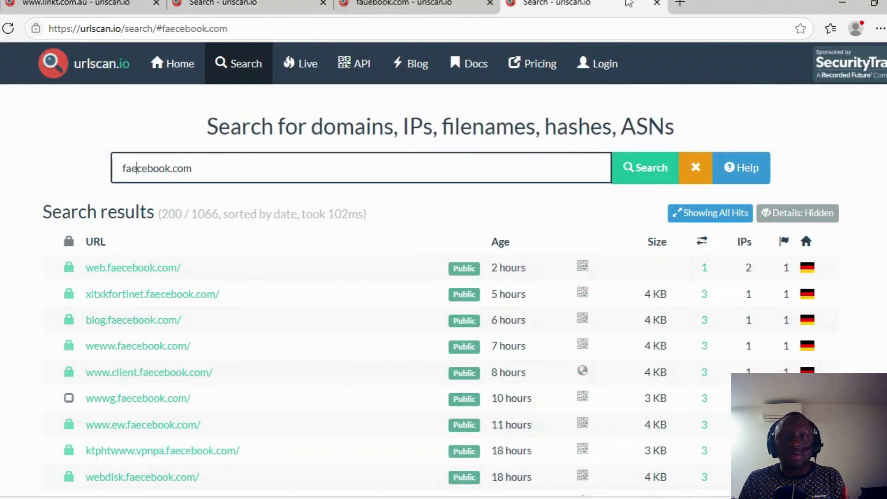
Close the faecebook.com search, copy the domain fauebook.com from its scan page and search for it.
click(657, 4)
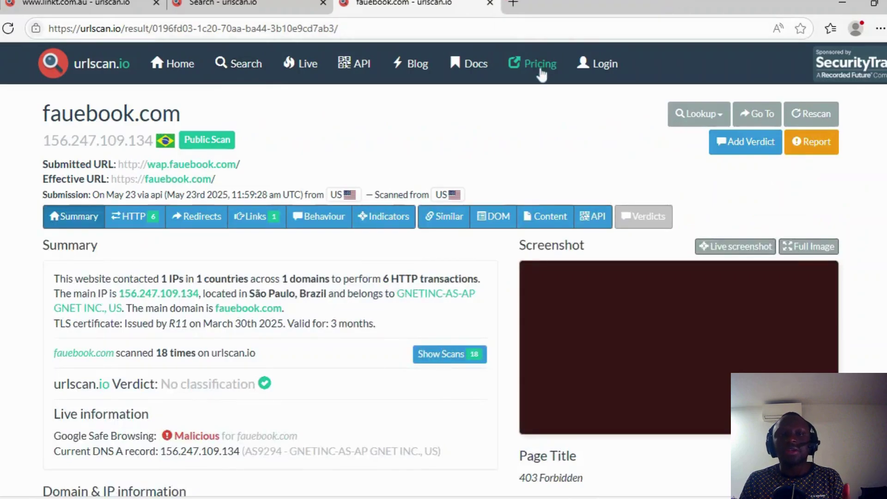
drag(190, 117, 32, 115)
key(ctrl+c)
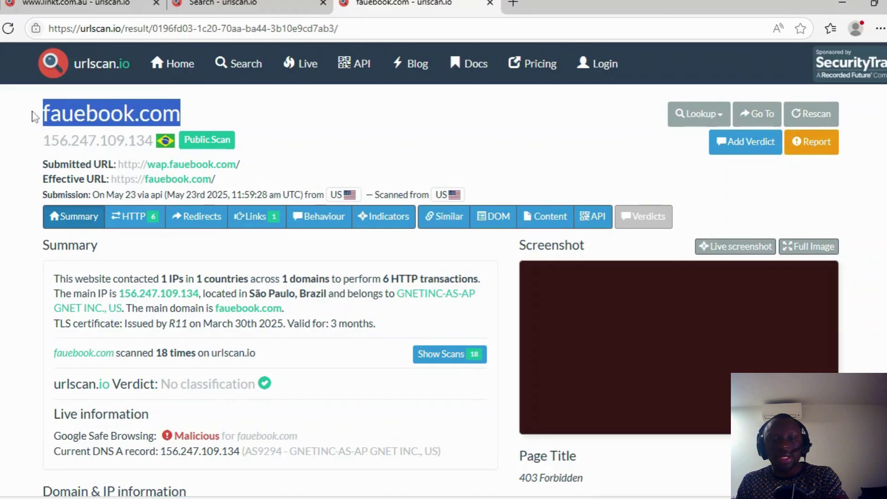
click(245, 67)
key(BackSpace)
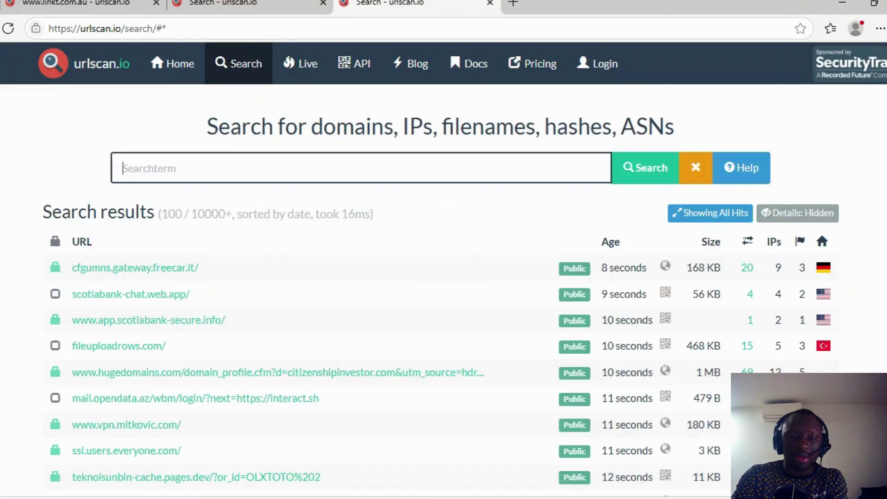
key(ctrl+v)
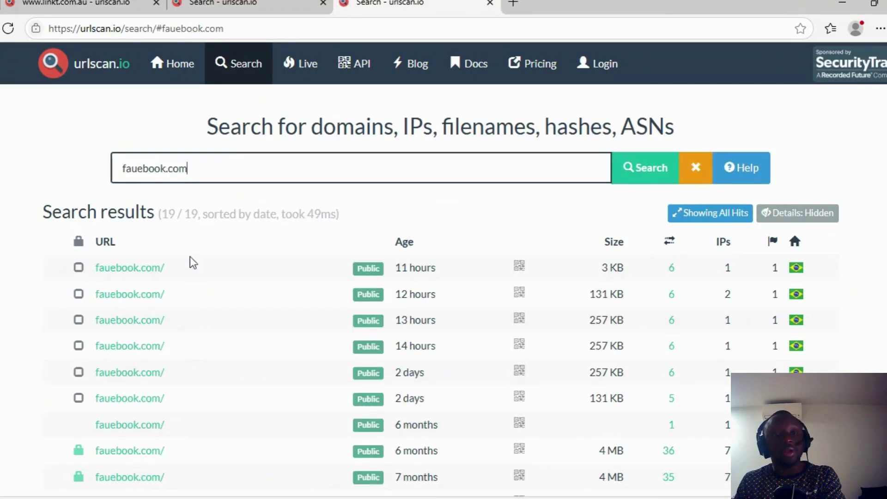
ctrl+click(132, 294)
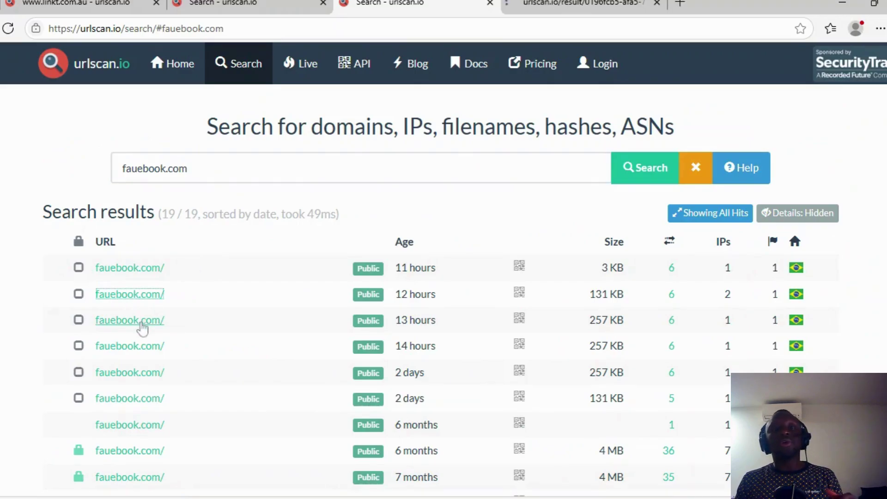
scroll(144, 329, down, 8)
ctrl+click(136, 320)
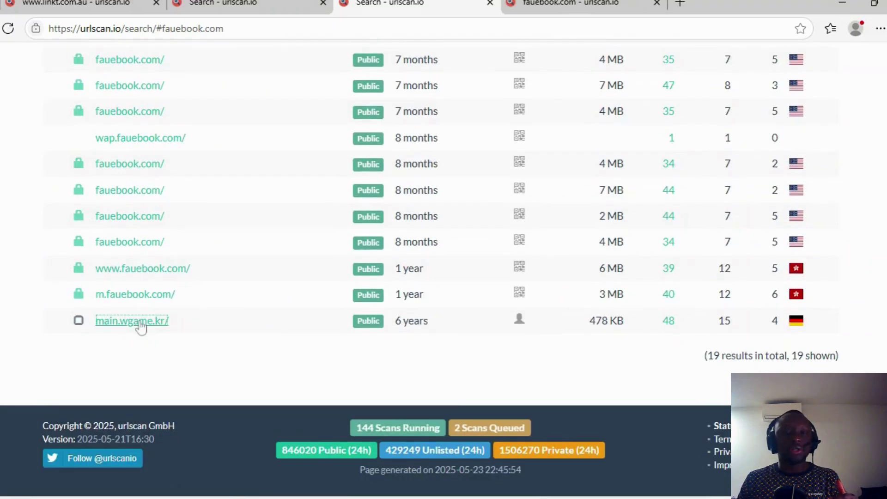
ctrl+click(142, 269)
ctrl+click(135, 242)
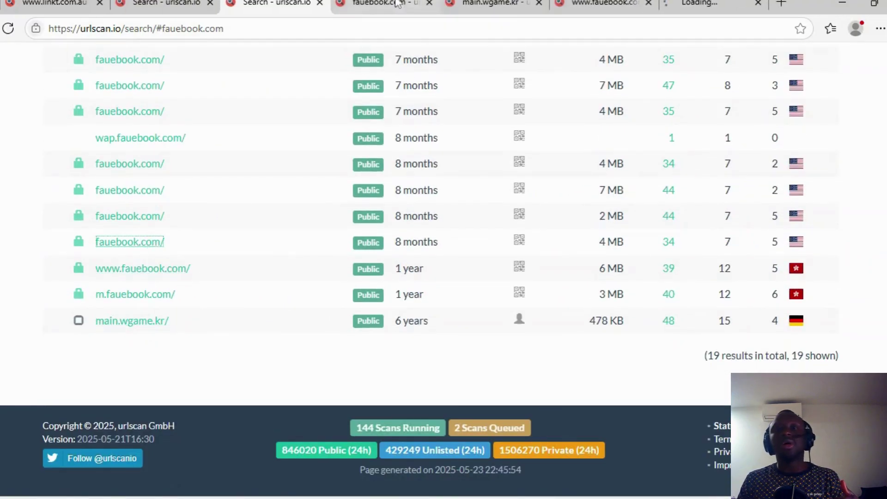
View the opened fauebook.com-related scans one by one, enlarge the main.wgame.kr screenshot, and close each scan after viewing.
click(396, 4)
click(429, 3)
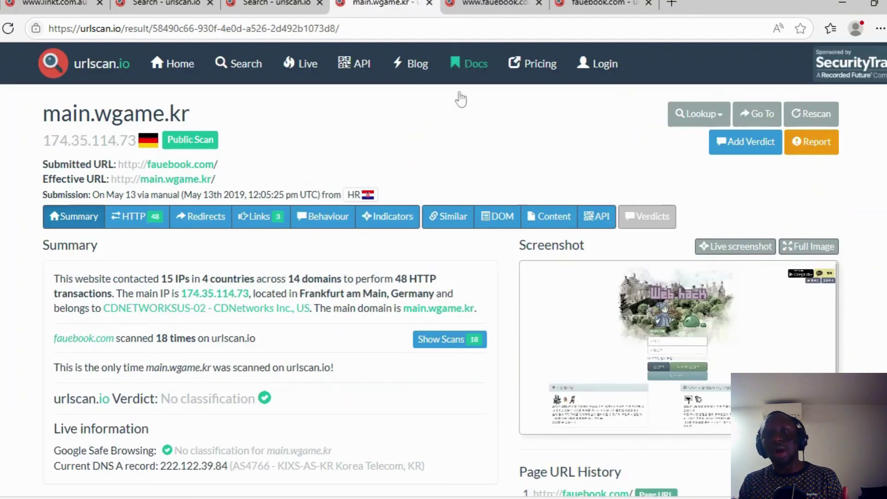
click(560, 311)
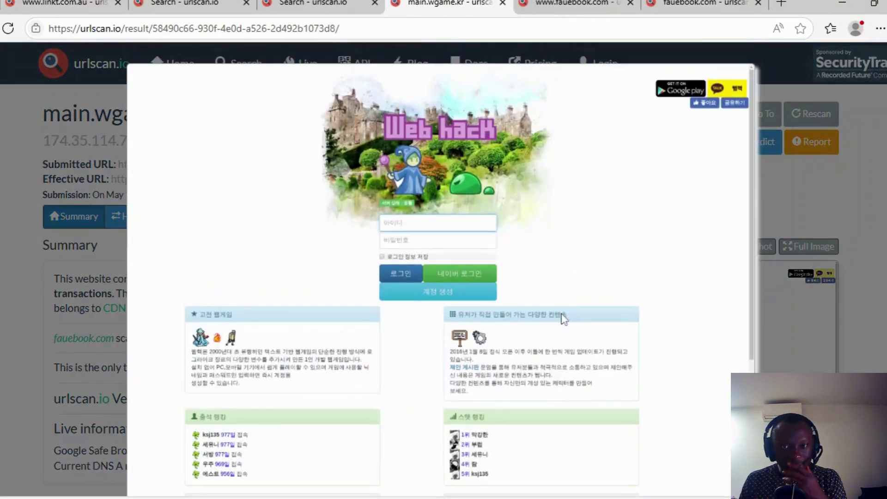
click(503, 3)
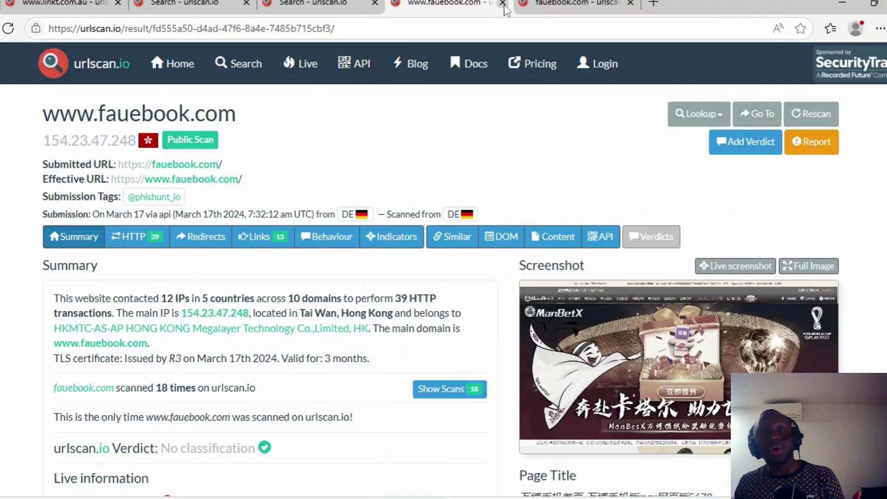
click(503, 4)
click(503, 3)
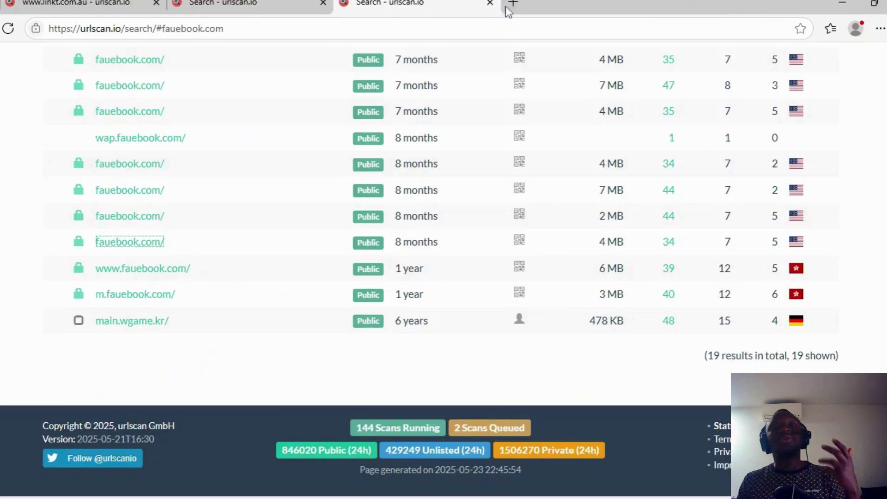
Go back to the fuzzy Facebook results and view the query page.domain: facebook.com~ AND NOT facebook.com.
scroll(329, 131, up, 10)
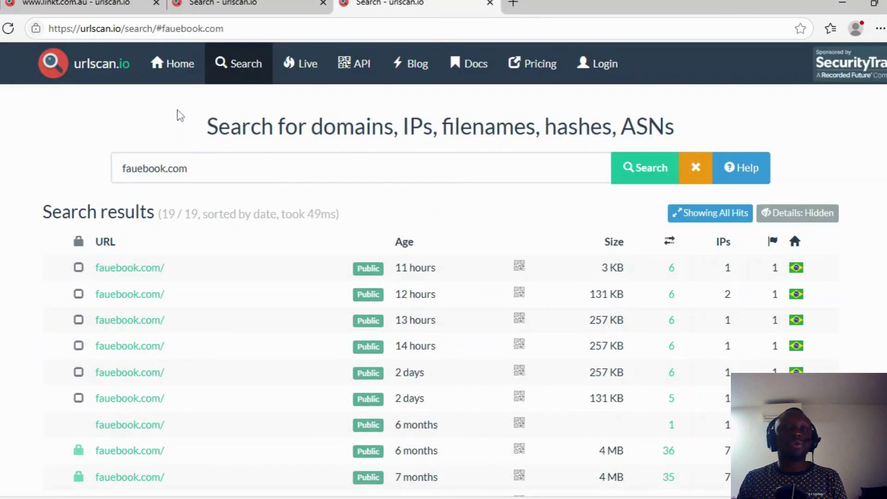
click(231, 5)
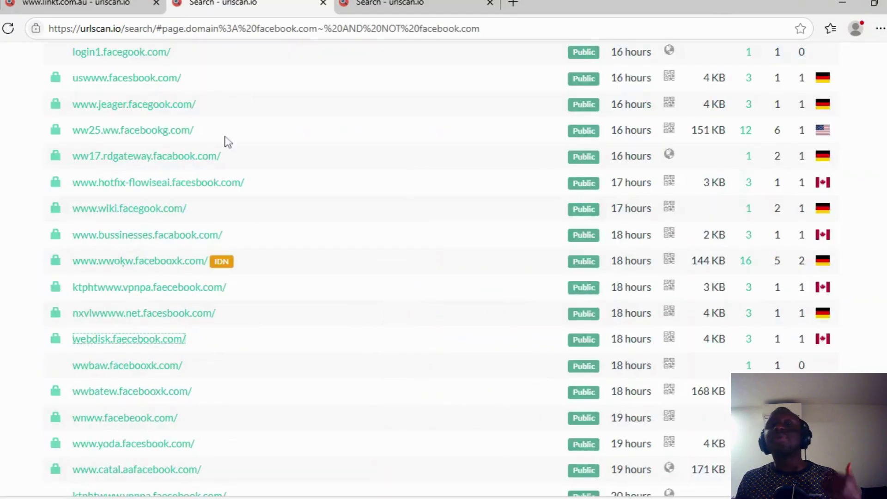
scroll(227, 143, up, 15)
scroll(235, 167, up, 15)
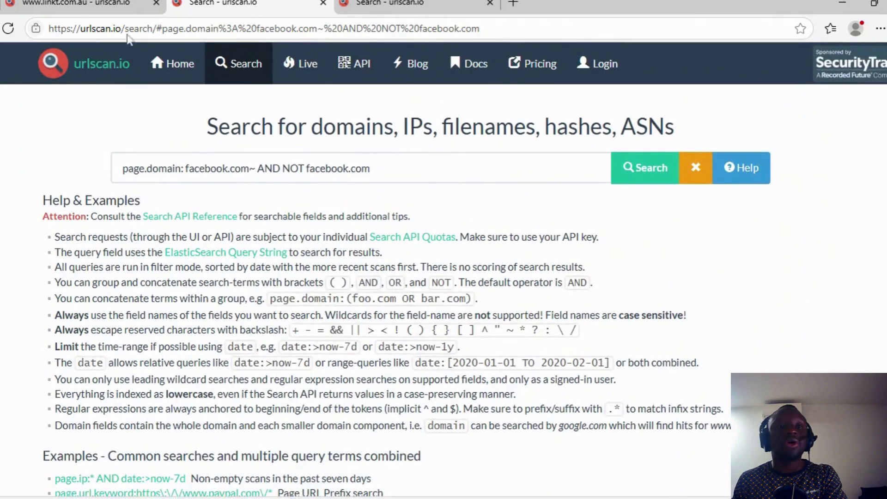
click(97, 4)
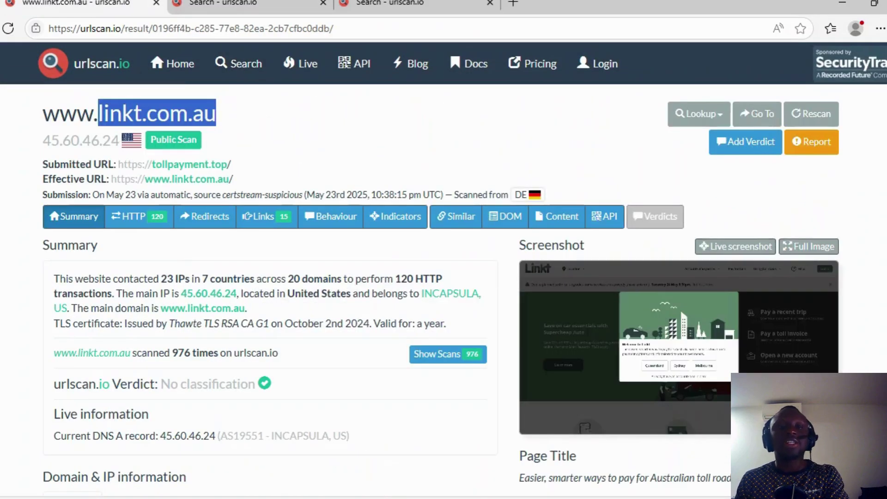
drag(238, 294, 180, 294)
key(ctrl+c)
click(436, 4)
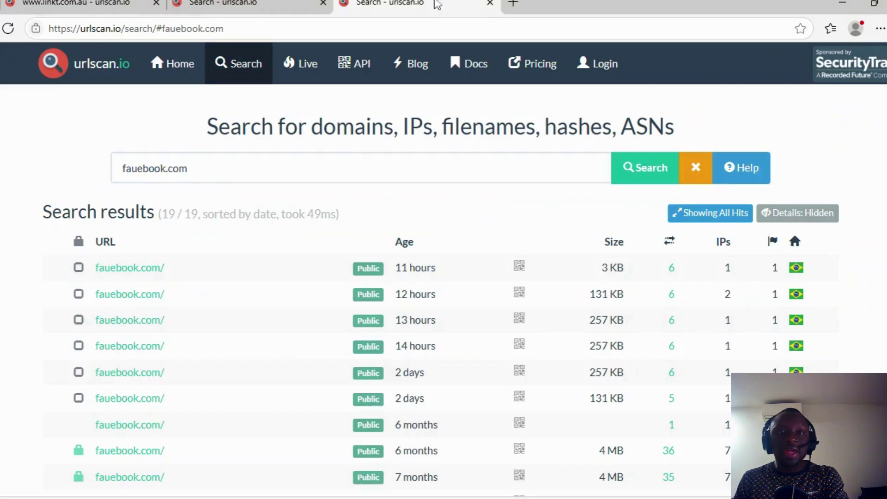
key(ctrl+a)
key(ctrl+v)
key(Return)
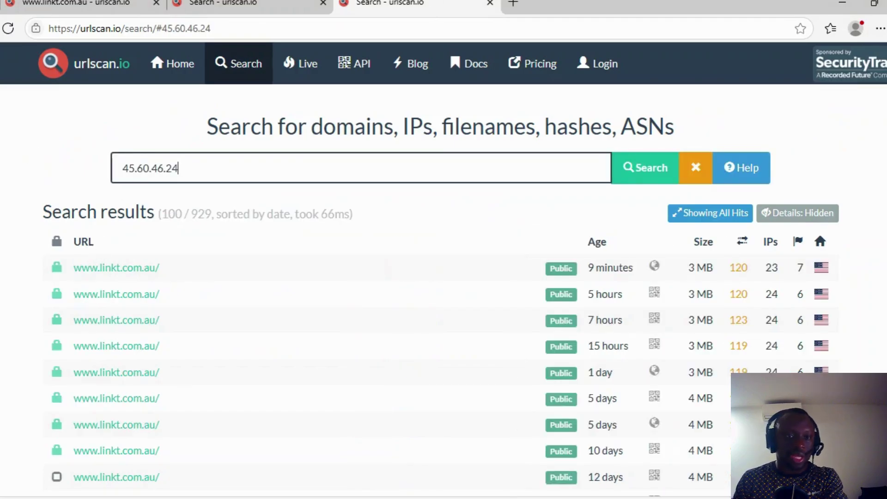
key(ctrl+1)
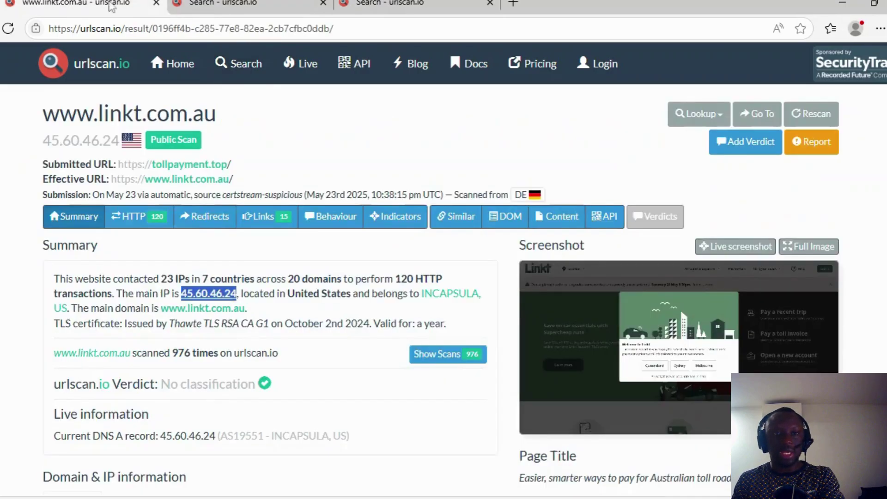
click(144, 217)
scroll(144, 223, down, 5)
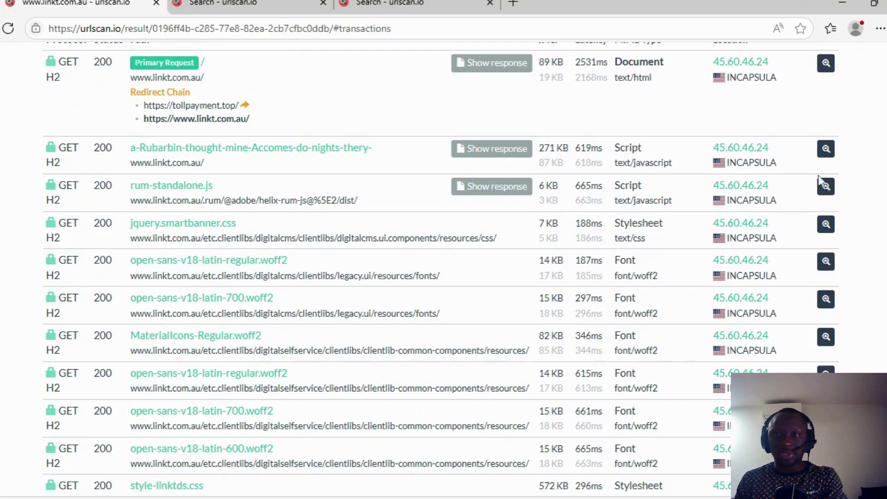
click(825, 187)
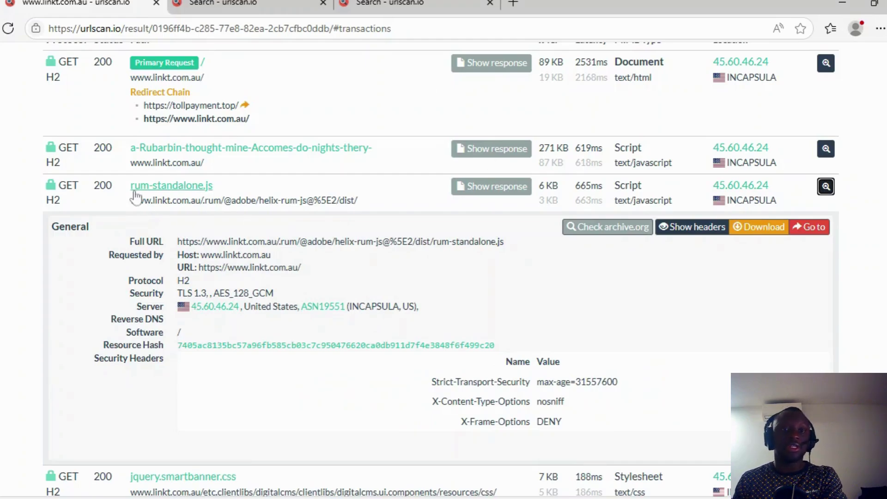
Search for scans matching filename:"rum-standalone.js" and look through the results.
click(182, 189)
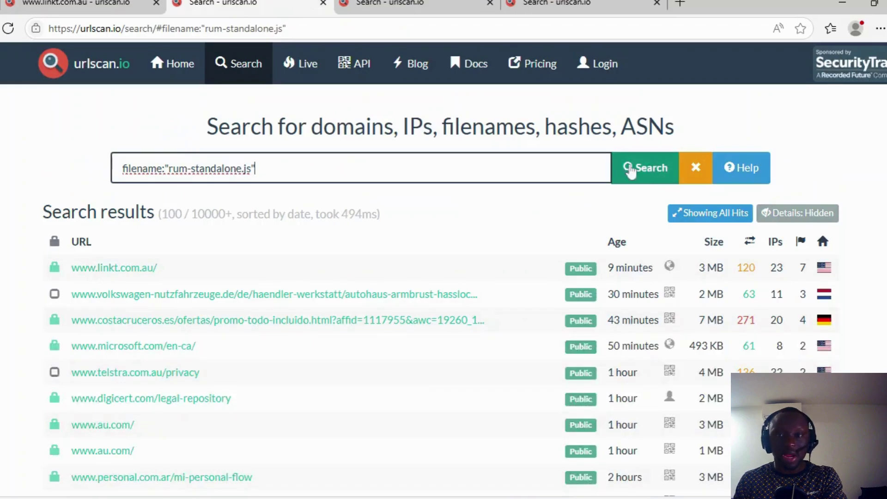
scroll(82, 271, down, 7)
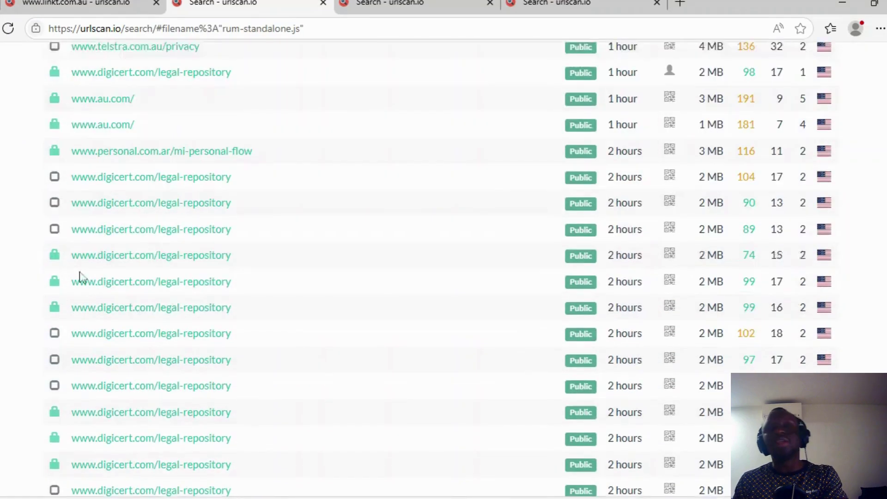
scroll(81, 273, up, 7)
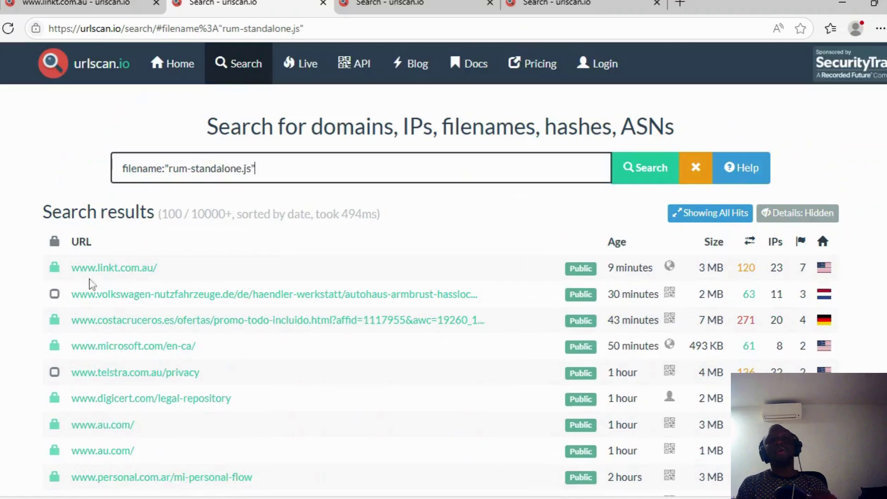
Show the search help and examine the example queries, including the SHA256 hash search.
click(746, 177)
scroll(744, 178, down, 8)
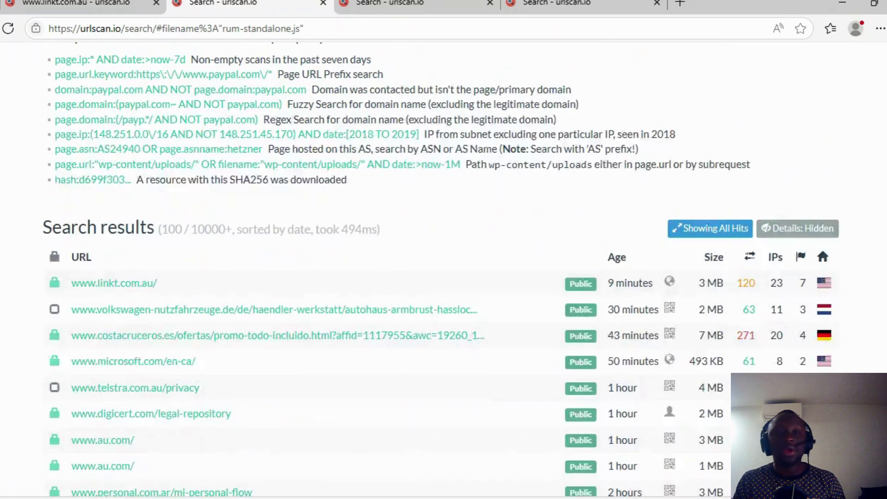
scroll(124, 204, up, 1)
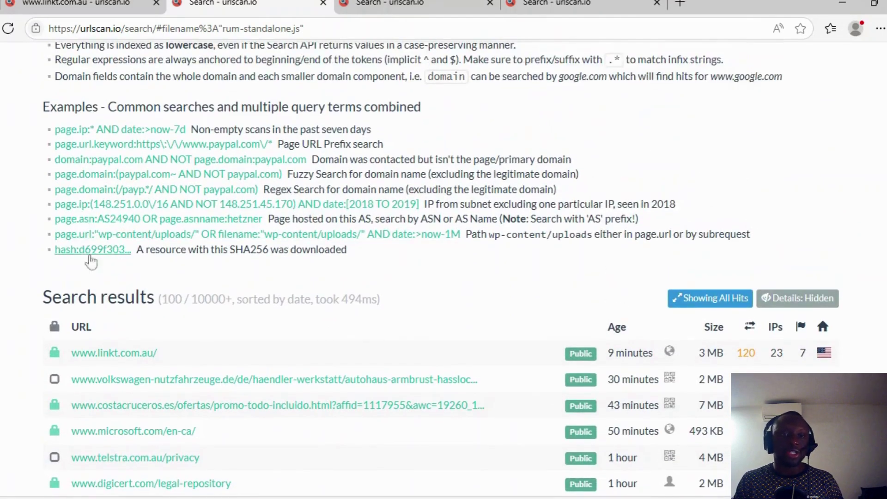